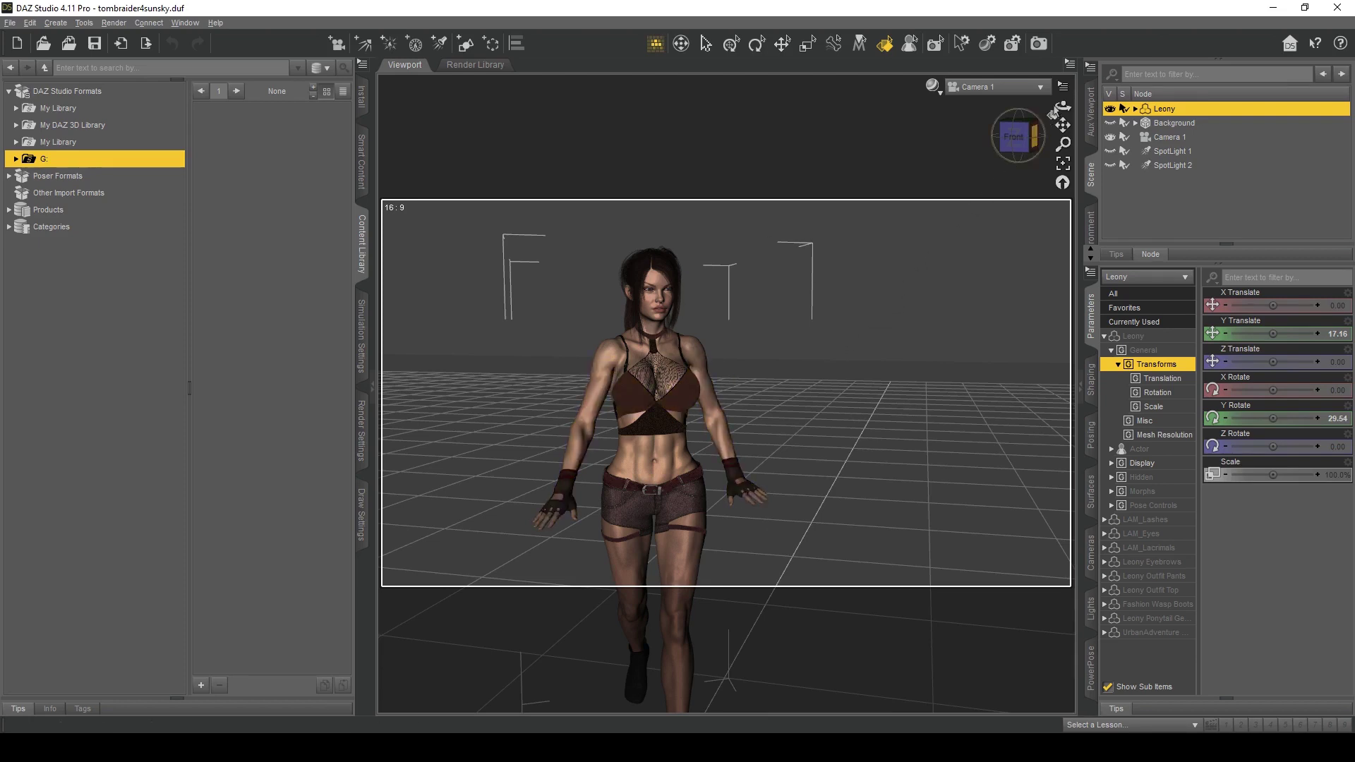
Step: Show the thirds guide in the Camera 1 view and set Leony's X Translate to -16.46
{"action": "left_click", "coordinate": [1061, 86]}
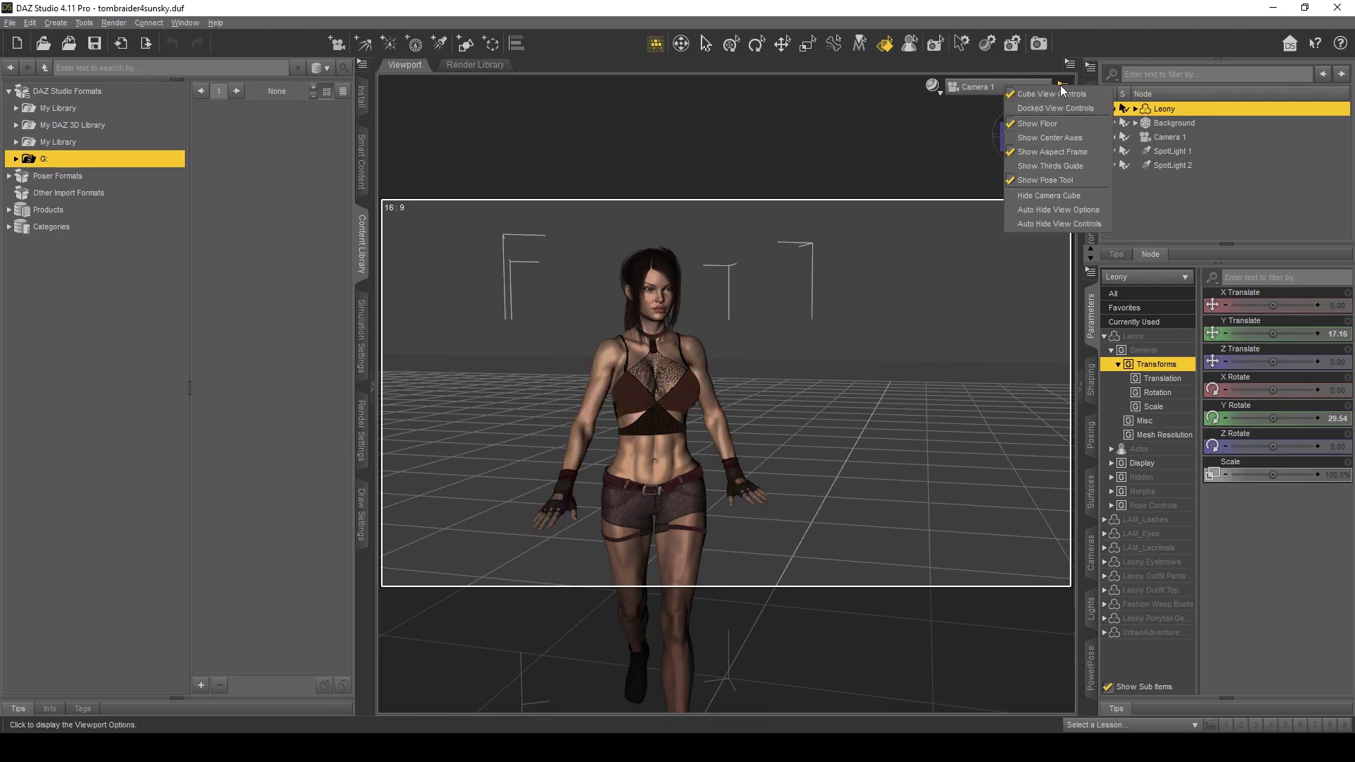
{"action": "left_click", "coordinate": [1056, 165]}
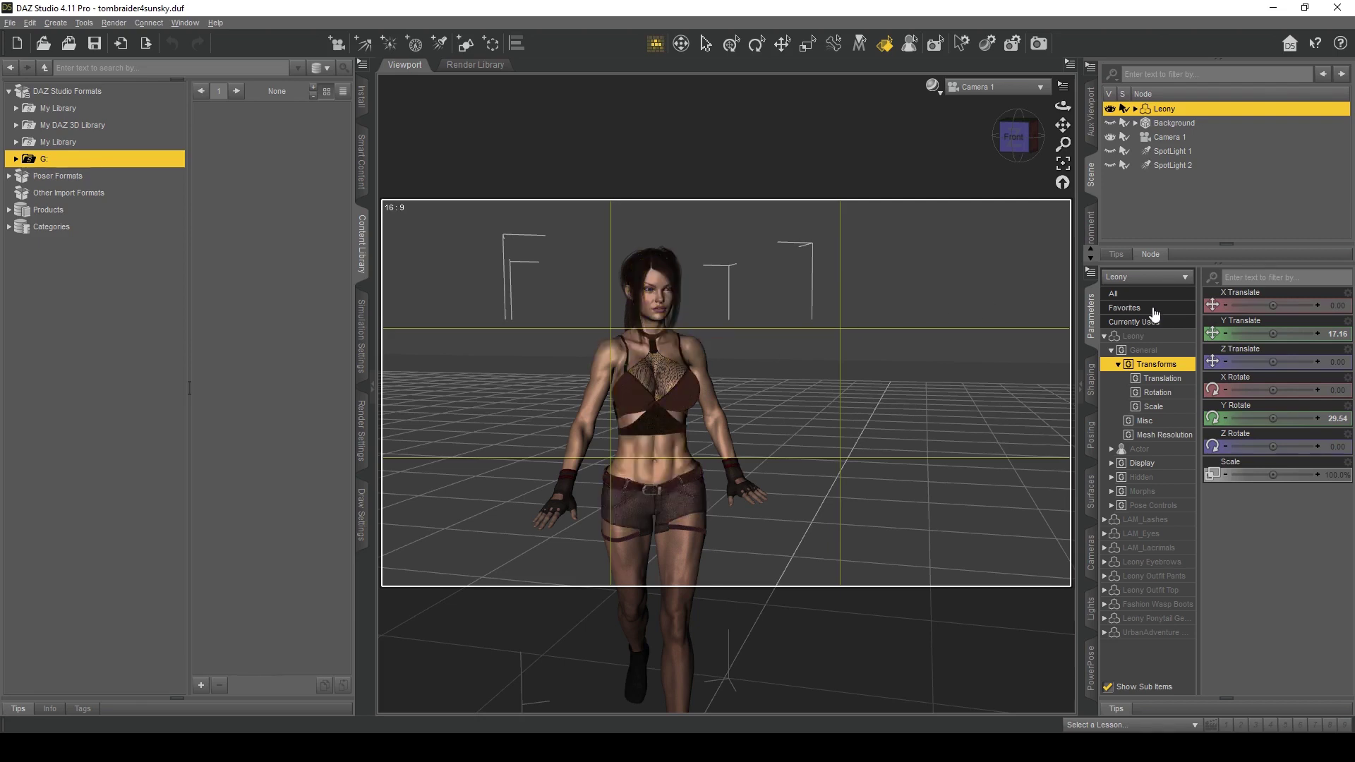
{"action": "left_click_drag", "start_coordinate": [1273, 305], "coordinate": [1250, 305]}
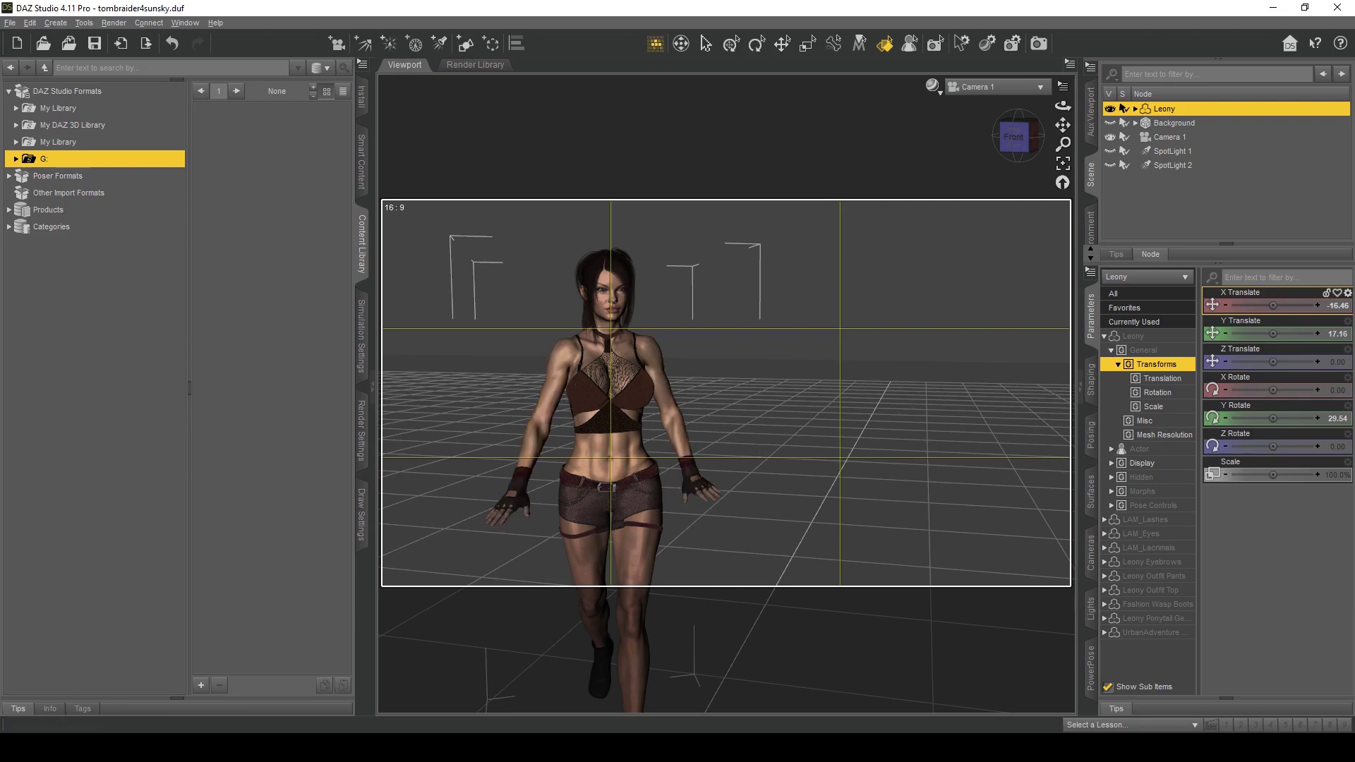
Step: Switch to the web browser and look over the Golden Rules of Composition V1.5 forum post
{"action": "mouse_move", "coordinate": [87, 748]}
{"action": "left_click", "coordinate": [88, 684]}
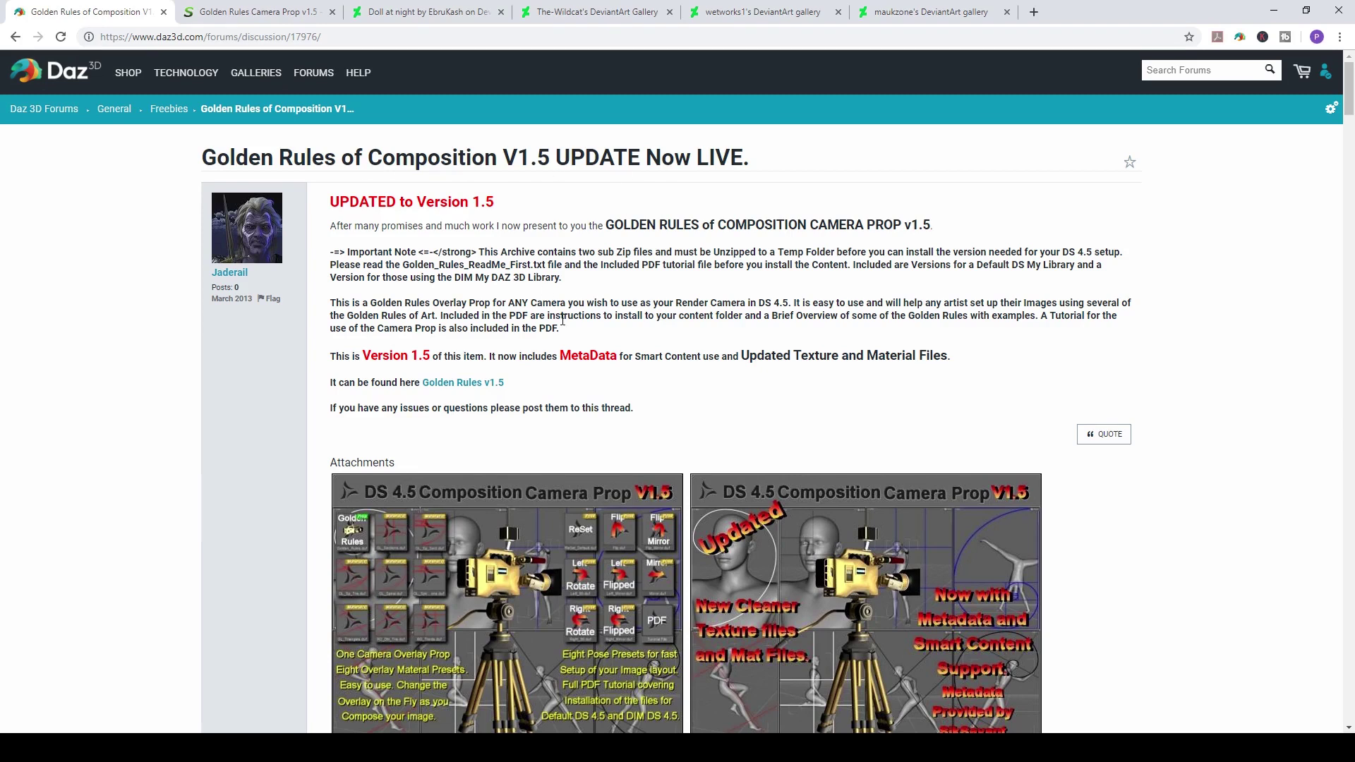
{"action": "scroll", "coordinate": [563, 321], "scroll_direction": "down", "scroll_amount": 1}
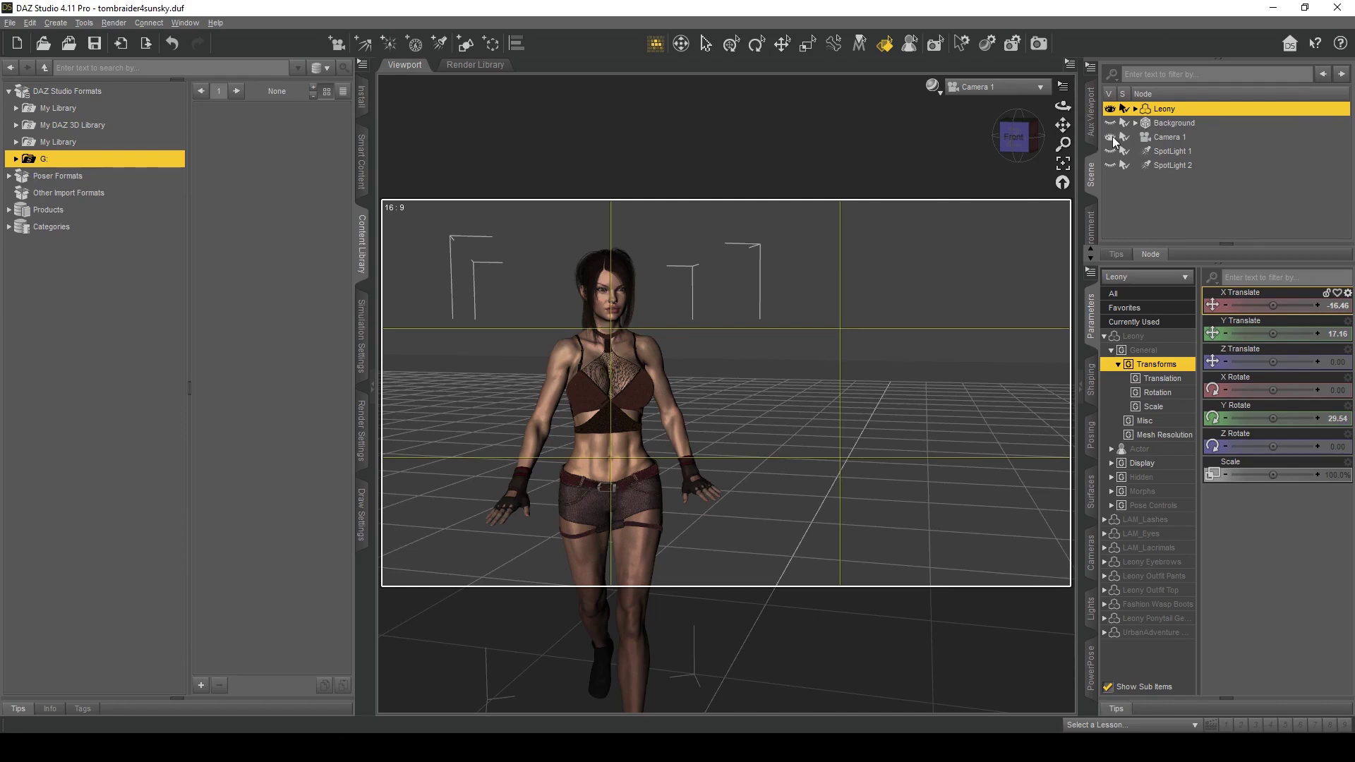
Step: Hide the thirds guide in the Camera 1 view
{"action": "left_click", "coordinate": [1062, 86]}
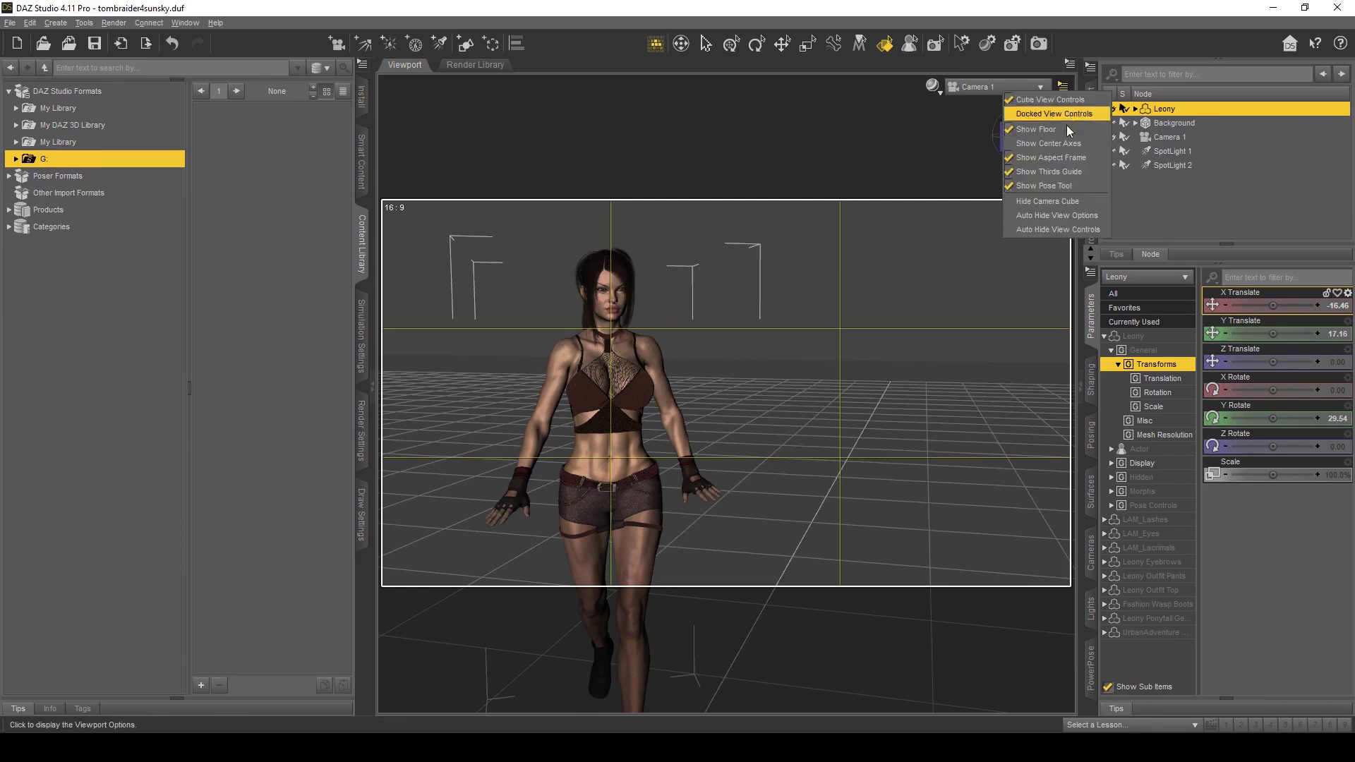
{"action": "left_click", "coordinate": [1067, 171]}
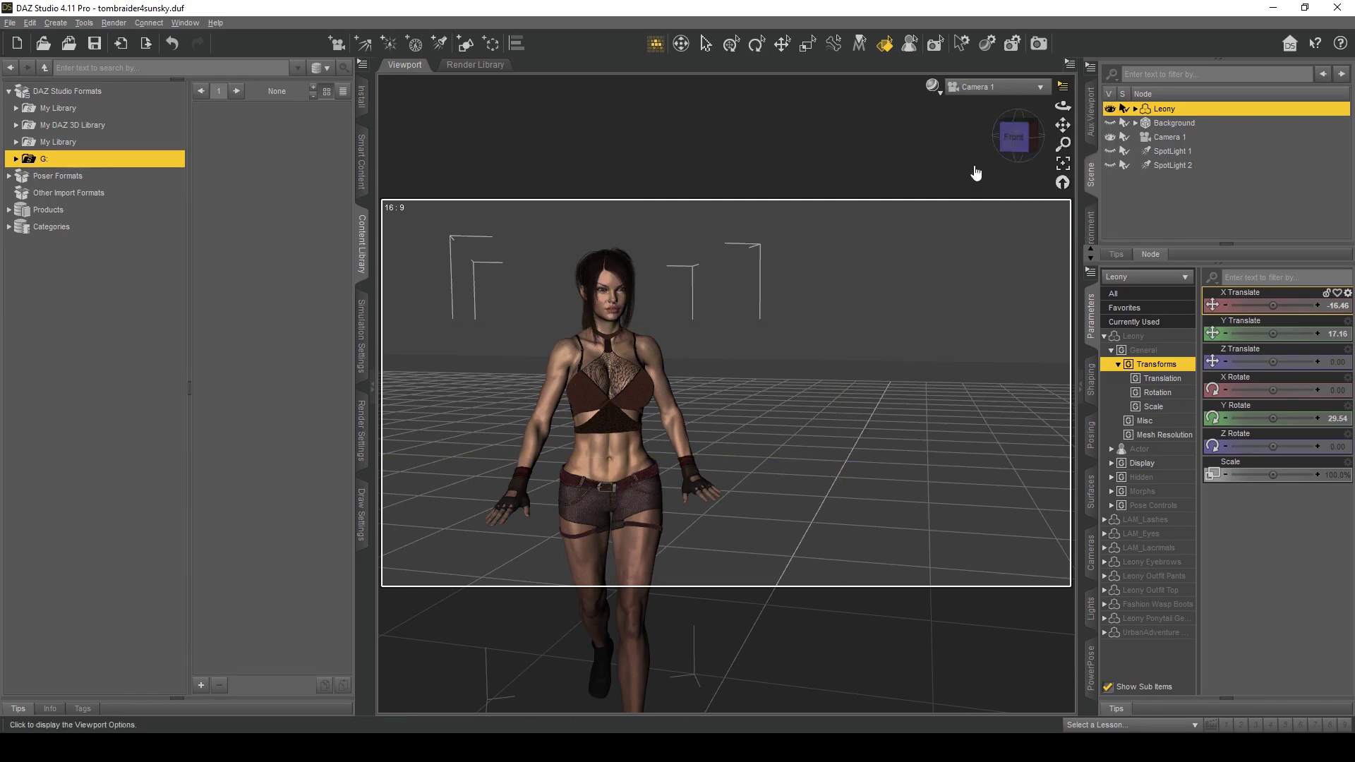
Step: Load the Golden_Rules overlay prop from the G: library's Cameras > Golden Rules folder onto Camera 1
{"action": "left_click", "coordinate": [17, 160]}
{"action": "left_click", "coordinate": [62, 228]}
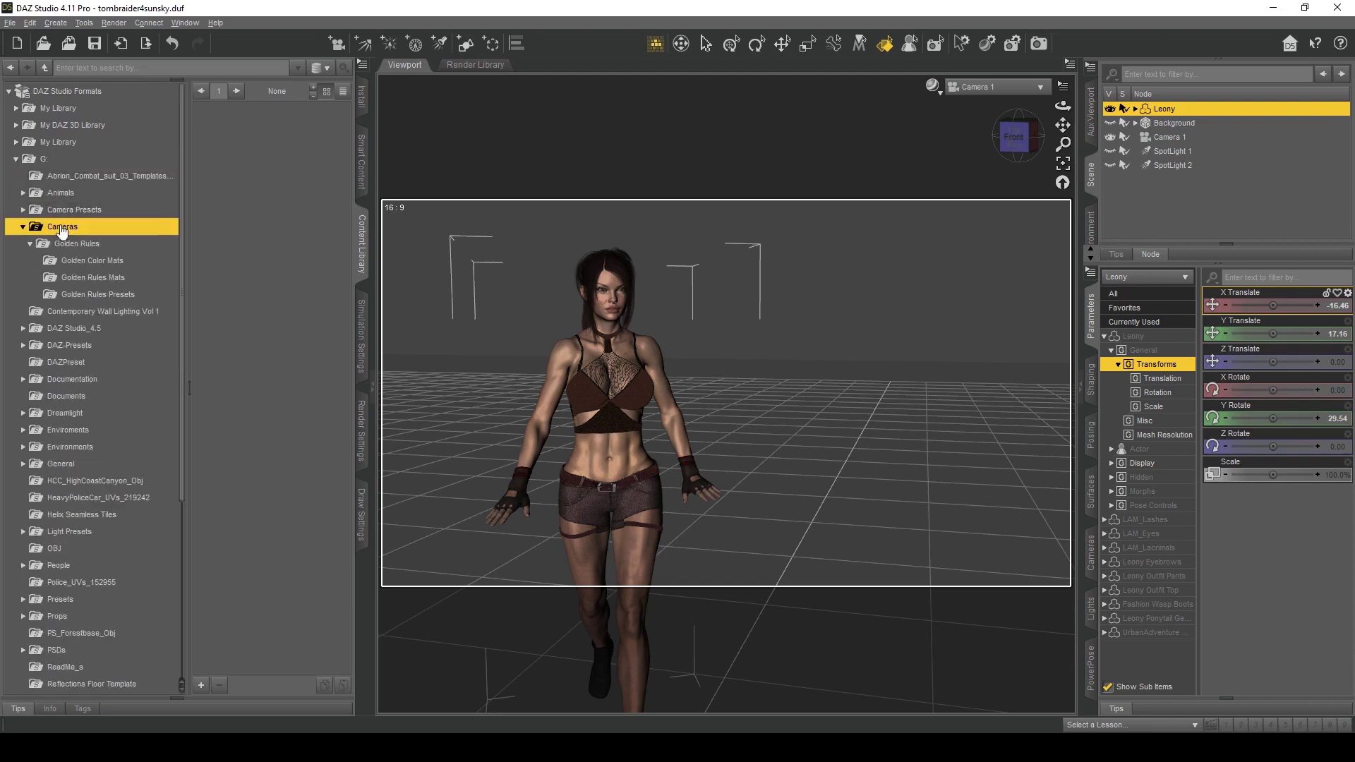
{"action": "left_click", "coordinate": [68, 245]}
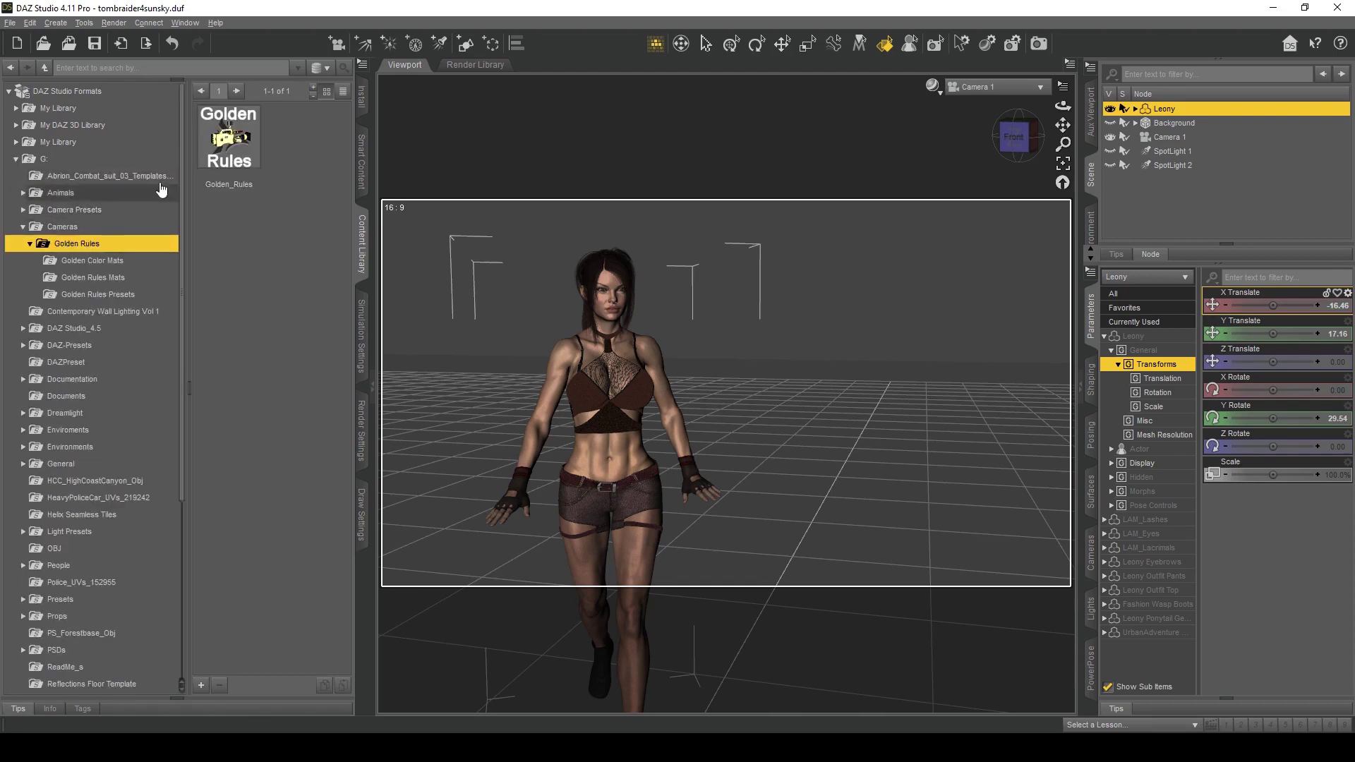
{"action": "left_click", "coordinate": [1160, 137]}
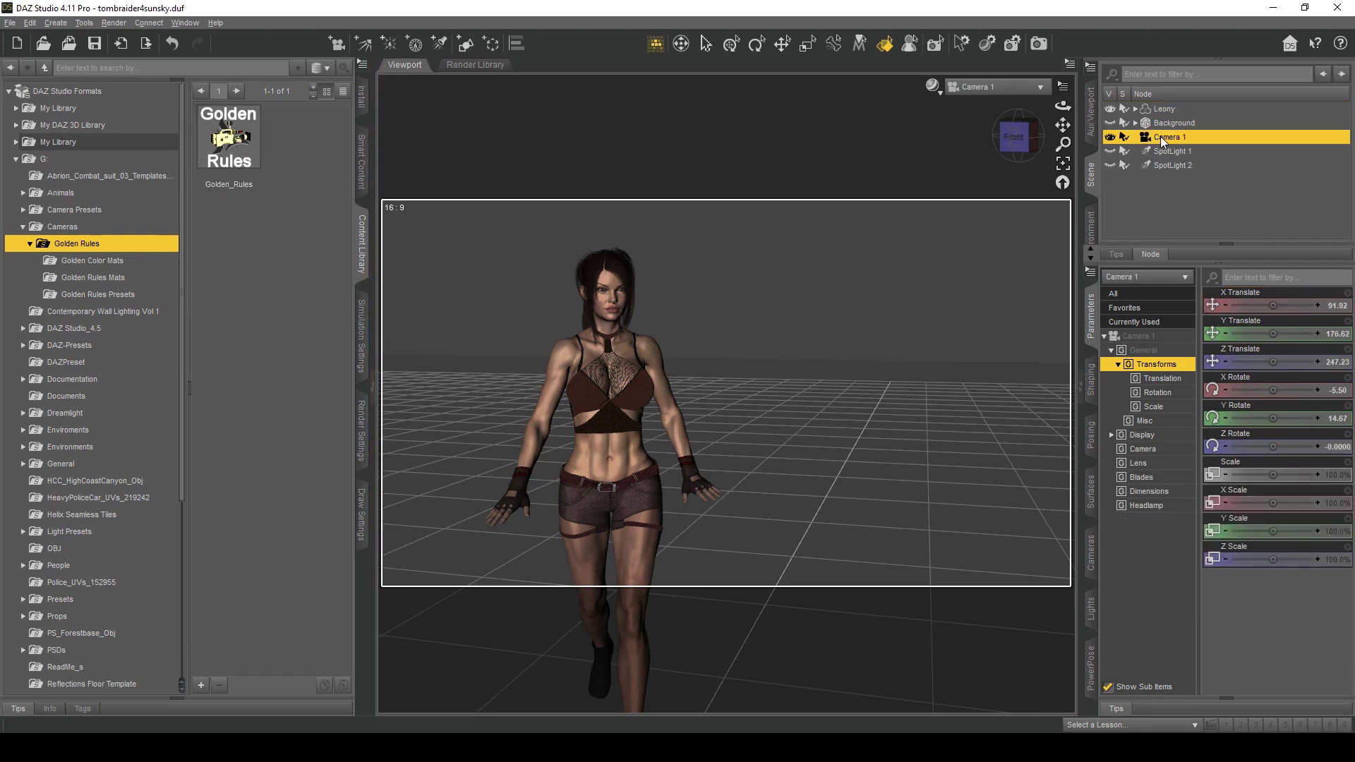
{"action": "double_click", "coordinate": [232, 141]}
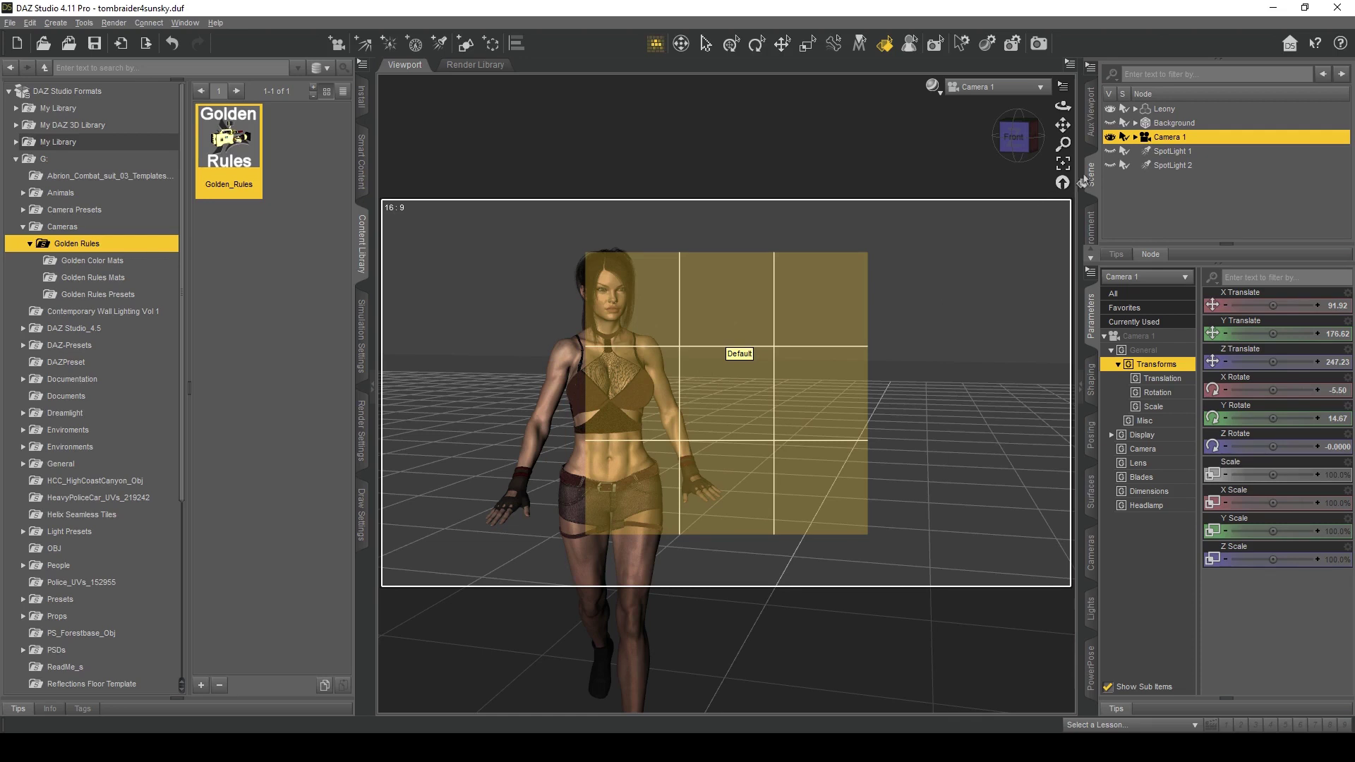
Step: Apply the GL_Sp_Tris material from Golden Rules Mats to the Golden Rule prop under Camera 1
{"action": "left_click", "coordinate": [1134, 137]}
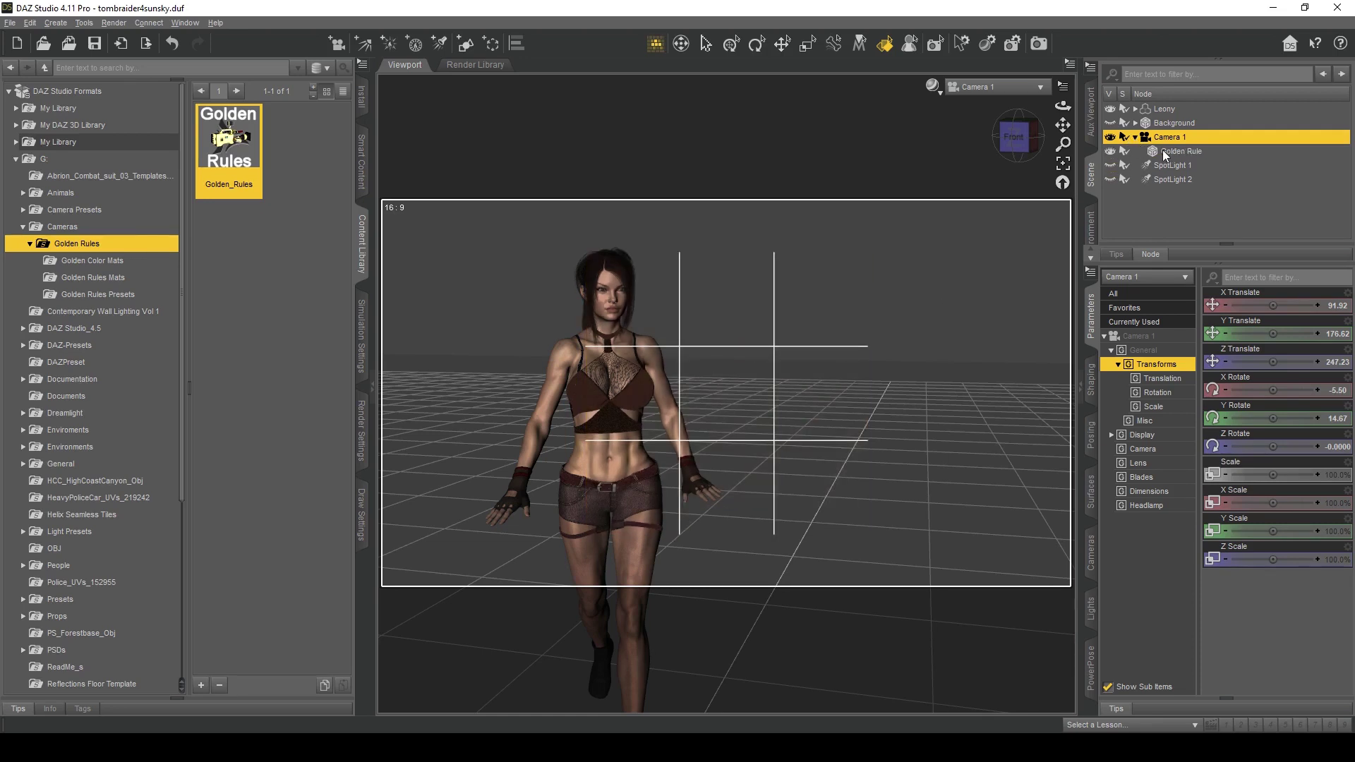
{"action": "left_click", "coordinate": [1166, 151]}
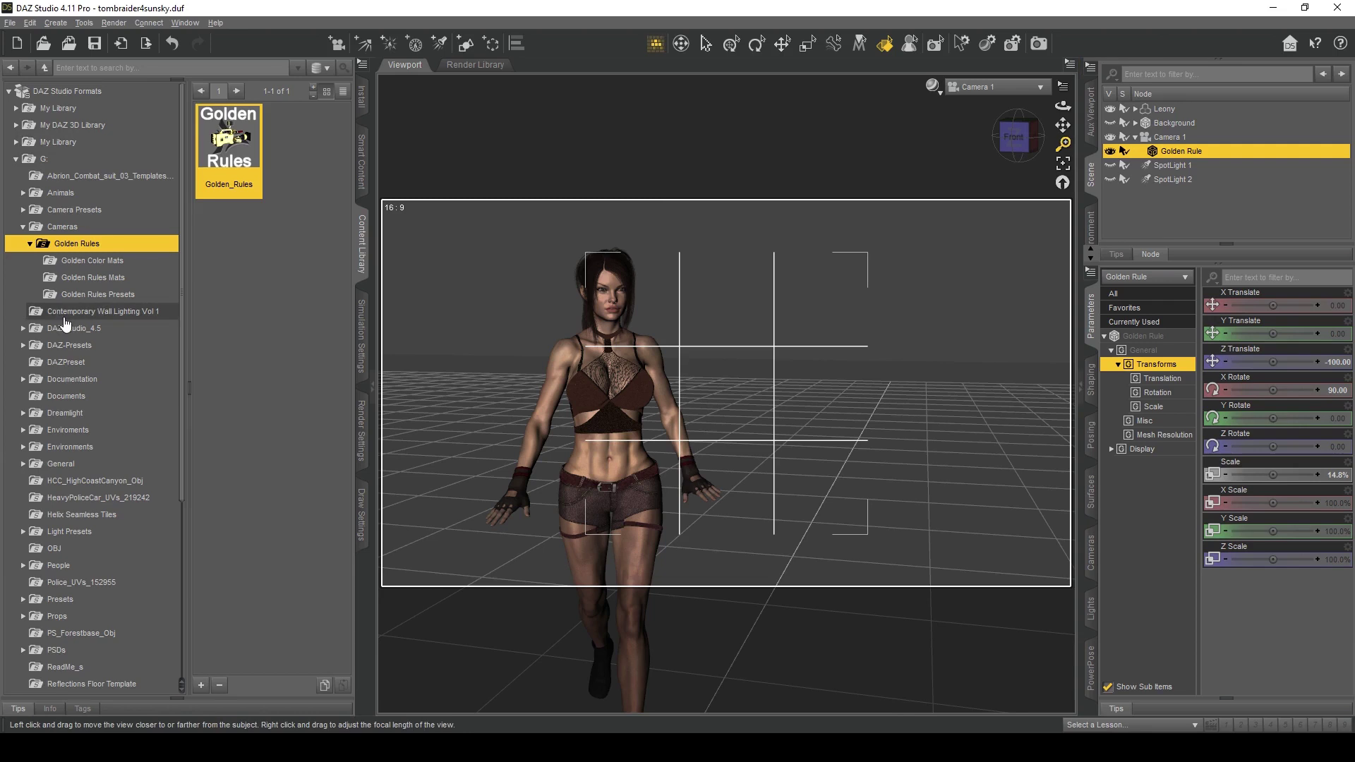
{"action": "left_click", "coordinate": [102, 278]}
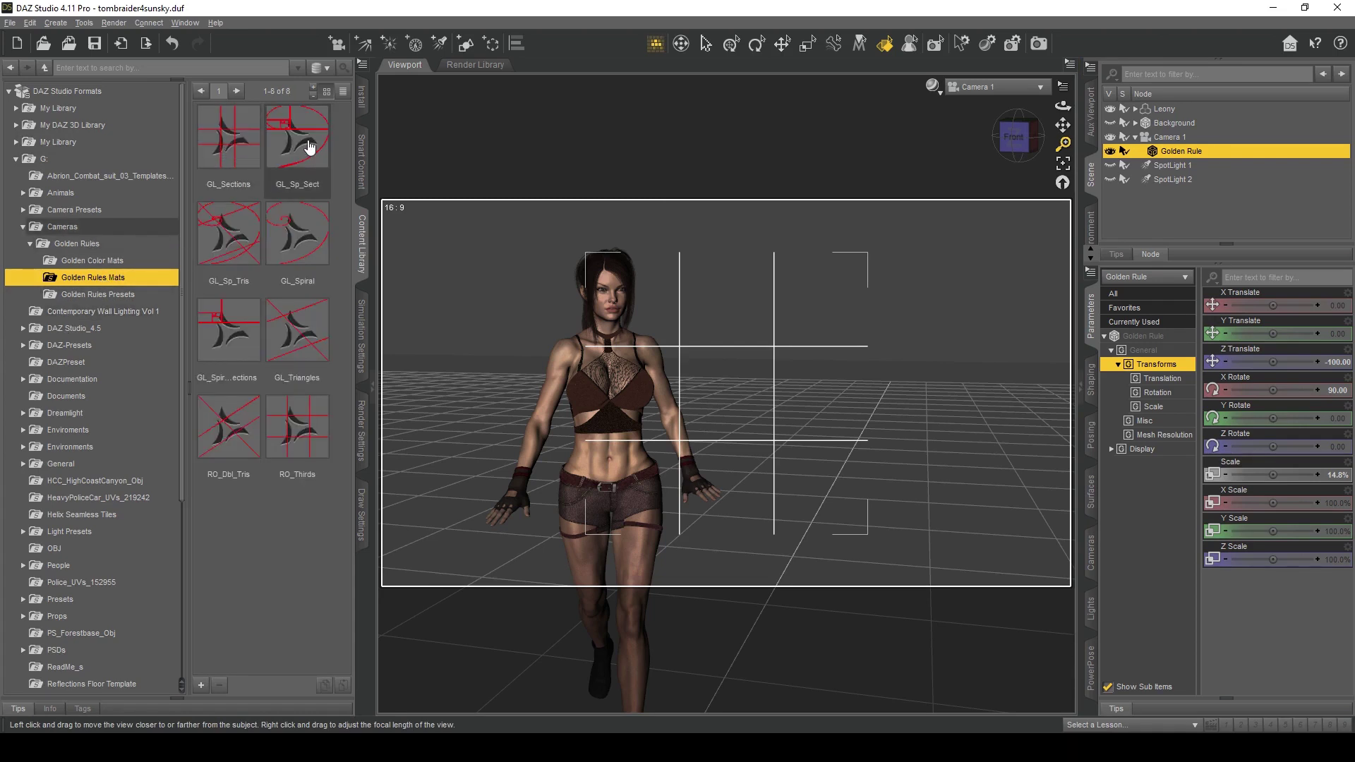
{"action": "double_click", "coordinate": [227, 229]}
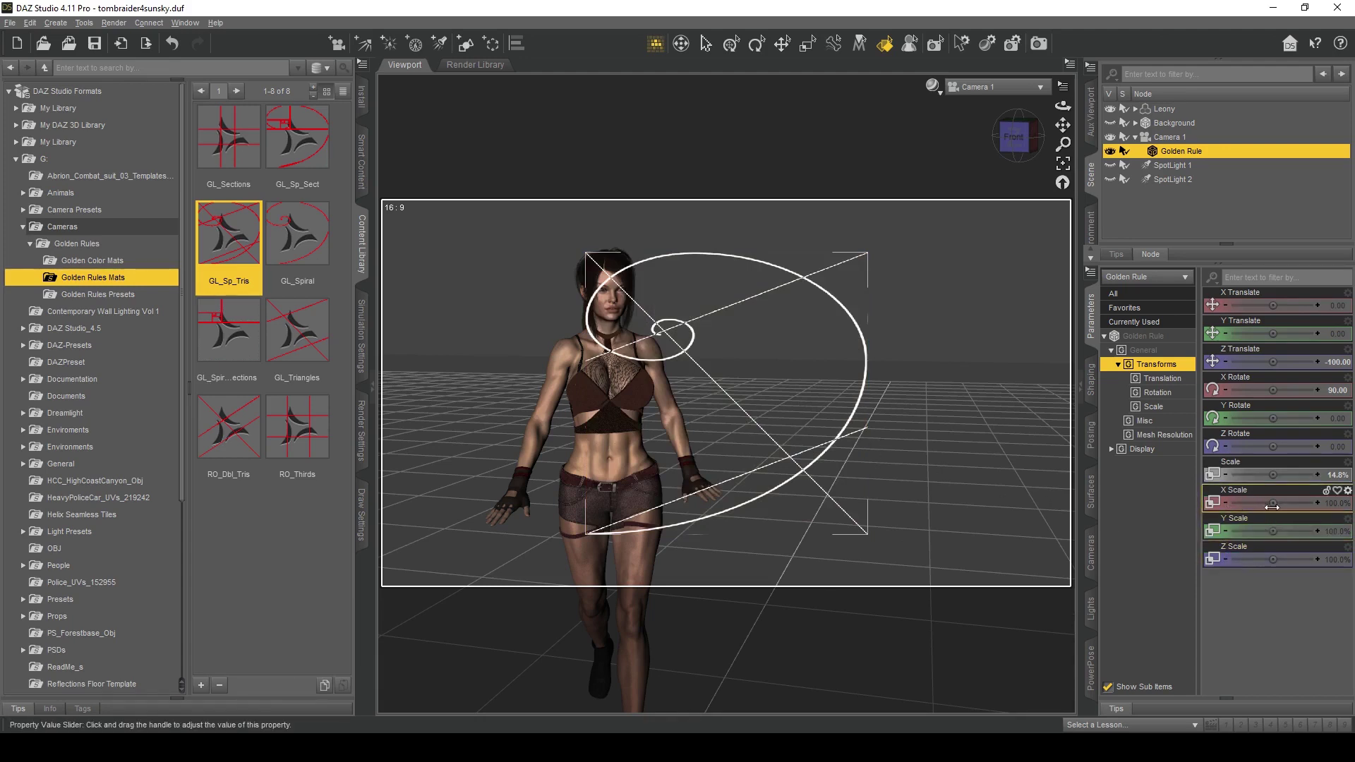
Step: Stretch the Golden Rule overlay to fill the 16:9 frame with X Scale 243.6% and Z Scale 136.5%
{"action": "left_click_drag", "start_coordinate": [1273, 502], "coordinate": [1303, 502]}
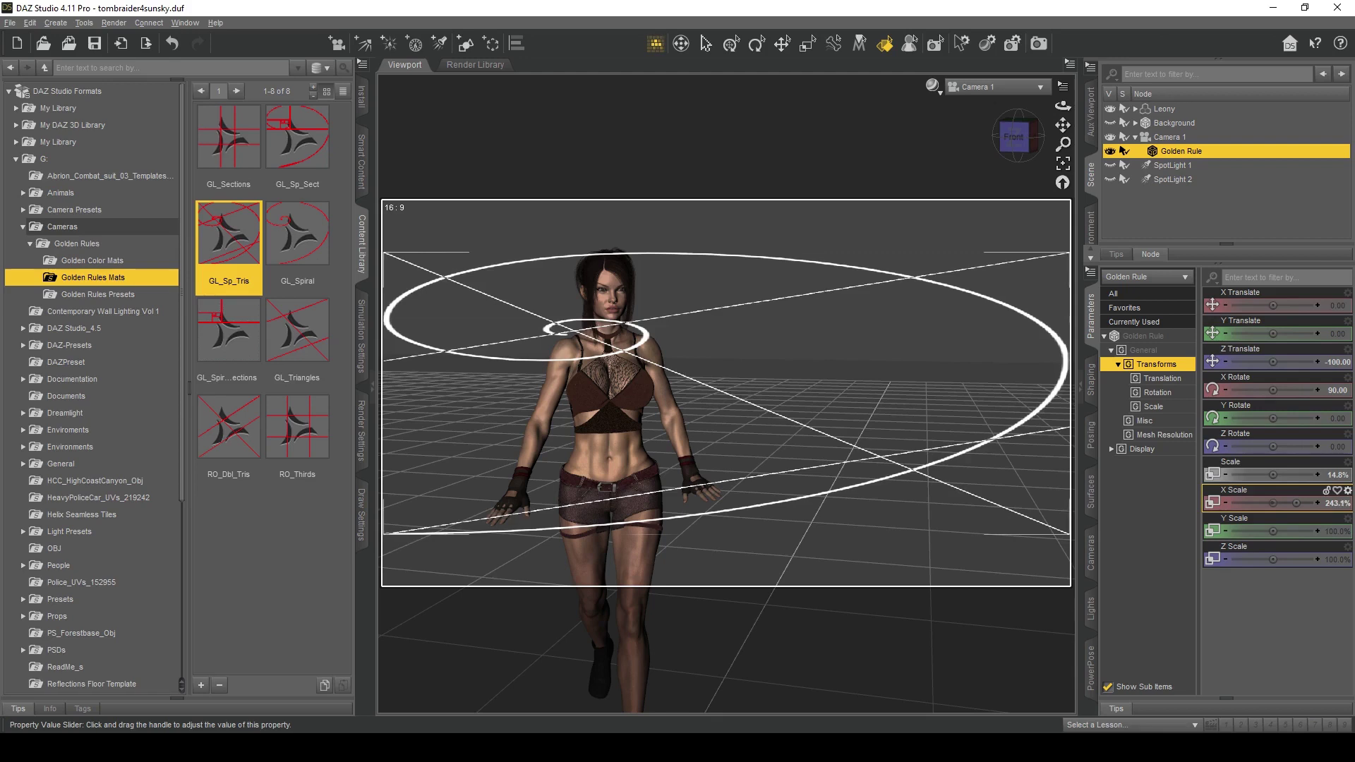
{"action": "left_click_drag", "start_coordinate": [1266, 559], "coordinate": [1276, 558]}
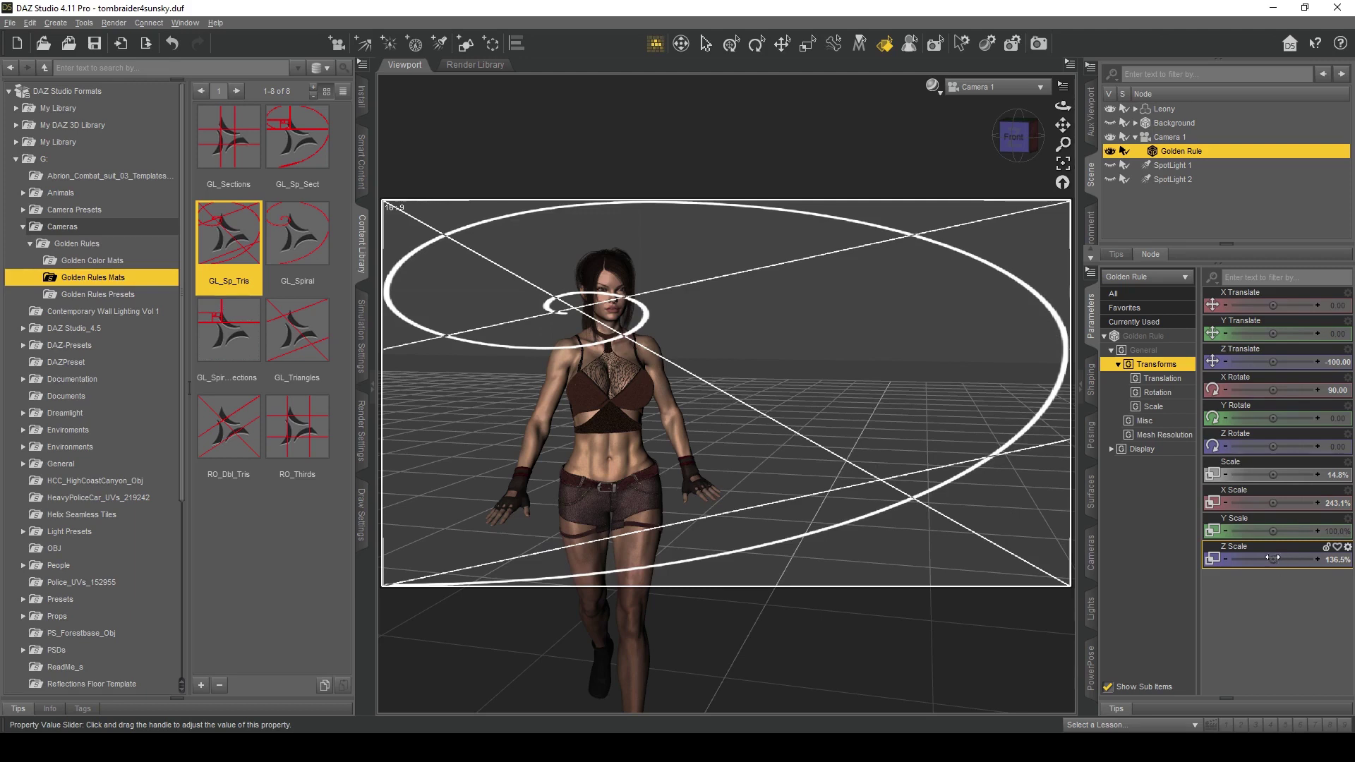
{"action": "left_click_drag", "start_coordinate": [1272, 502], "coordinate": [1276, 503]}
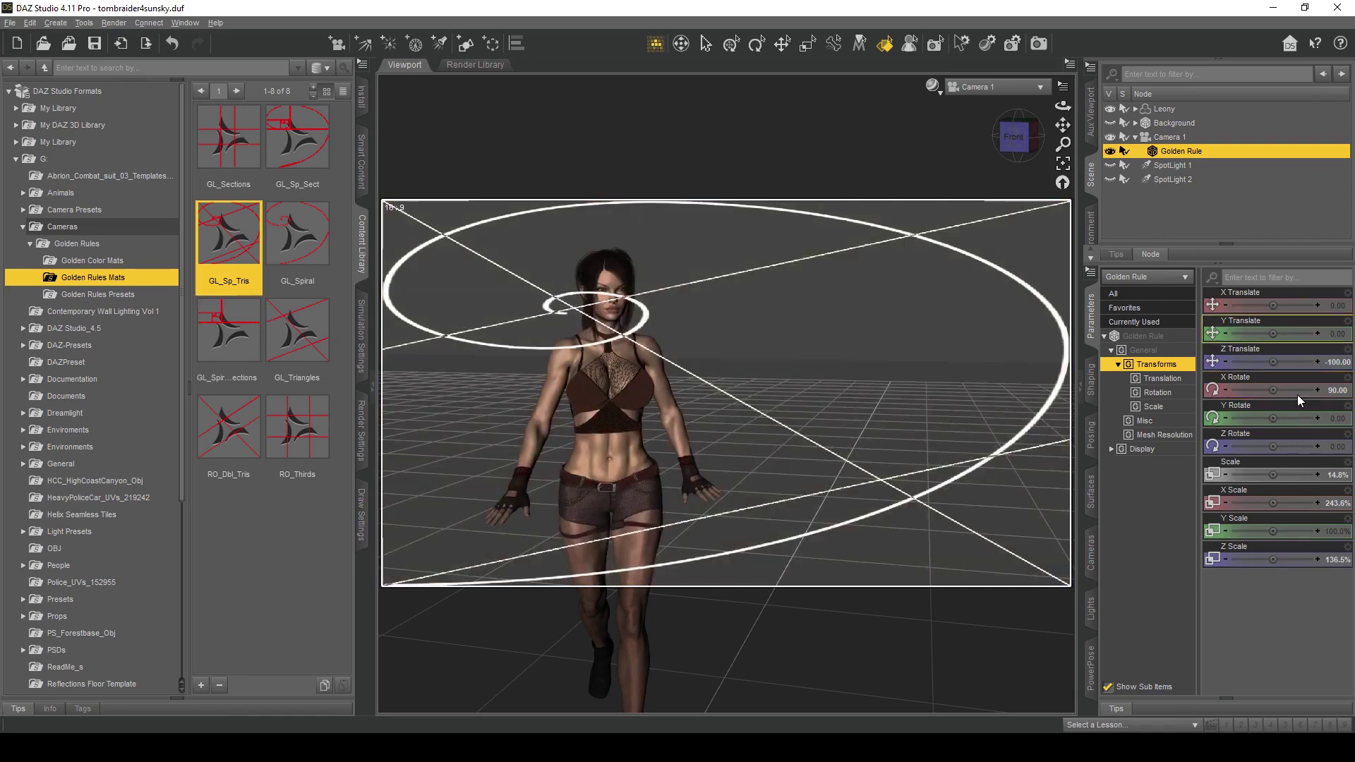
Step: Undo the overlay's accidental X shift, and align Leony's head with the spiral at X Translate -29.19, Y Translate 14.16
{"action": "left_click_drag", "start_coordinate": [1273, 305], "coordinate": [1281, 305]}
{"action": "key", "text": "ctrl+z"}
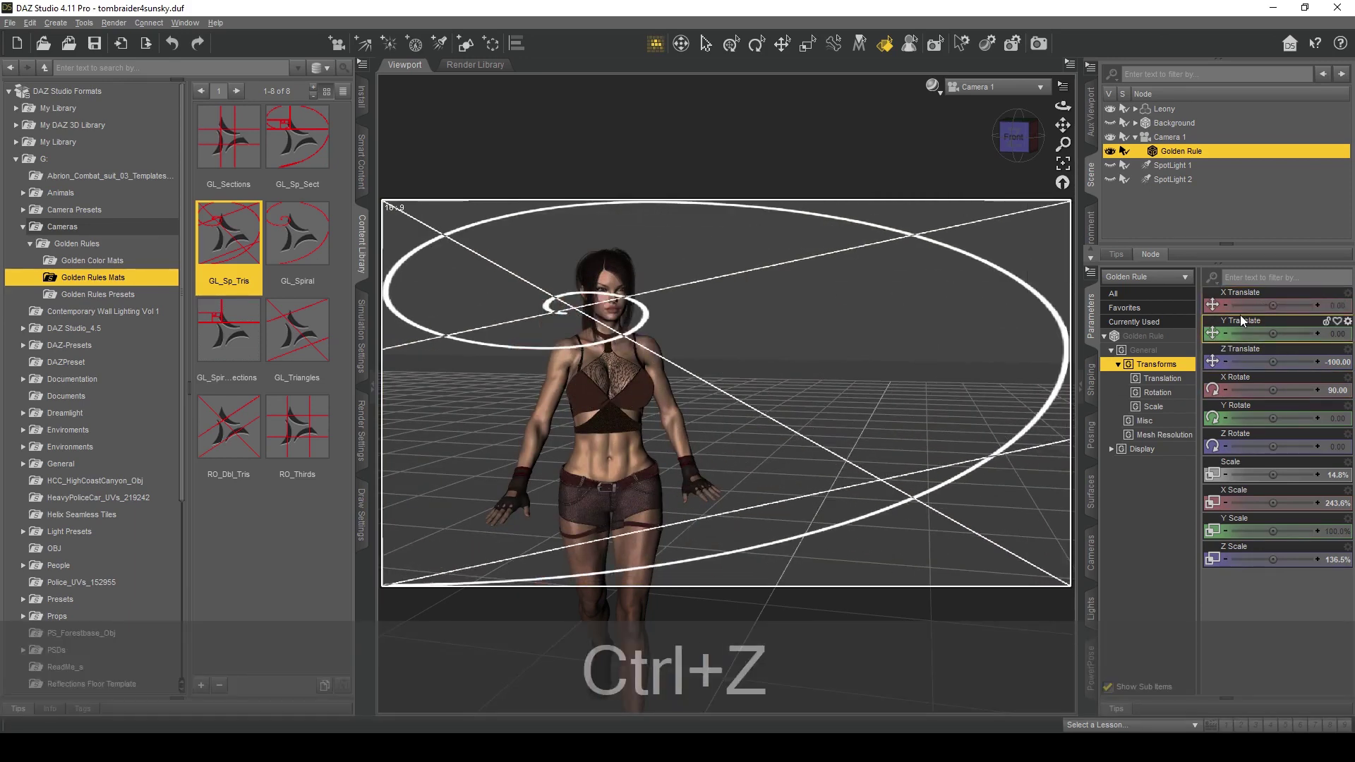
{"action": "left_click", "coordinate": [1165, 109]}
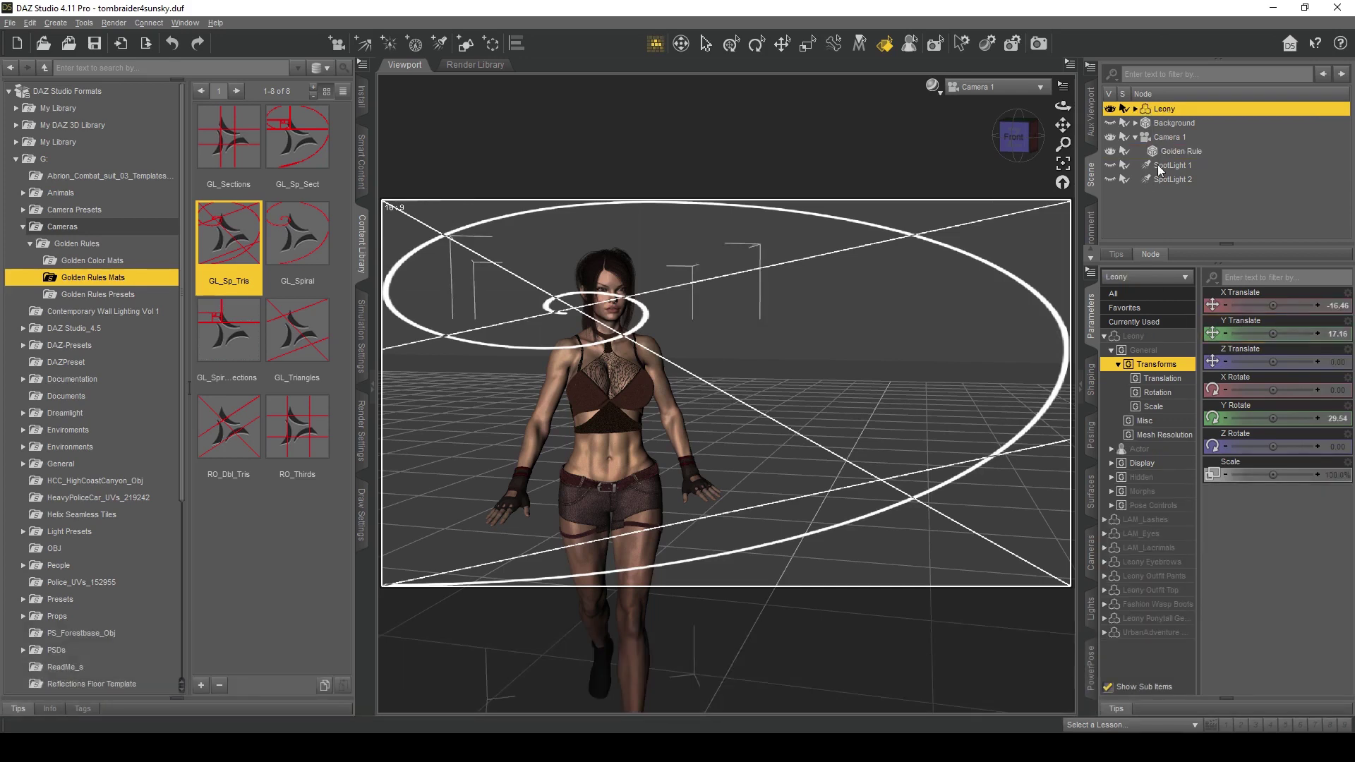
{"action": "left_click_drag", "start_coordinate": [1272, 305], "coordinate": [1255, 333]}
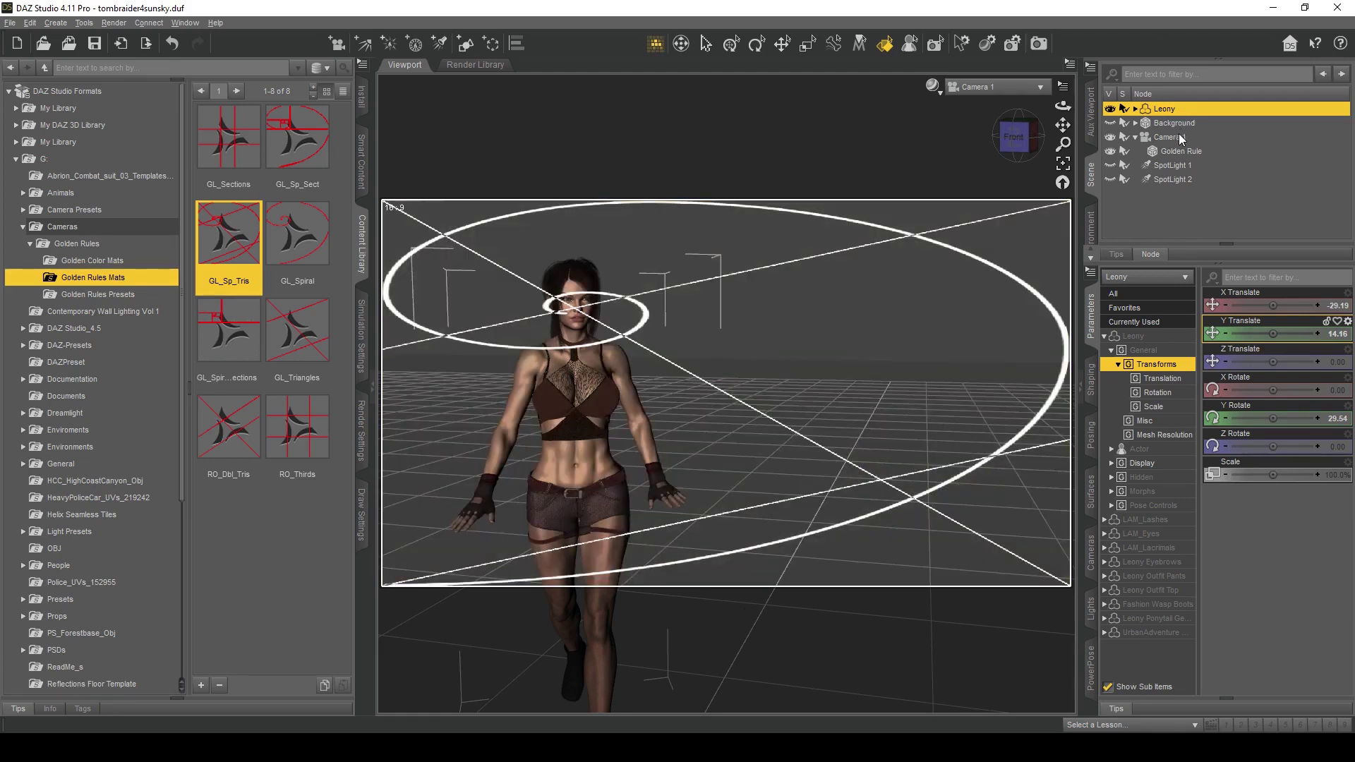
Step: Apply the Flip, Left_90 and Right_90 presets from Golden Rules Presets in turn to the Golden Rule overlay
{"action": "left_click", "coordinate": [1178, 151]}
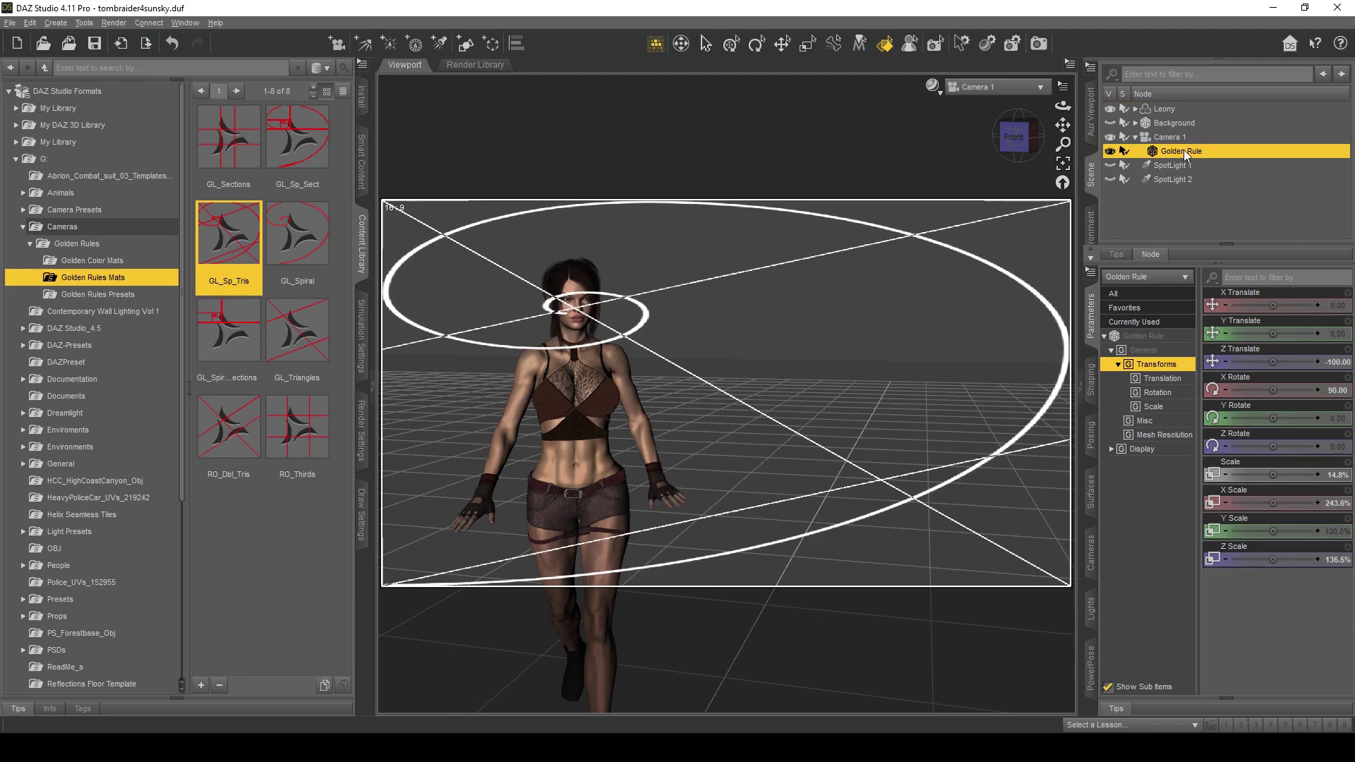
{"action": "left_click", "coordinate": [117, 295]}
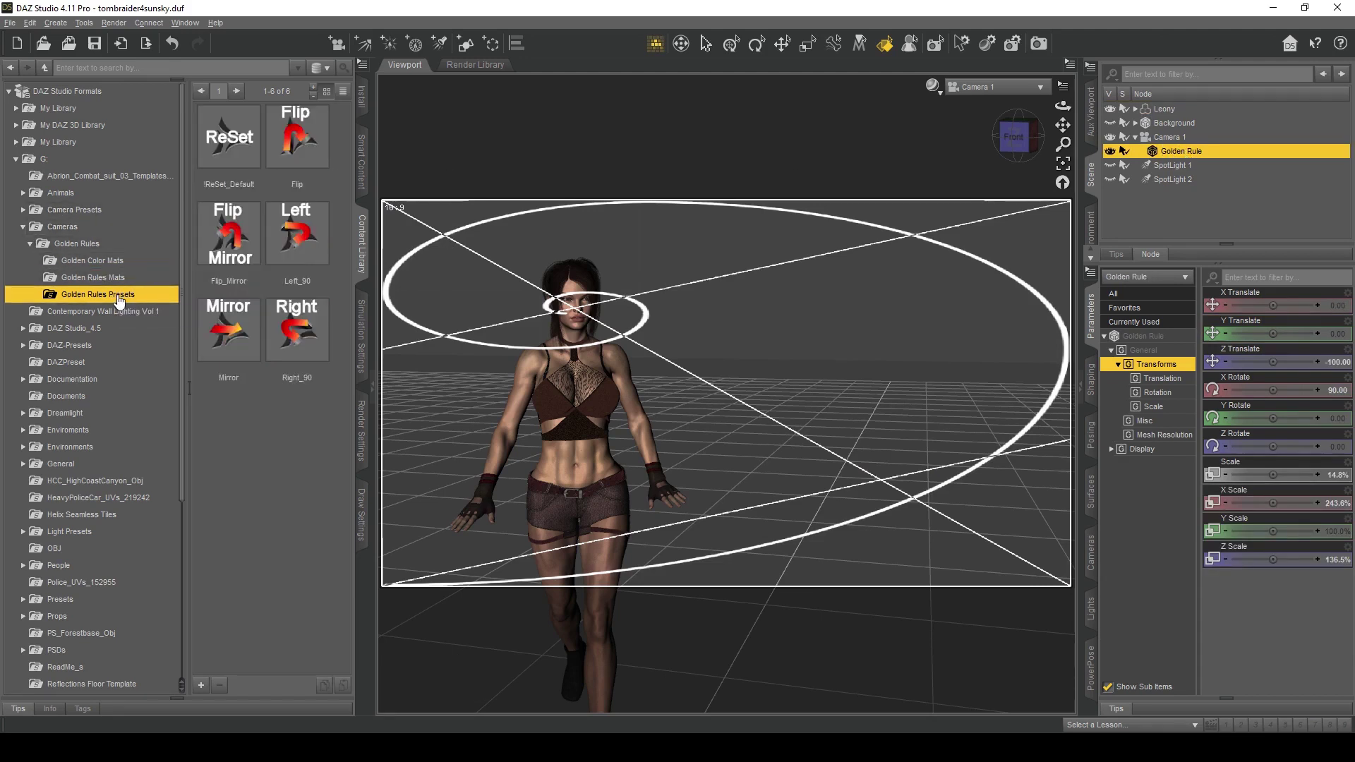
{"action": "double_click", "coordinate": [309, 139]}
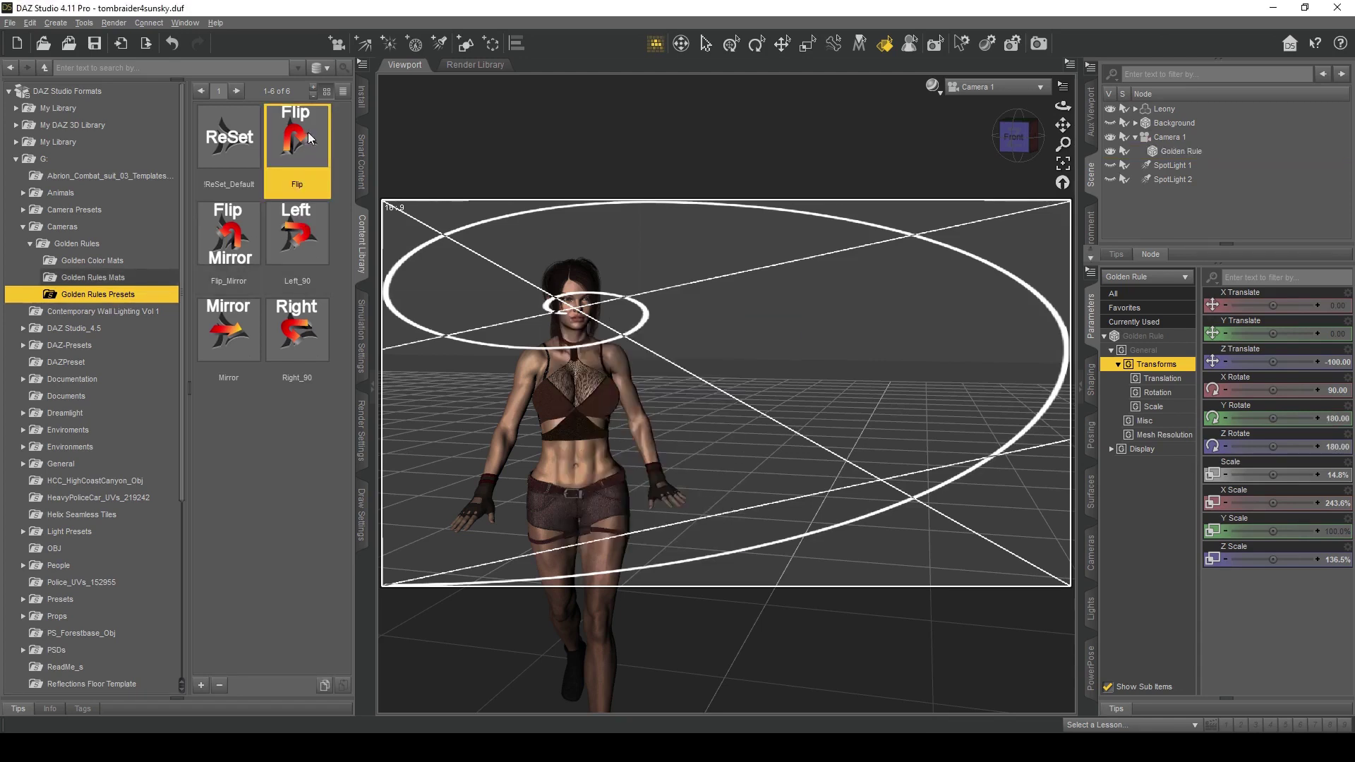
{"action": "double_click", "coordinate": [294, 240]}
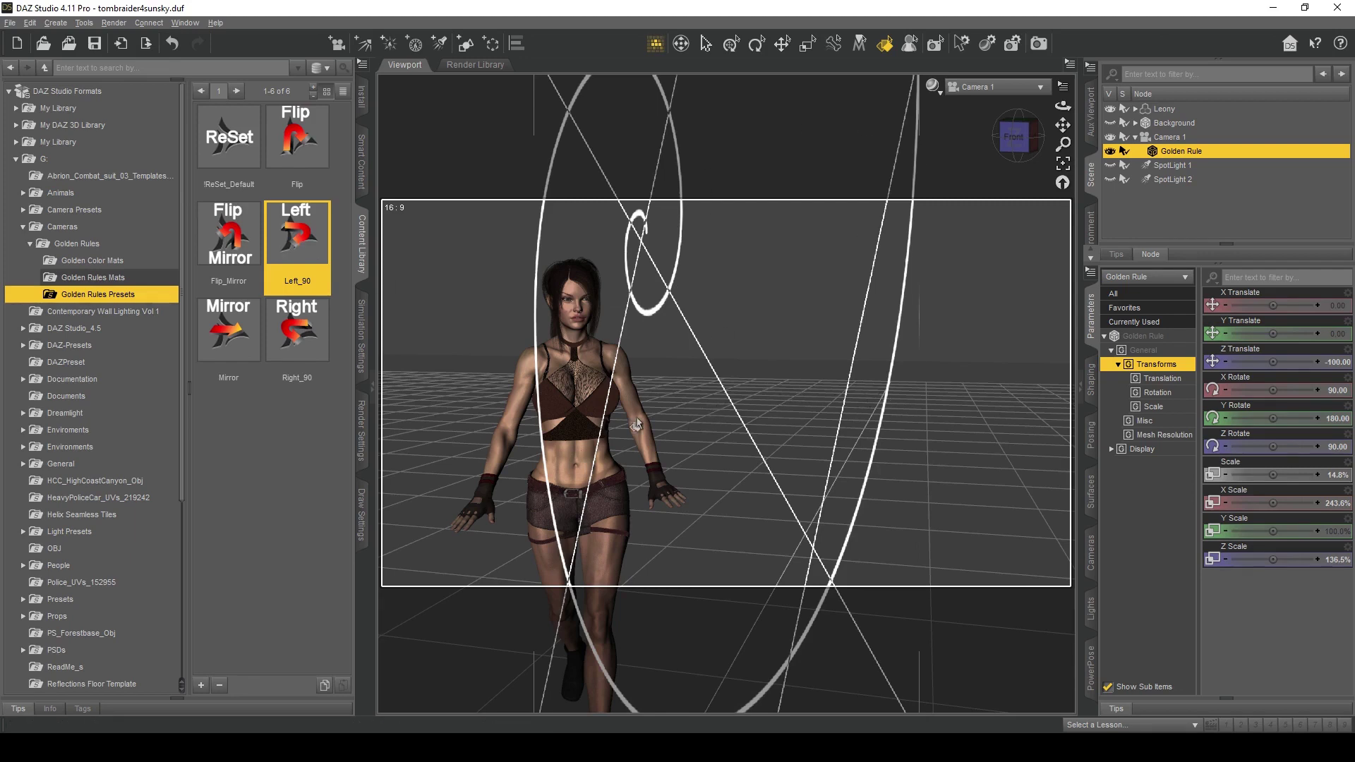
{"action": "double_click", "coordinate": [298, 338]}
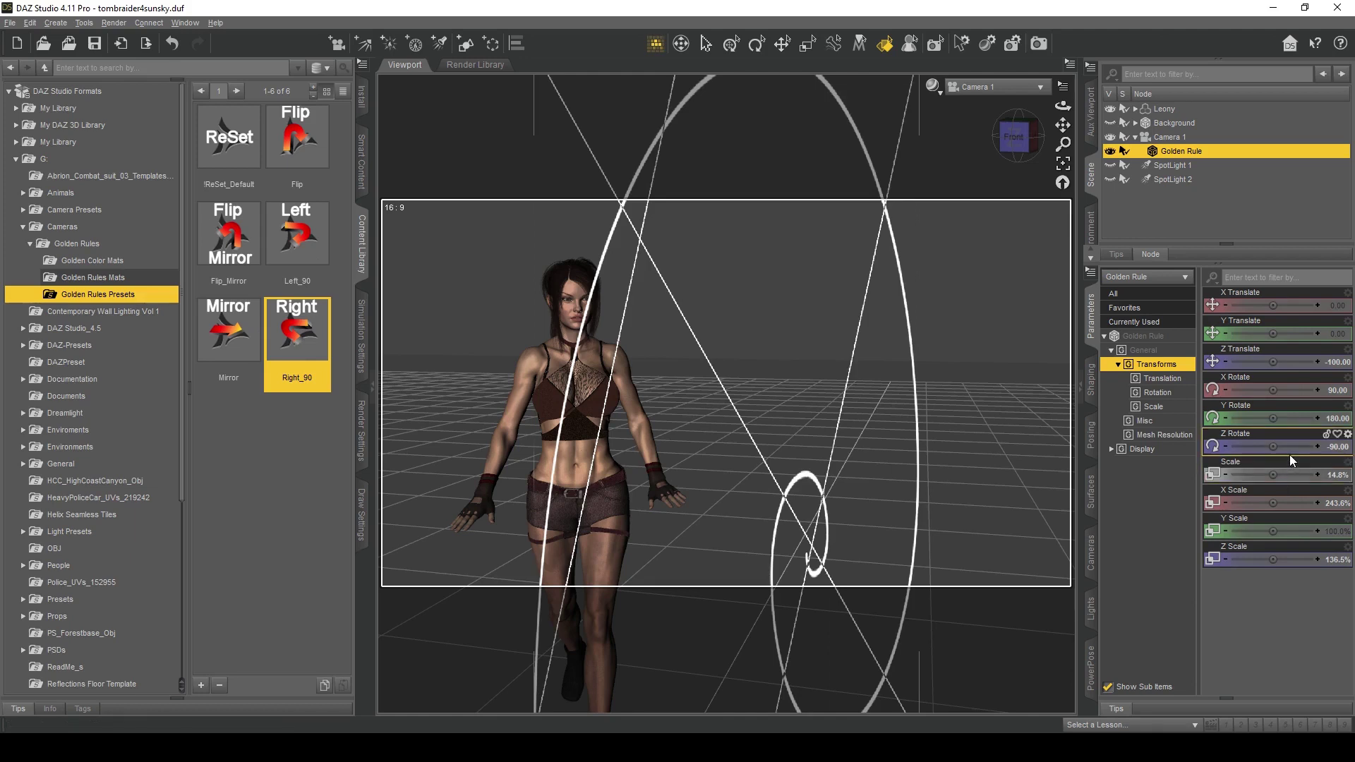
Step: Refit the rotated overlay to the frame with X Scale 137.4% and Z Scale 243.4%, and hide the Golden Rule prop
{"action": "left_click_drag", "start_coordinate": [1273, 503], "coordinate": [1247, 502]}
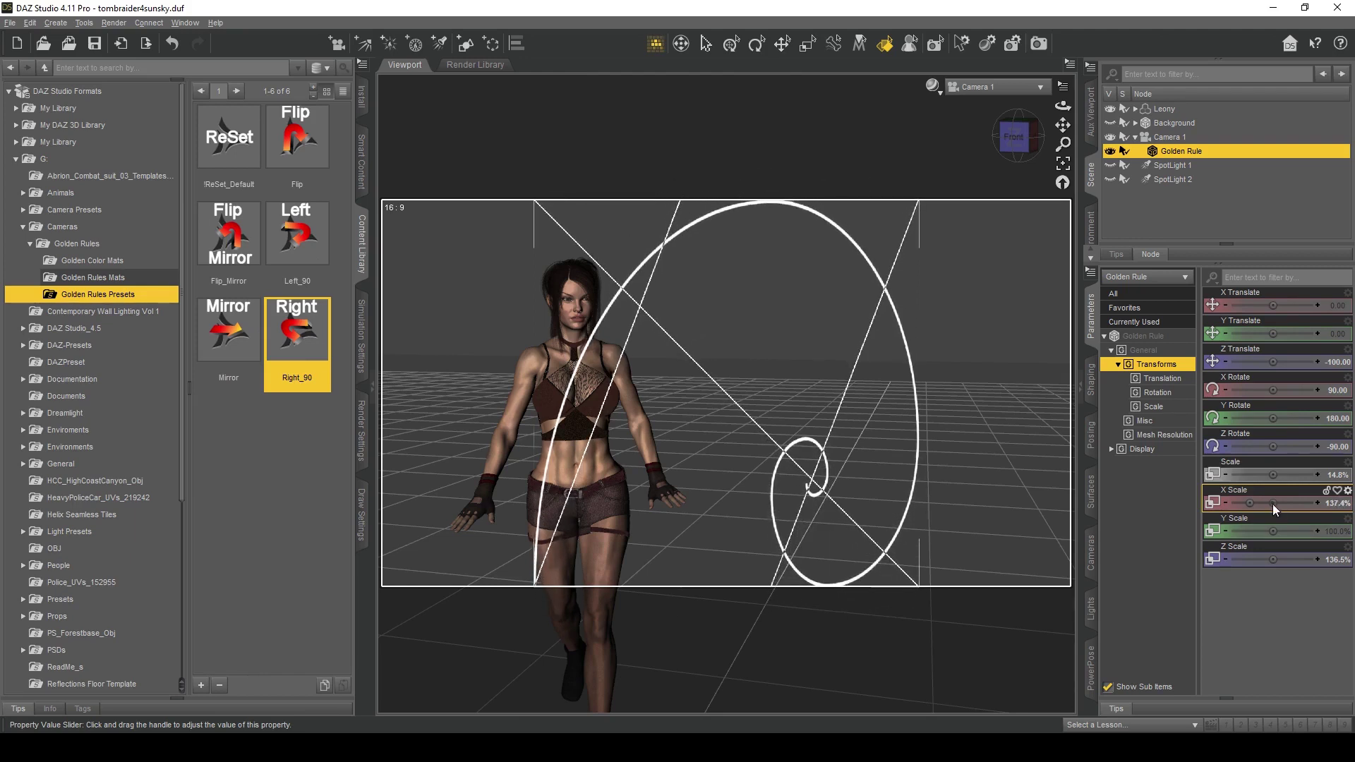
{"action": "left_click_drag", "start_coordinate": [1272, 558], "coordinate": [1297, 559]}
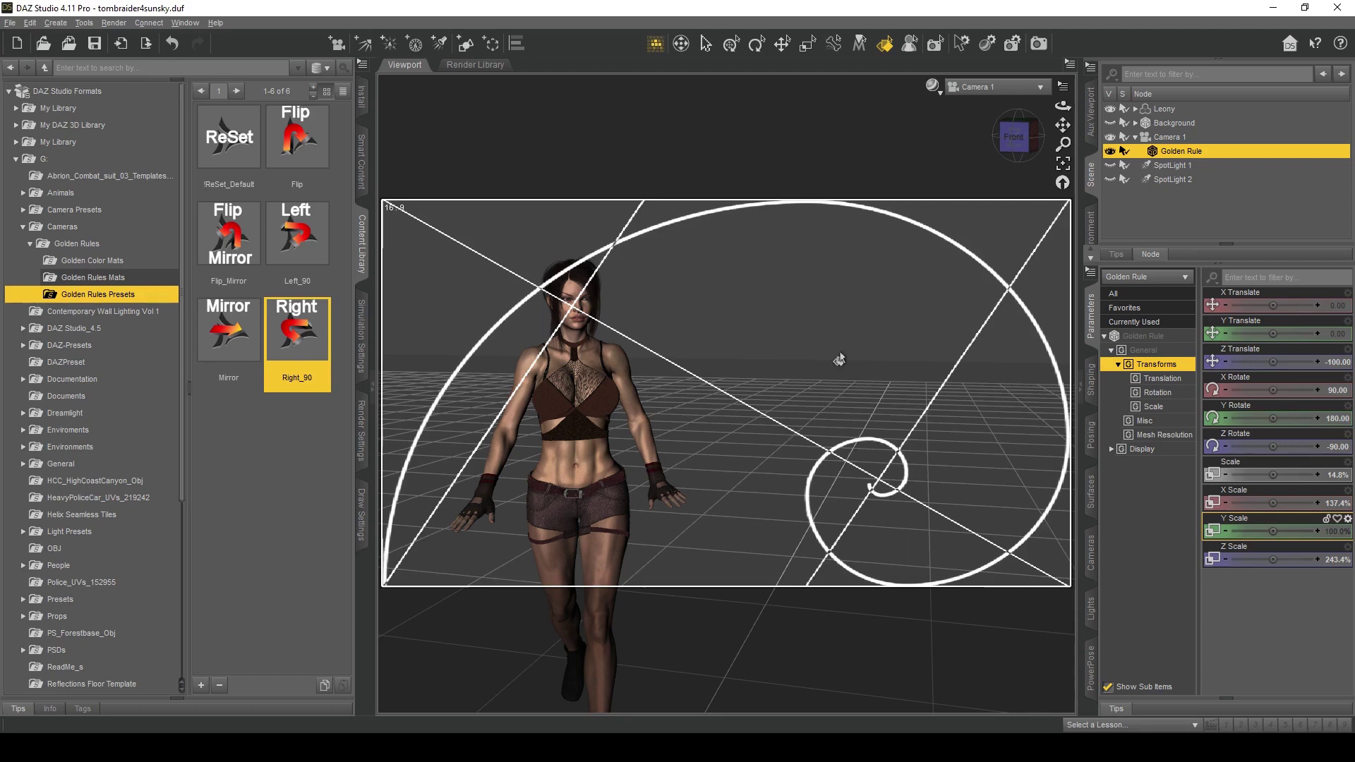
{"action": "left_click", "coordinate": [1110, 151]}
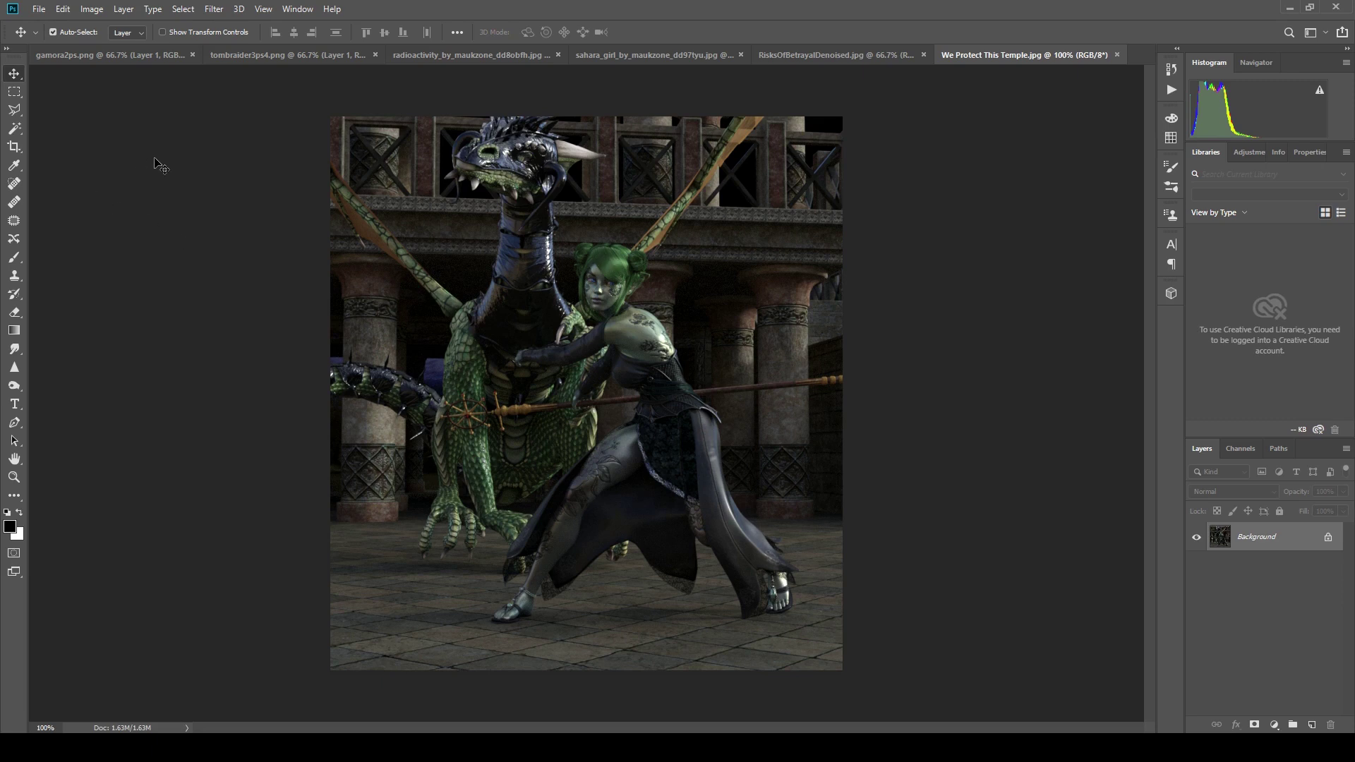
Step: With the Crop tool on We Protect This Temple.jpg, try the Rule of Thirds, Diagonal, Triangle and Golden Ratio overlays in turn
{"action": "key", "text": "c"}
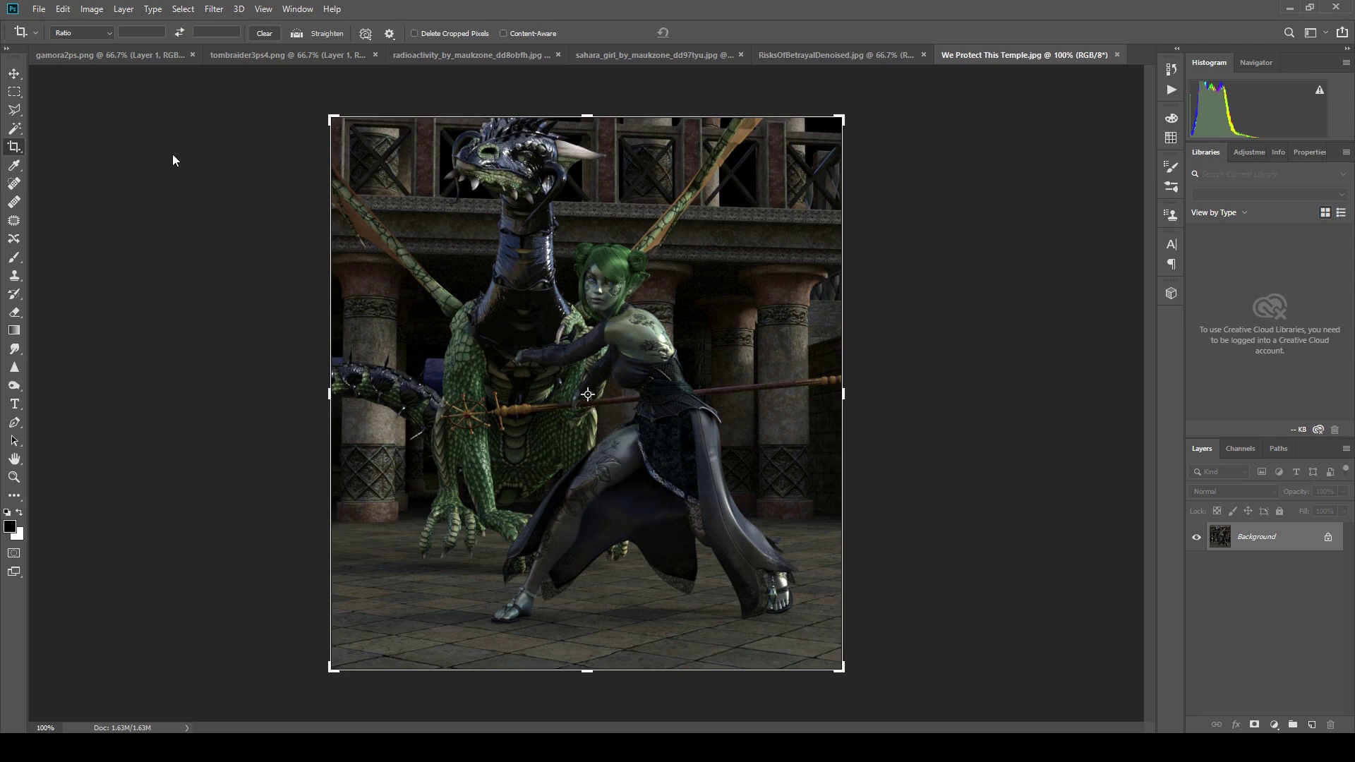
{"action": "left_click", "coordinate": [367, 38]}
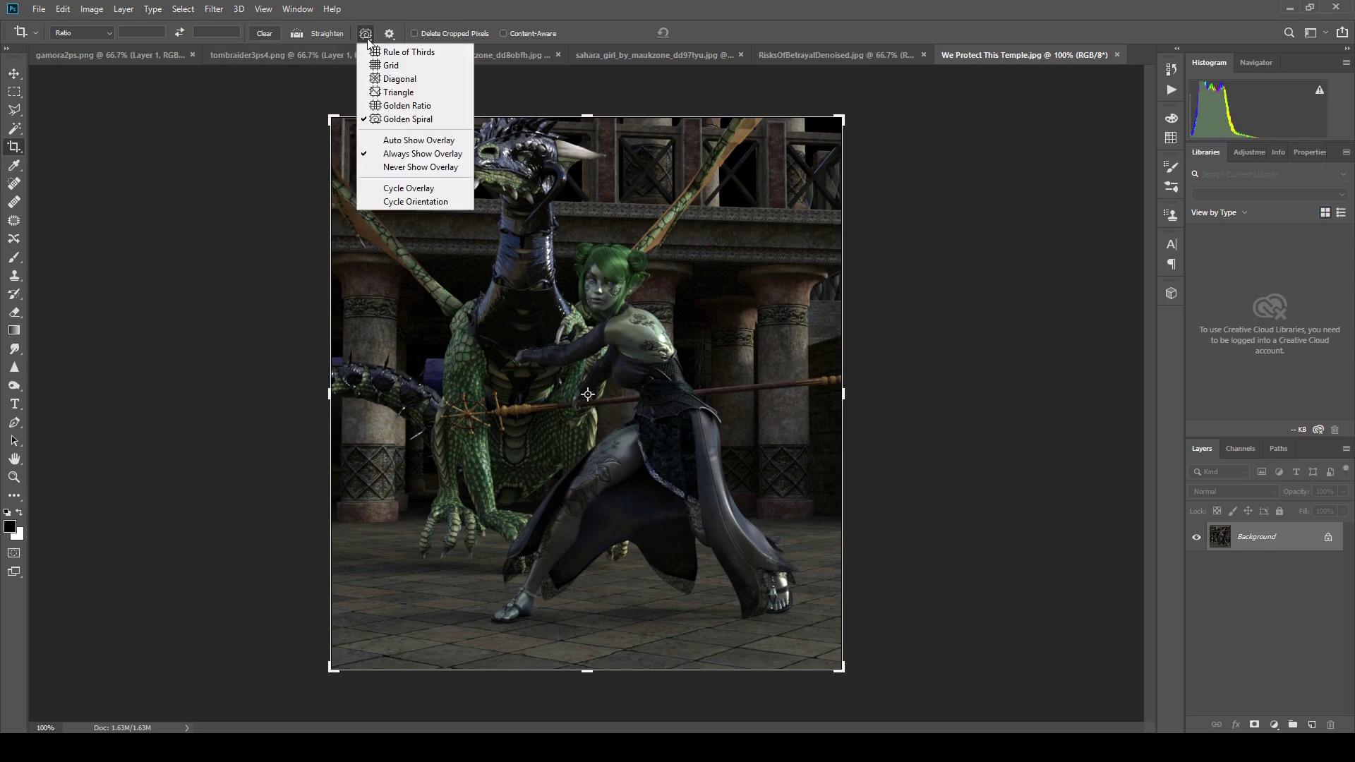
{"action": "left_click", "coordinate": [406, 51]}
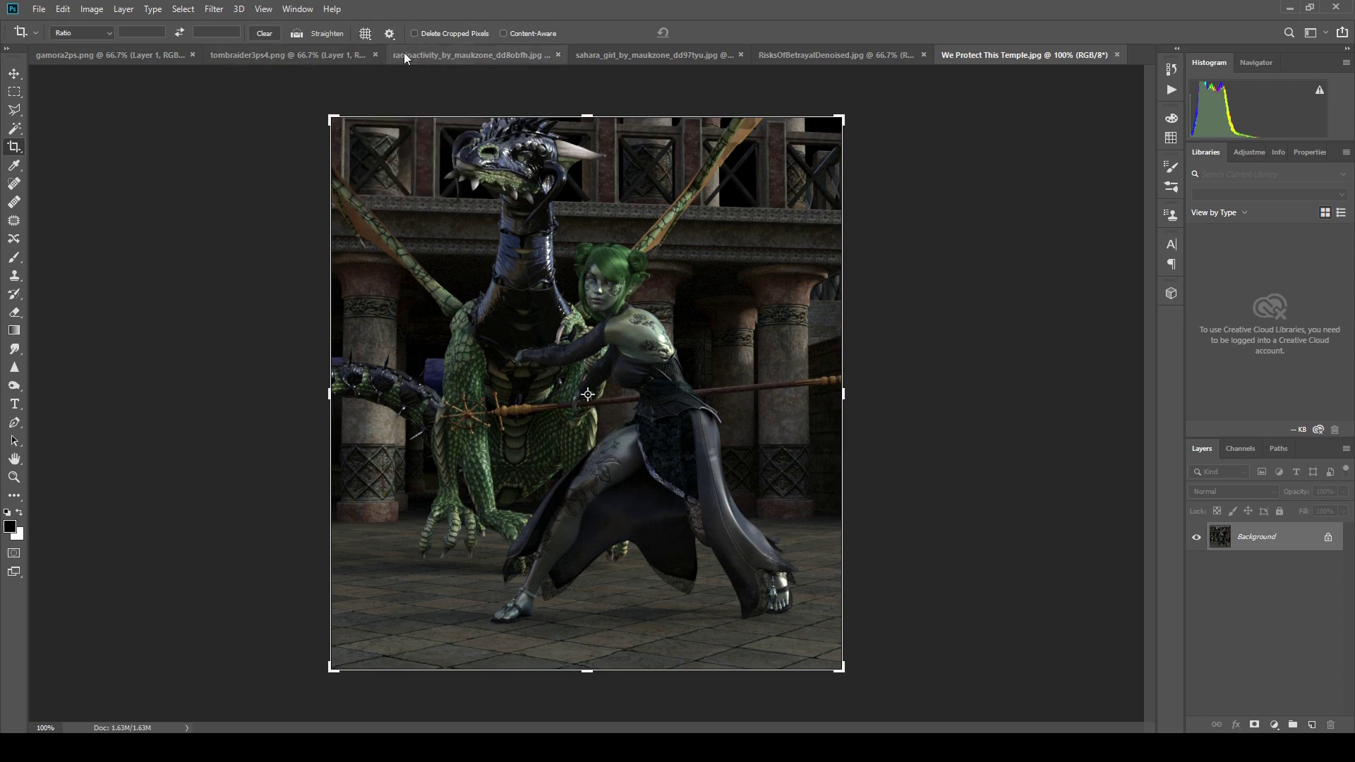
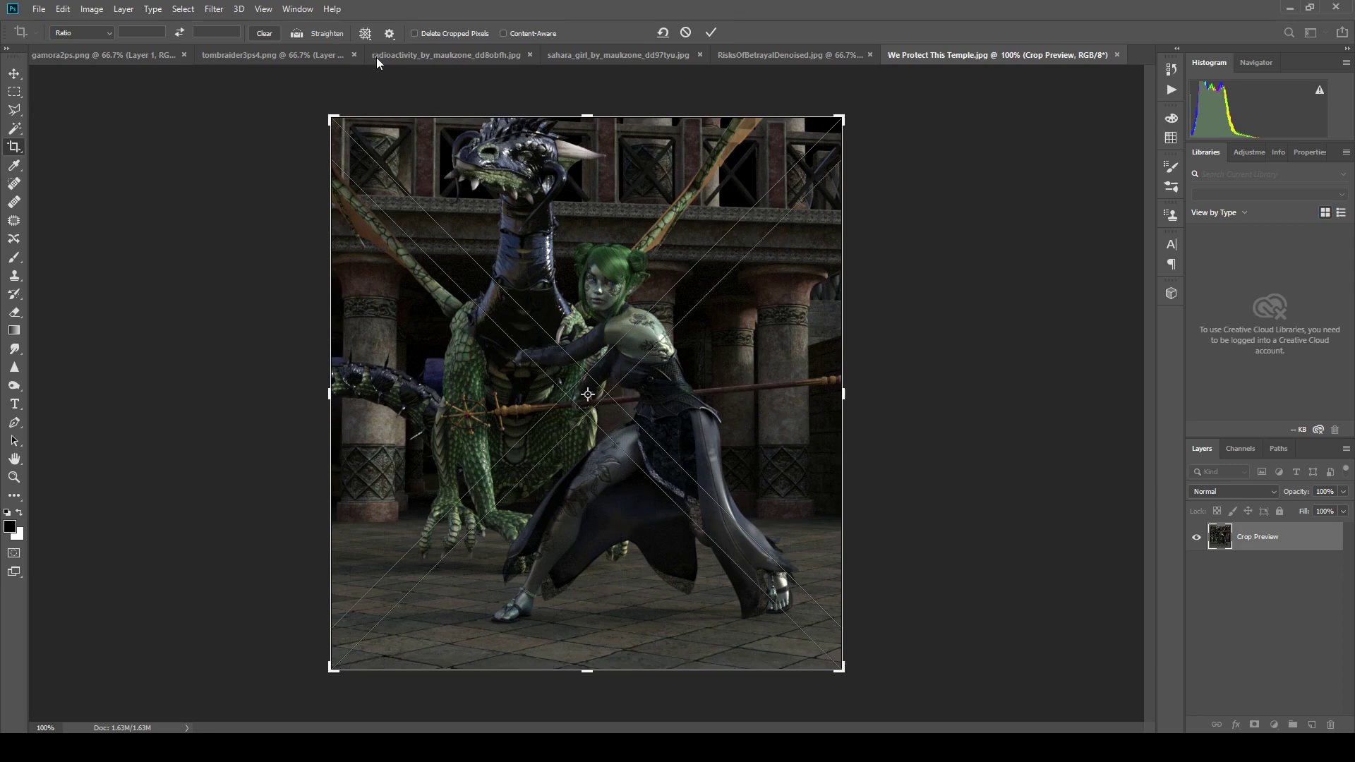
{"action": "left_click", "coordinate": [388, 93]}
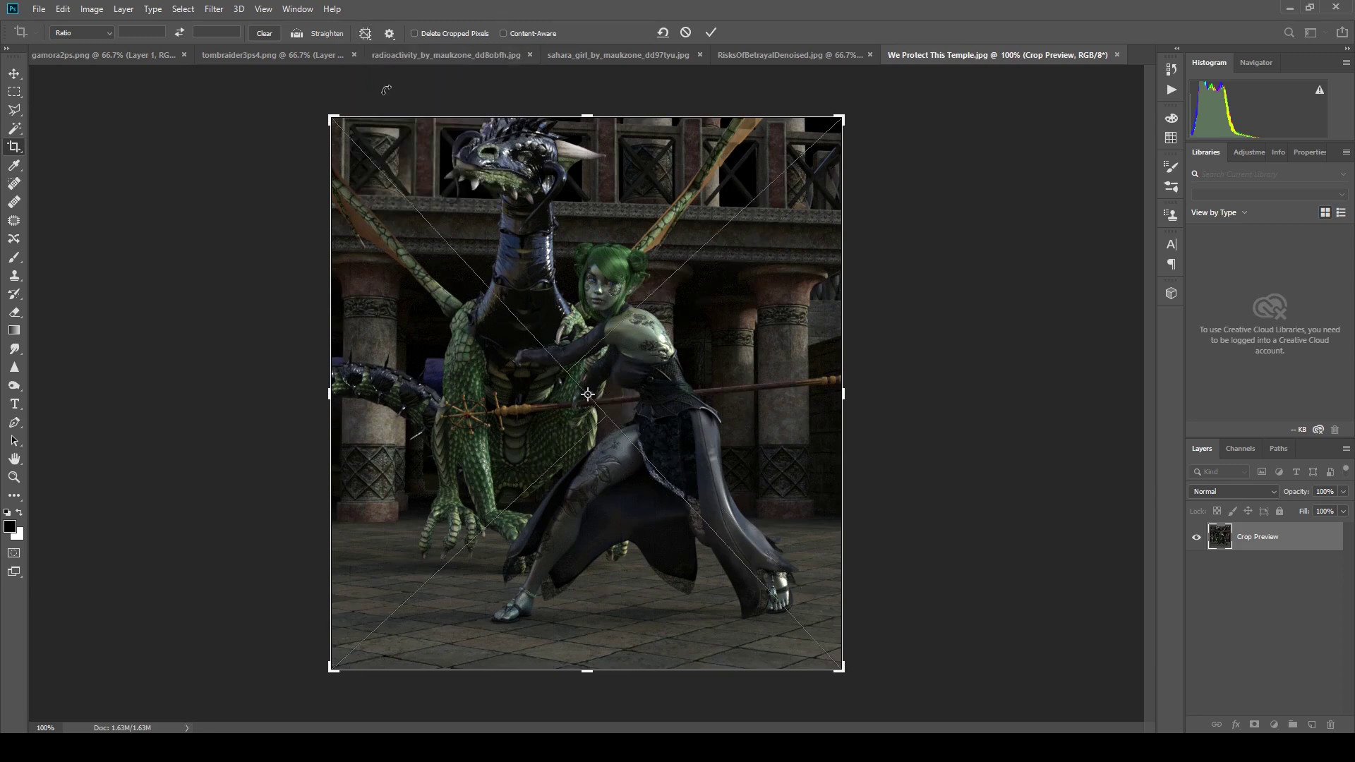
{"action": "left_click", "coordinate": [365, 33]}
{"action": "left_click", "coordinate": [387, 105]}
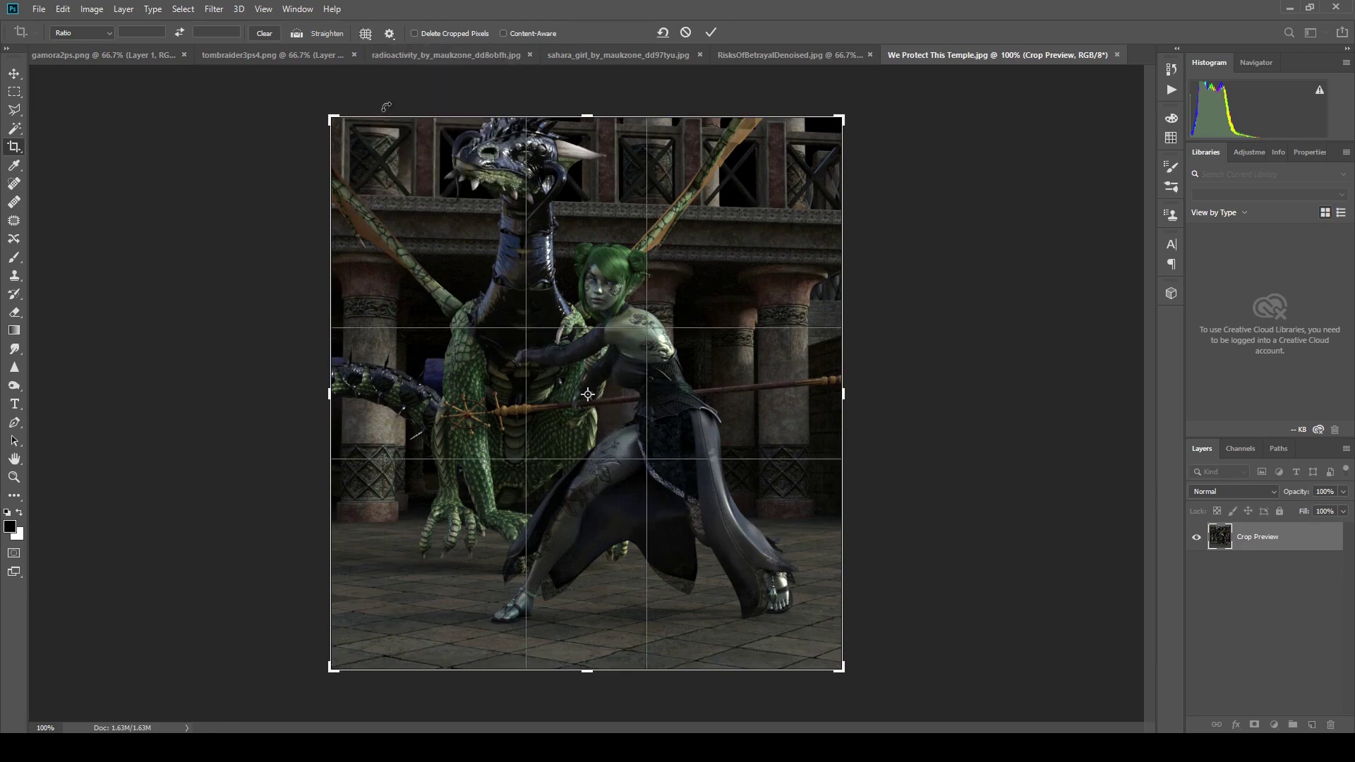
Step: Try the Golden Spiral crop overlay on We Protect This Temple.jpg and switch to the Rule of Thirds overlay
{"action": "left_click", "coordinate": [365, 34]}
{"action": "left_click", "coordinate": [389, 122]}
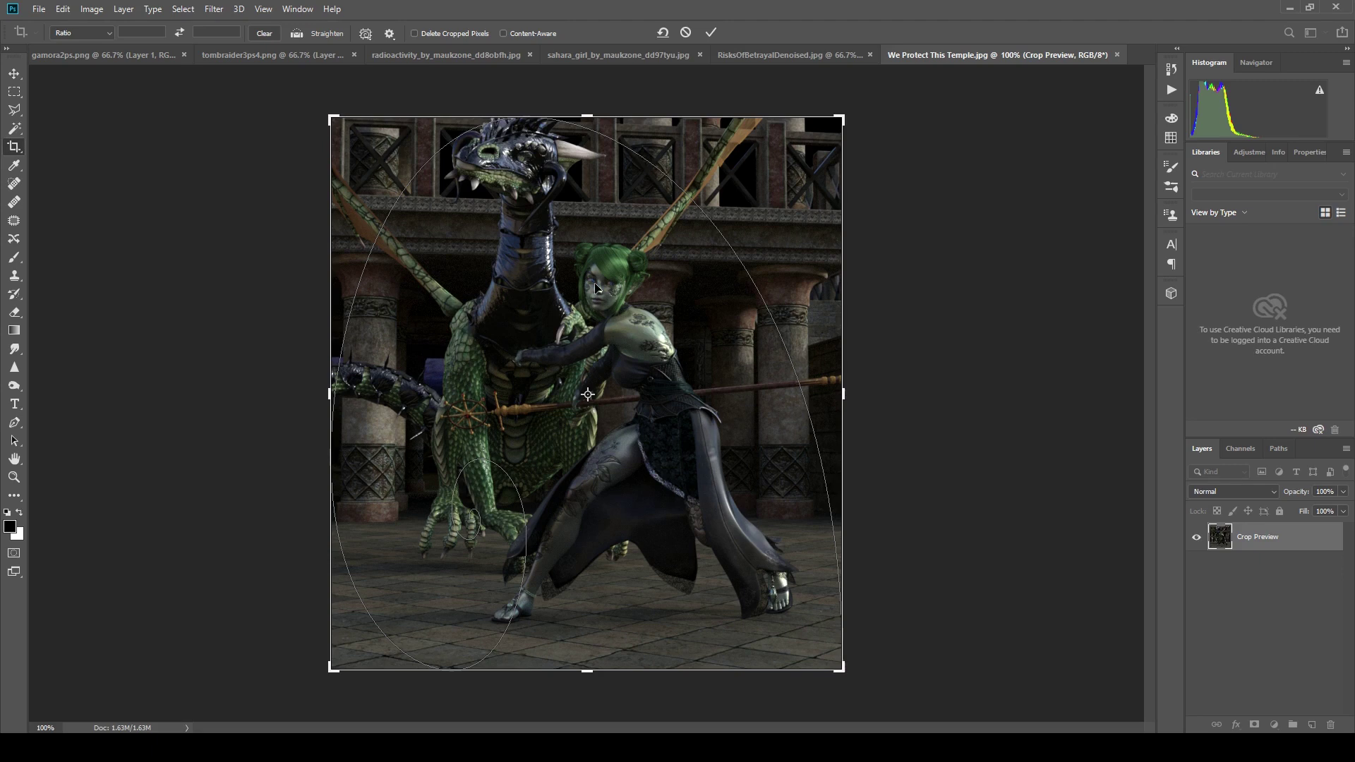
{"action": "left_click", "coordinate": [365, 35]}
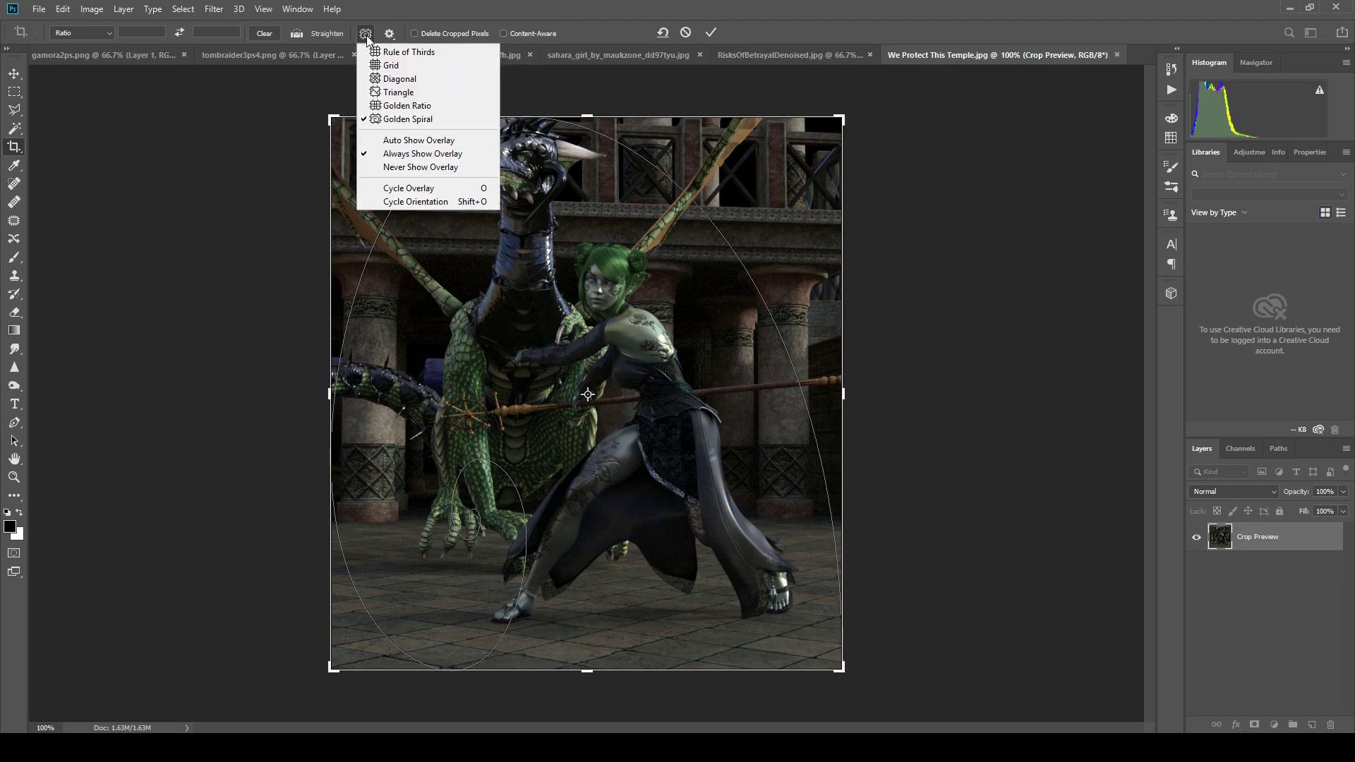
{"action": "left_click", "coordinate": [372, 51]}
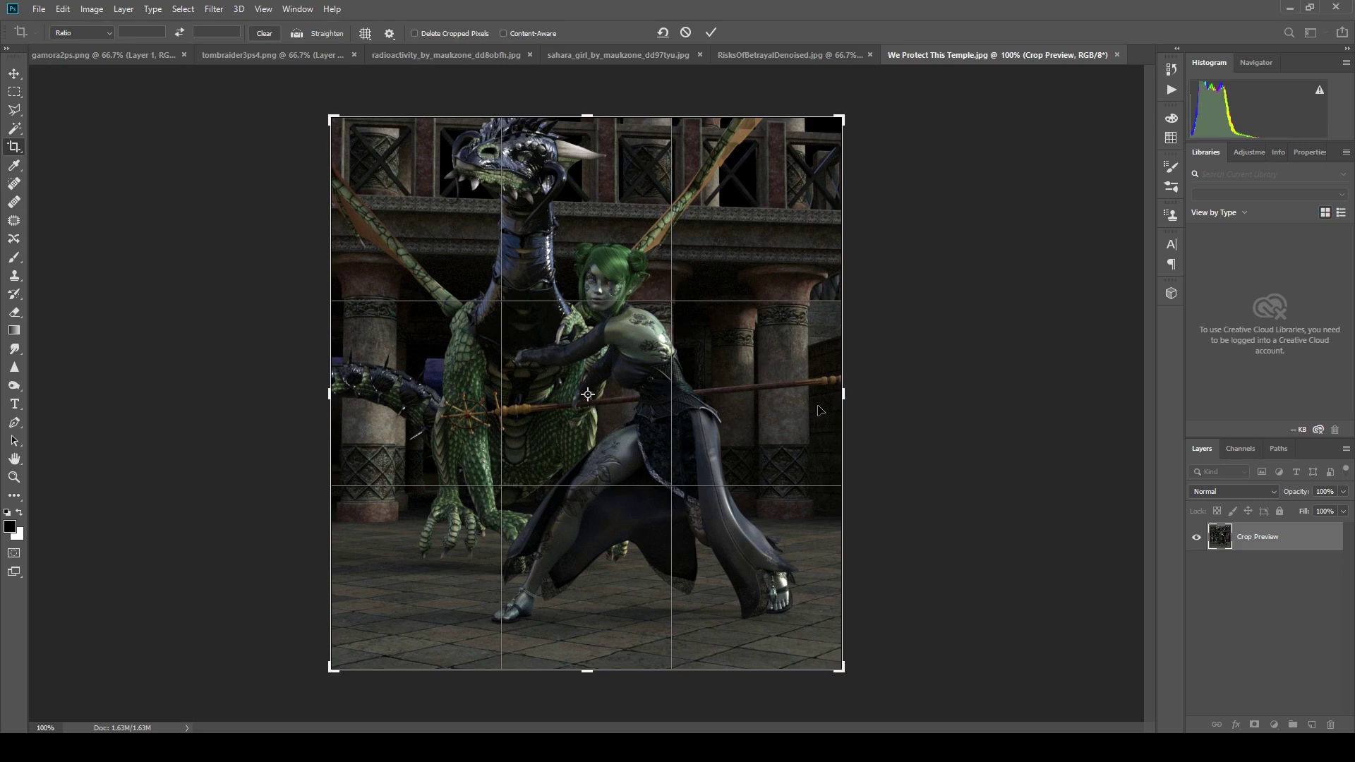
Step: Trim the image's right side and bottom edge so the woman's head sits on the right vertical third line, and apply the crop
{"action": "left_click_drag", "start_coordinate": [846, 395], "coordinate": [792, 395]}
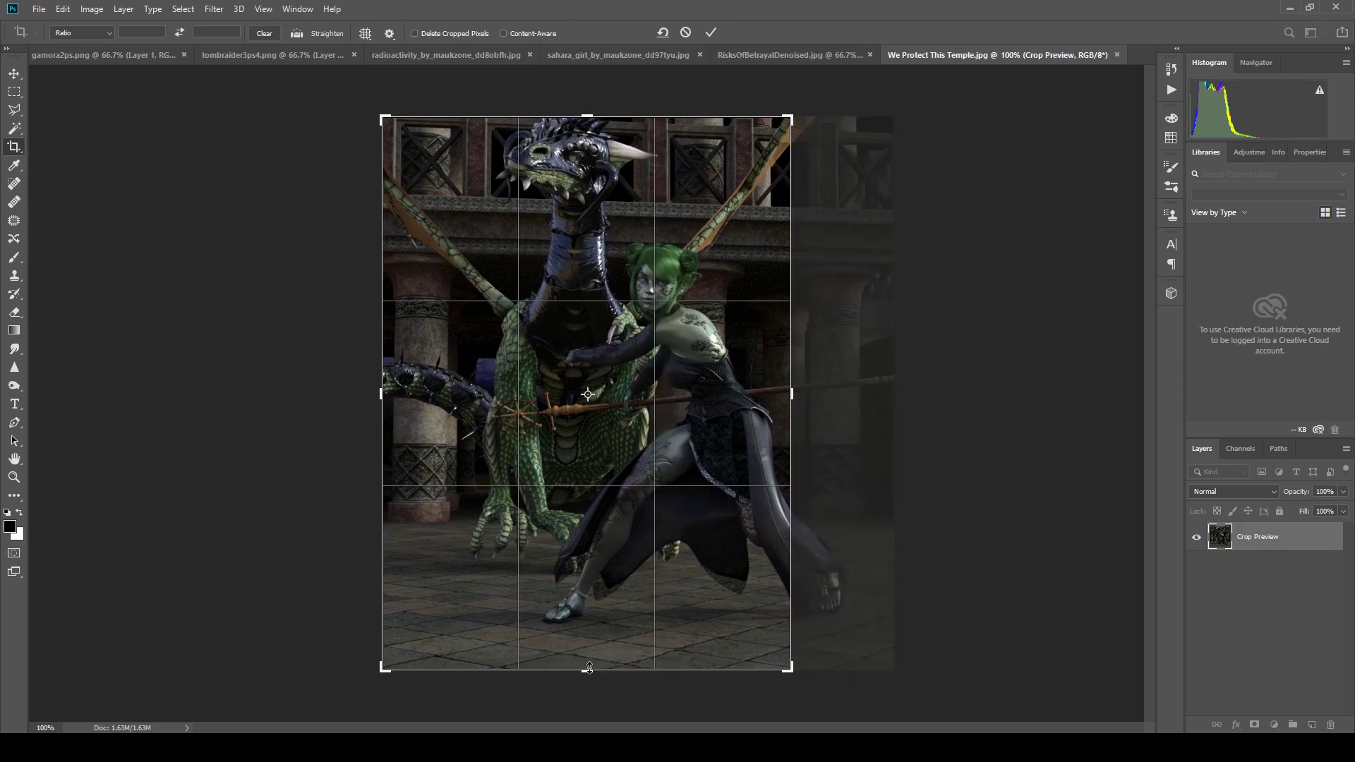
{"action": "left_click_drag", "start_coordinate": [589, 669], "coordinate": [593, 652]}
{"action": "left_click", "coordinate": [712, 33]}
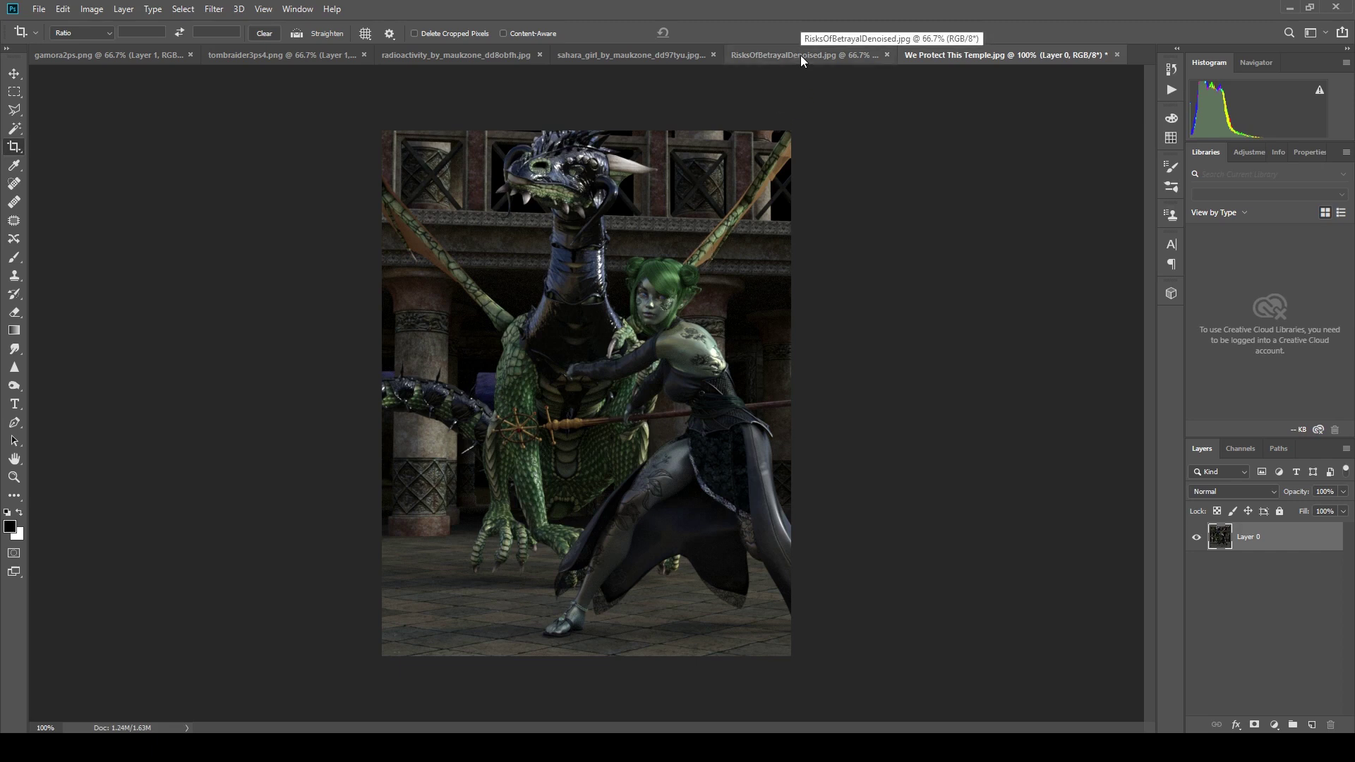
Step: Switch to RisksOfBetrayalDenoised.jpg and show the Rule of Thirds overlay in a crop preview
{"action": "left_click", "coordinate": [801, 55]}
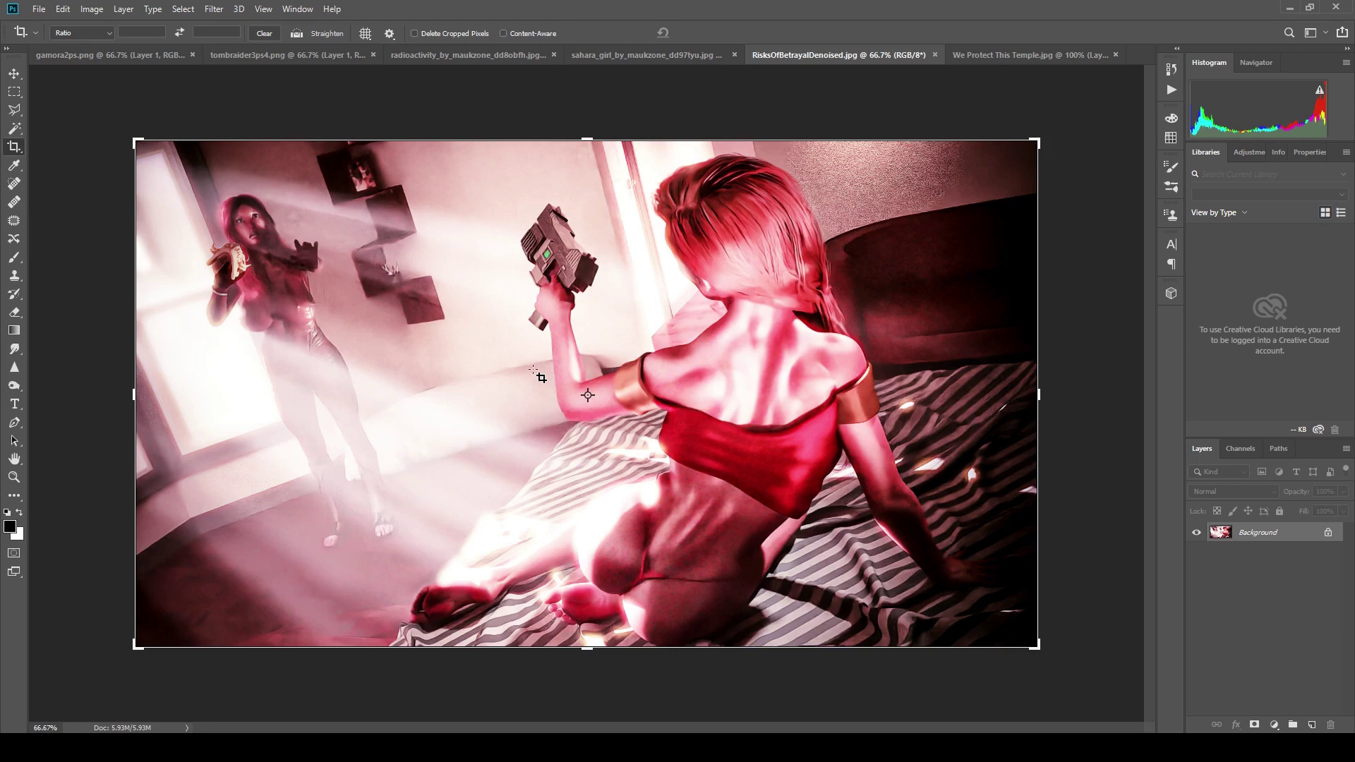
{"action": "left_click", "coordinate": [364, 33]}
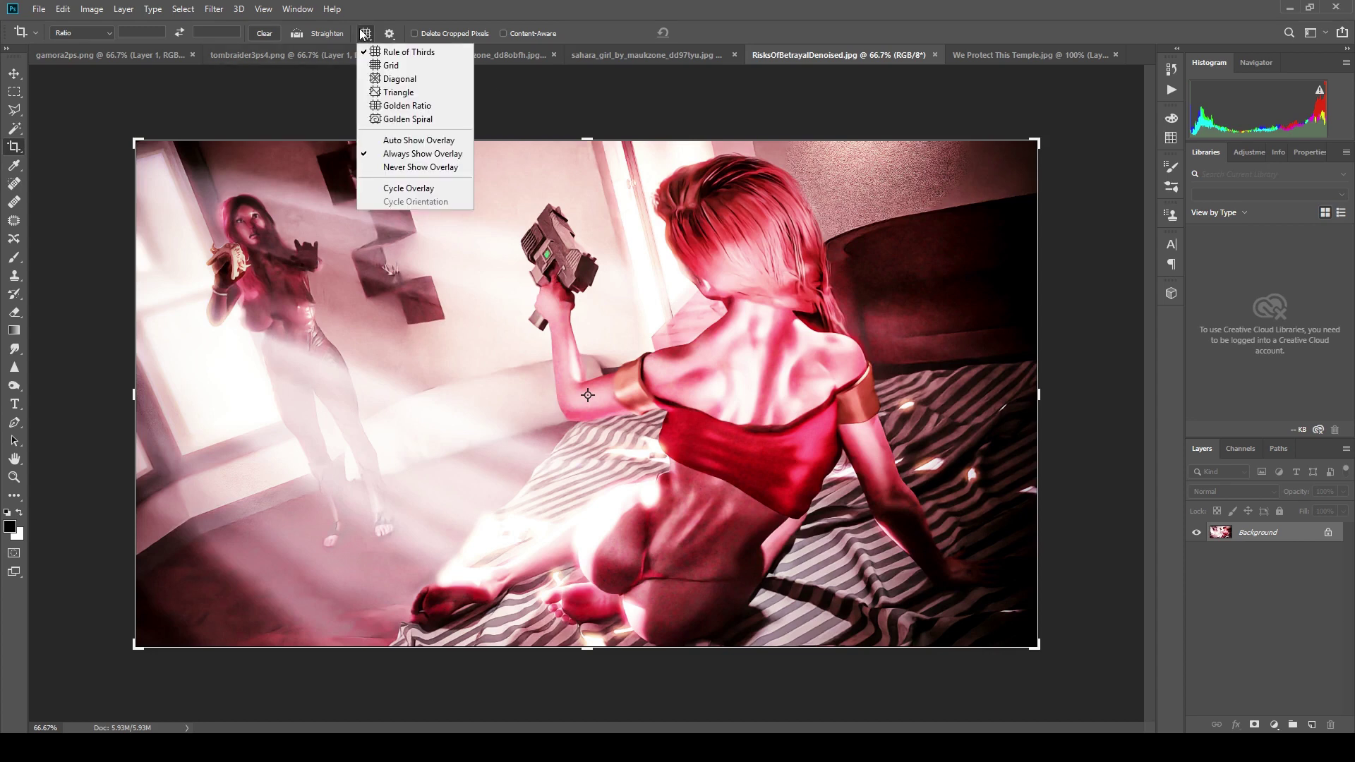
{"action": "left_click", "coordinate": [368, 51]}
{"action": "left_click", "coordinate": [575, 291]}
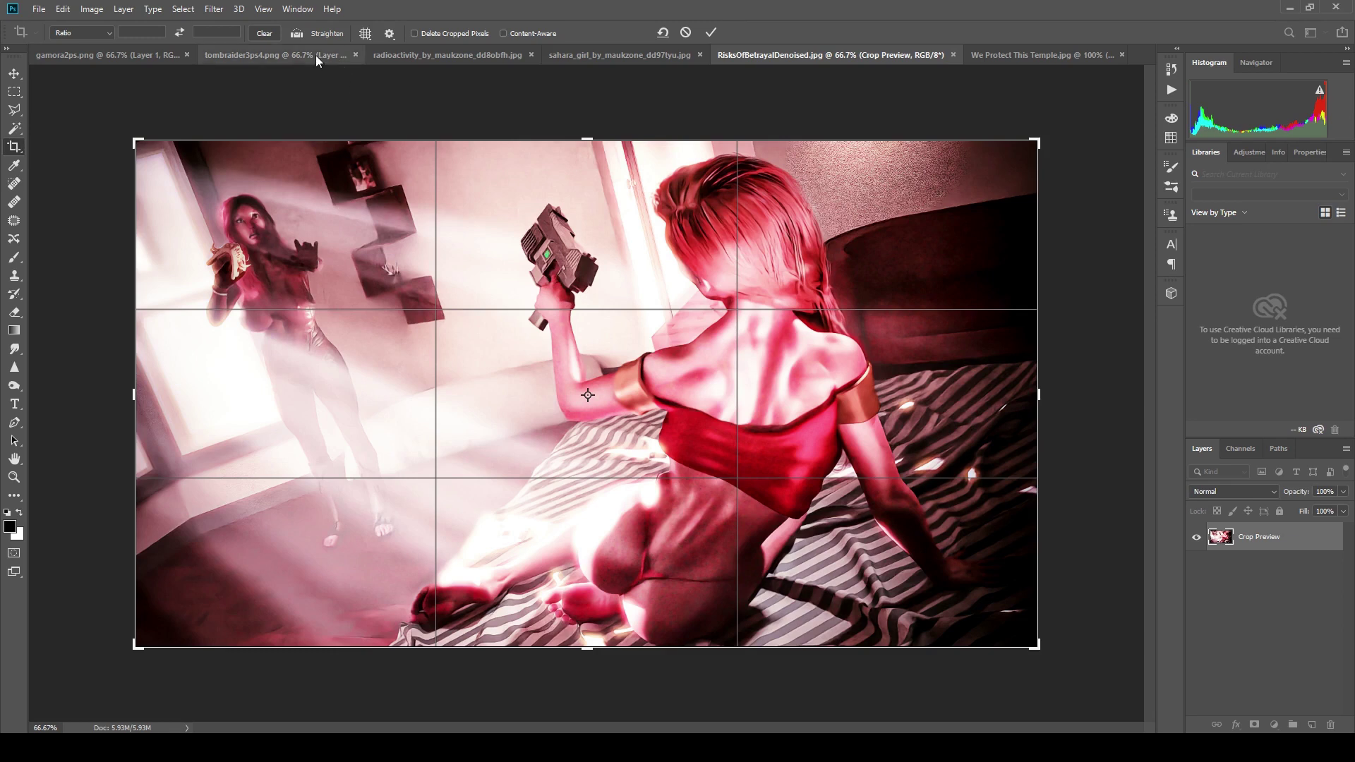
Step: Change the crop overlay to Golden Spiral and cycle its orientation so the spiral centres on the foreground woman's head
{"action": "left_click", "coordinate": [365, 35]}
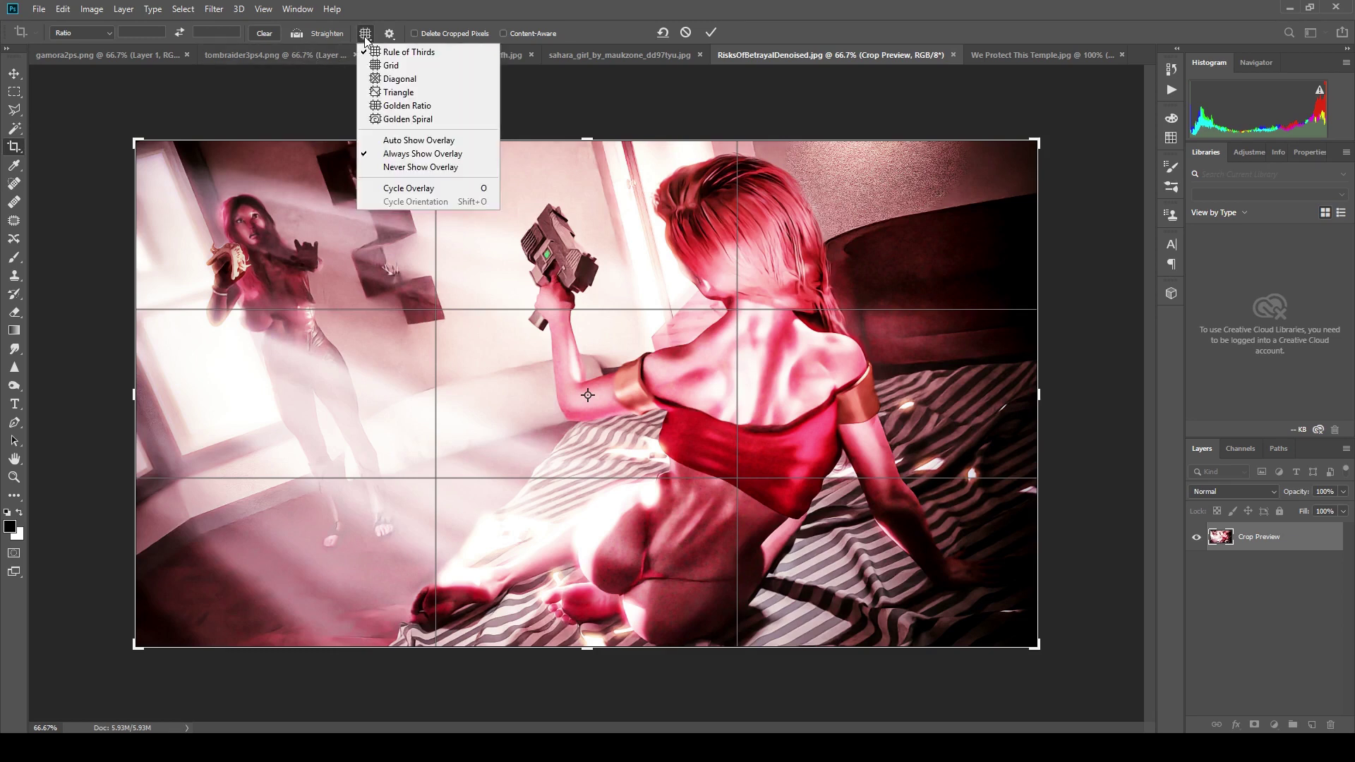
{"action": "left_click", "coordinate": [393, 120]}
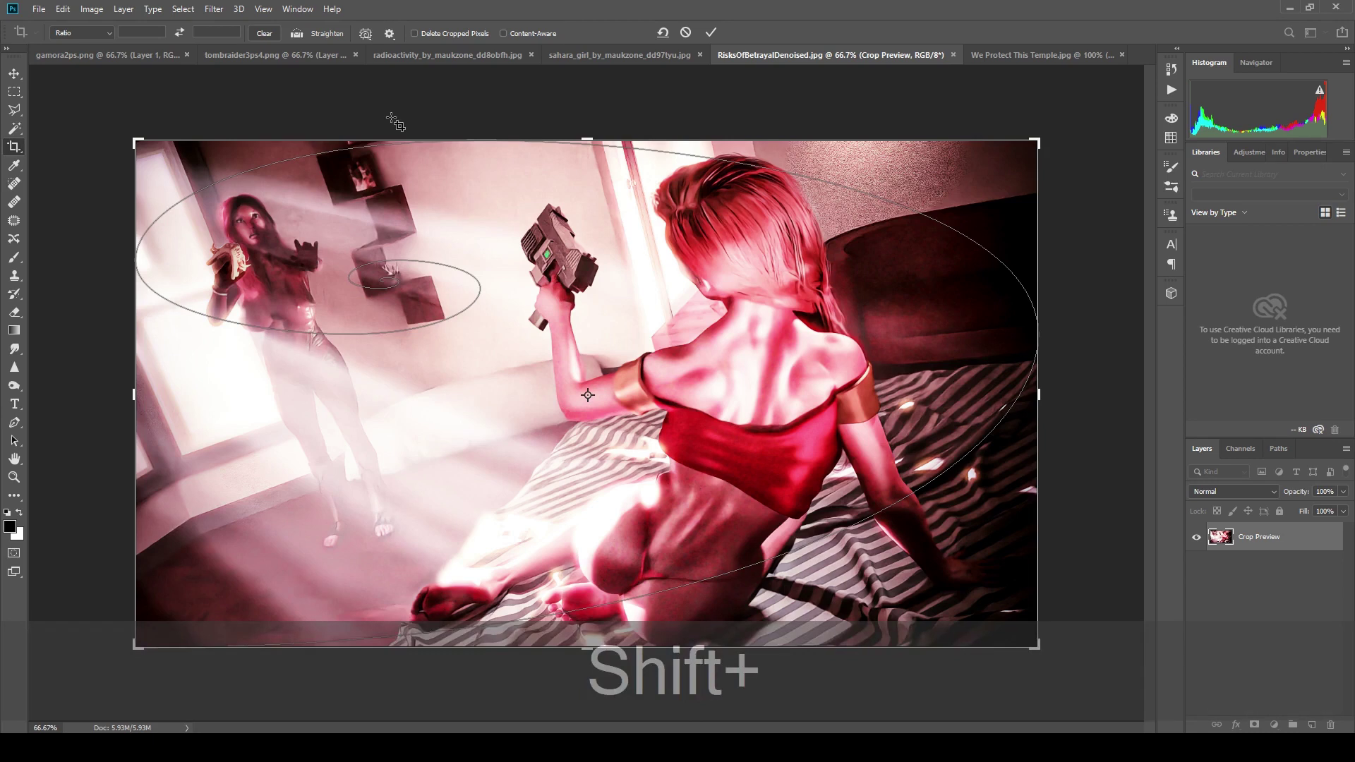
{"action": "key", "text": "shift+o"}
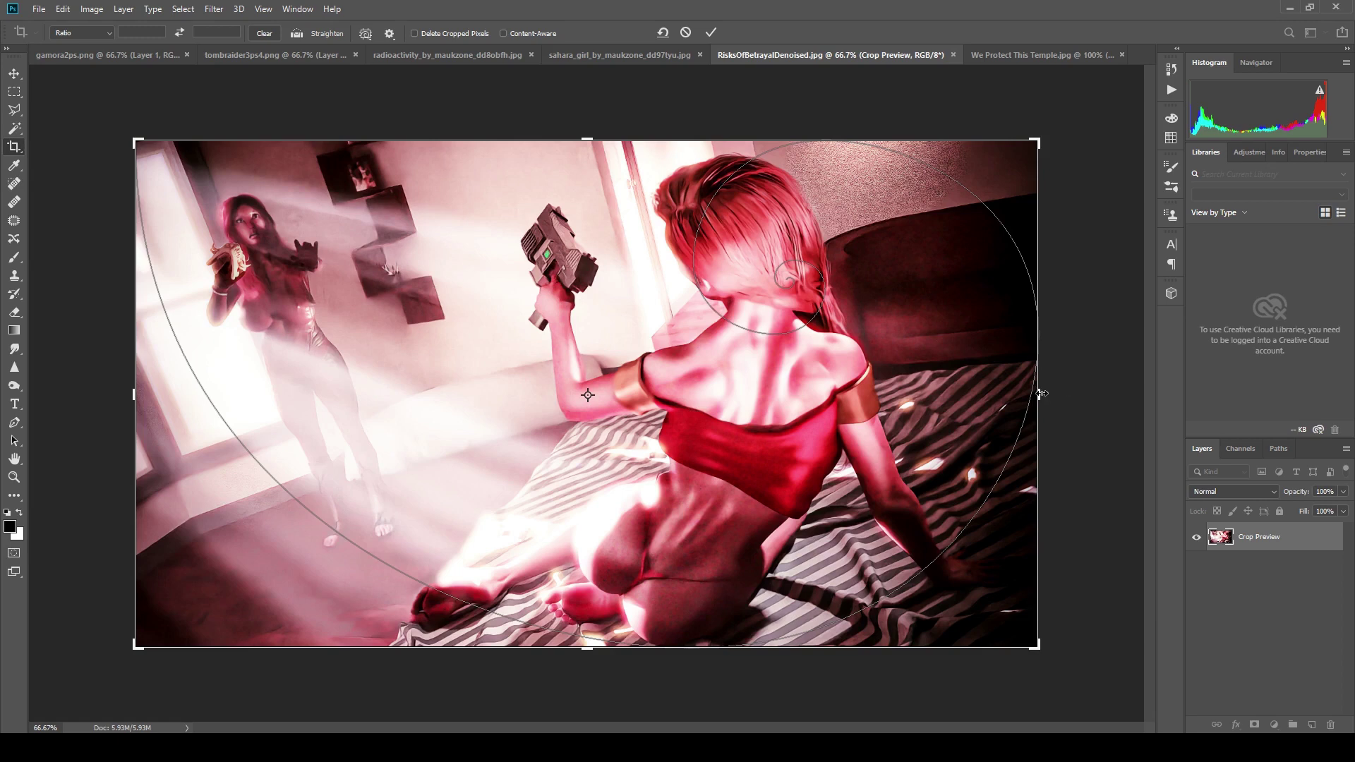
Step: Trim the right and bottom edges to fit the Golden Spiral around the foreground woman, and apply the crop
{"action": "left_click_drag", "start_coordinate": [1041, 393], "coordinate": [1016, 394]}
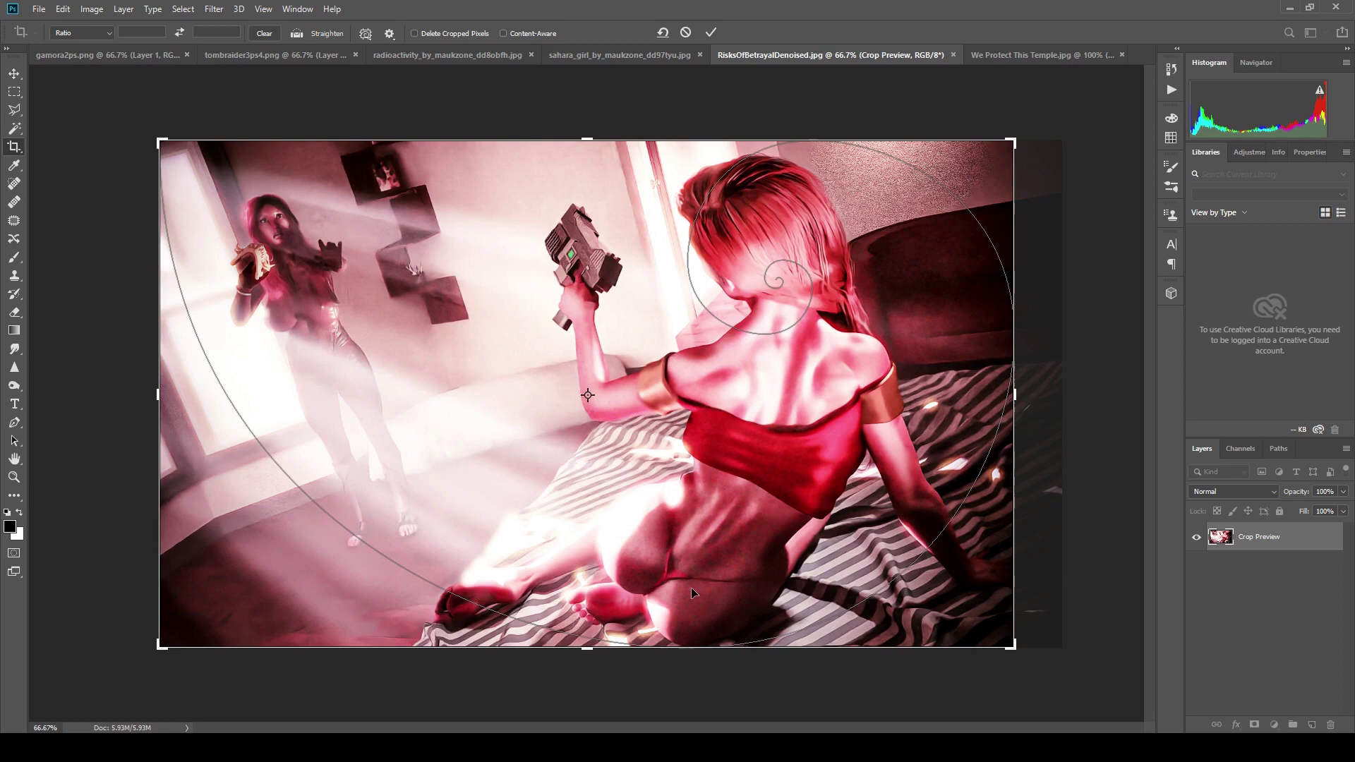
{"action": "left_click_drag", "start_coordinate": [585, 648], "coordinate": [585, 620]}
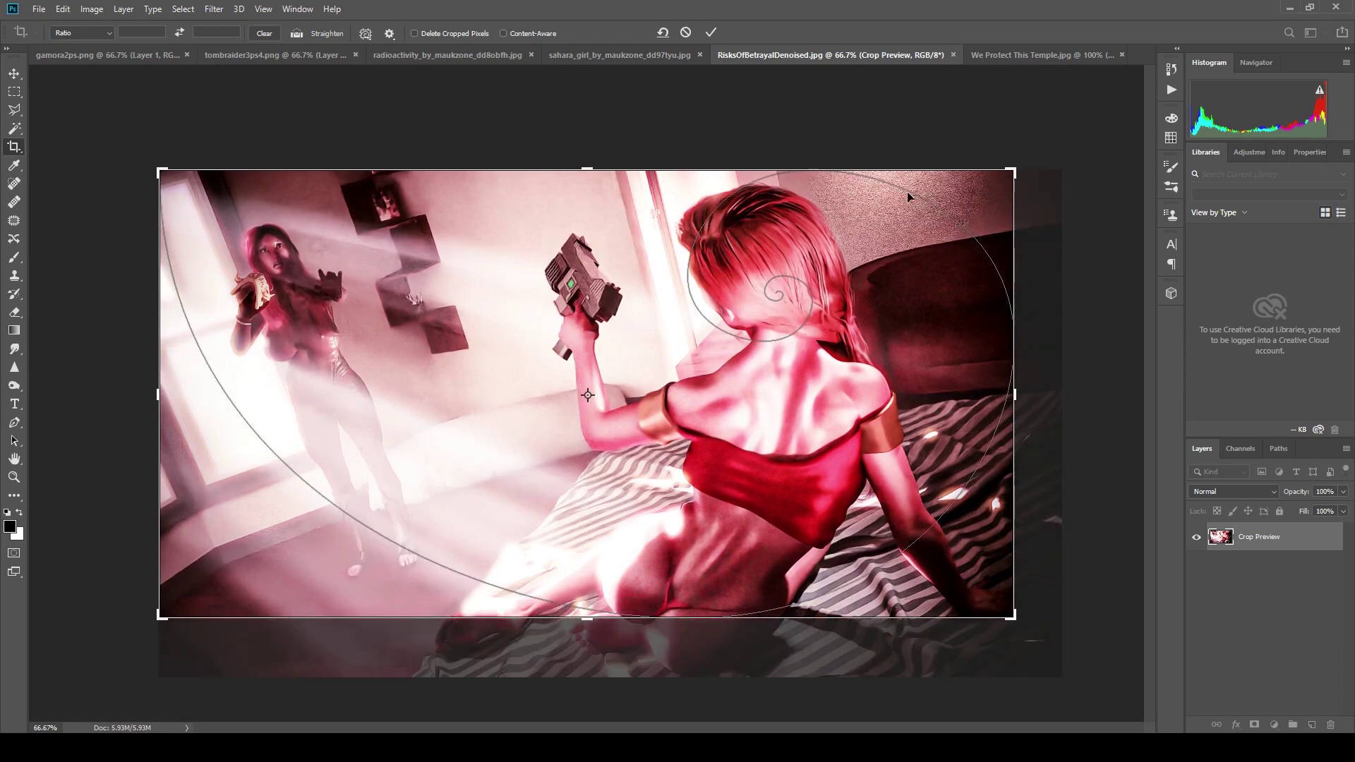
{"action": "left_click_drag", "start_coordinate": [1007, 391], "coordinate": [1013, 392]}
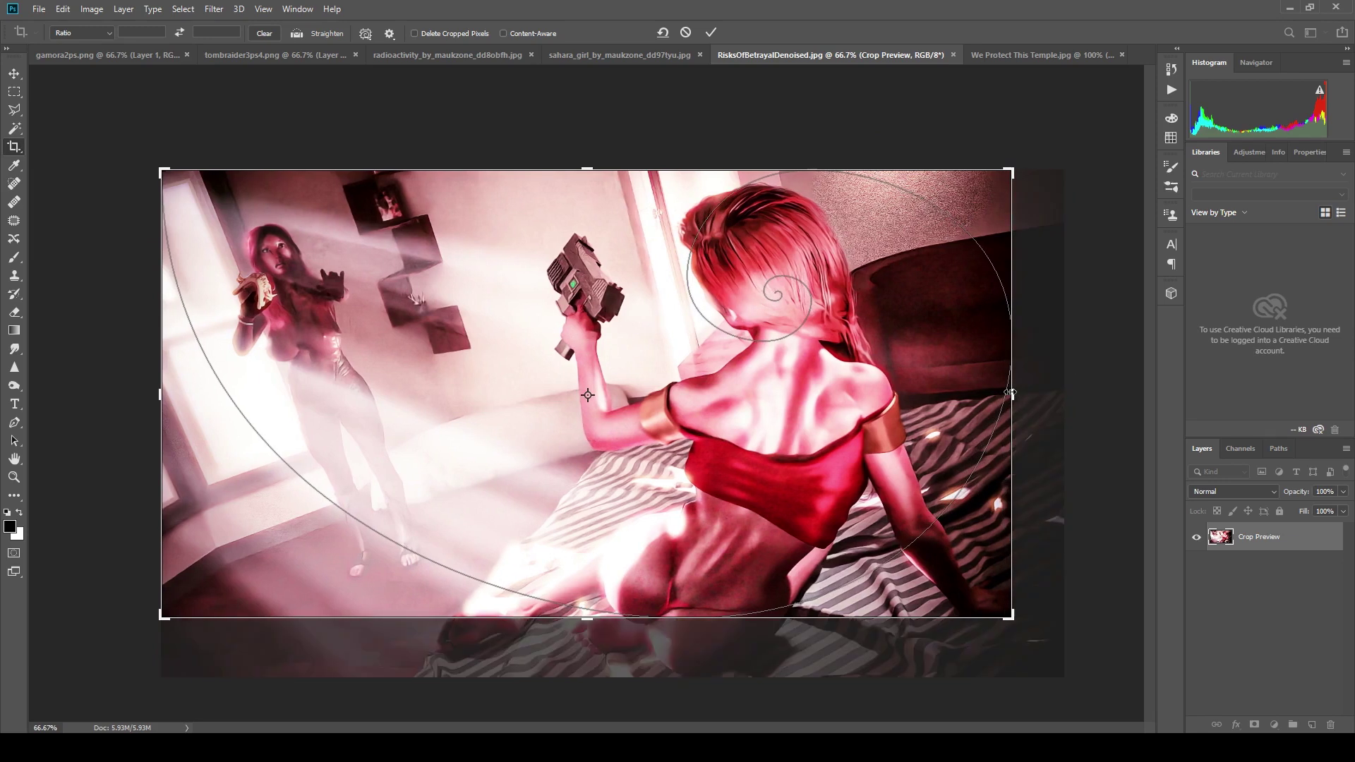
{"action": "left_click", "coordinate": [711, 32]}
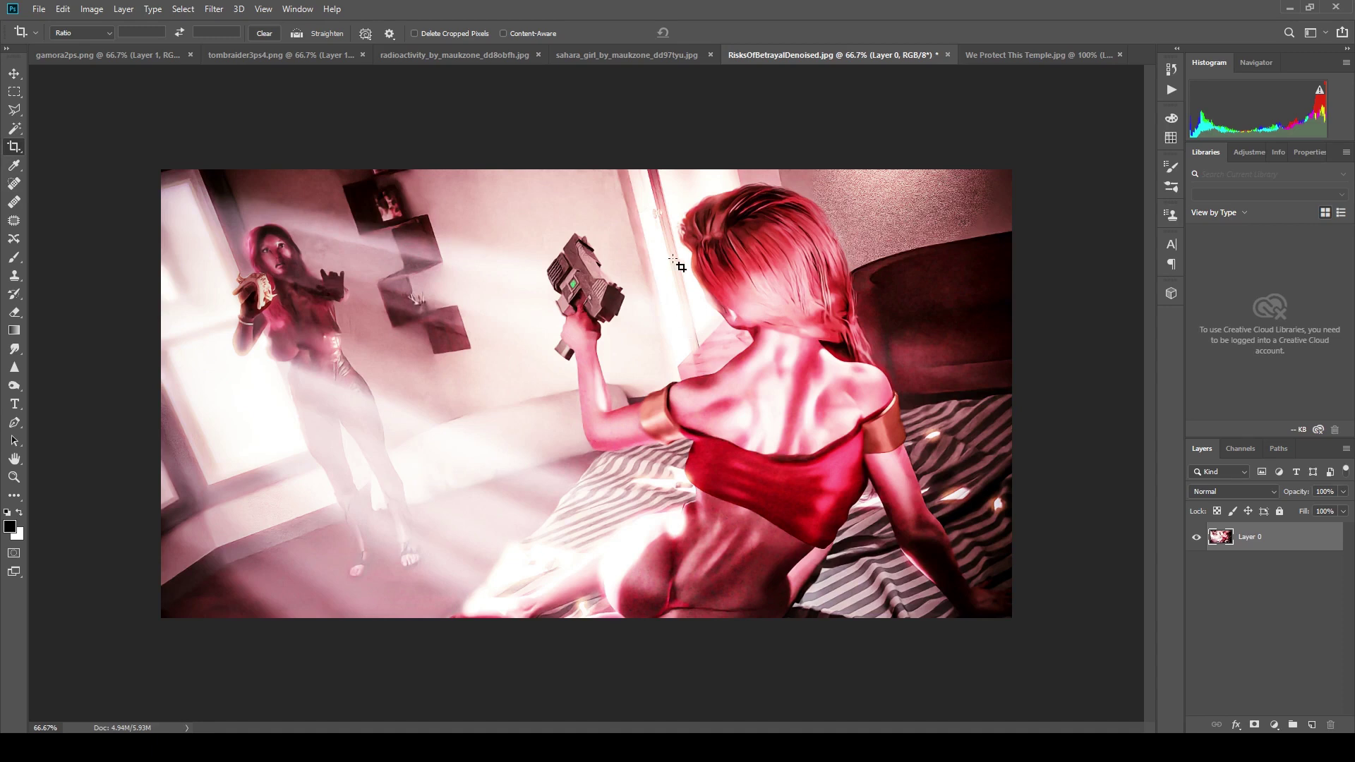
Step: Switch to the Sahara girl image and show the Rule of Thirds overlay in a crop preview
{"action": "left_click", "coordinate": [606, 57]}
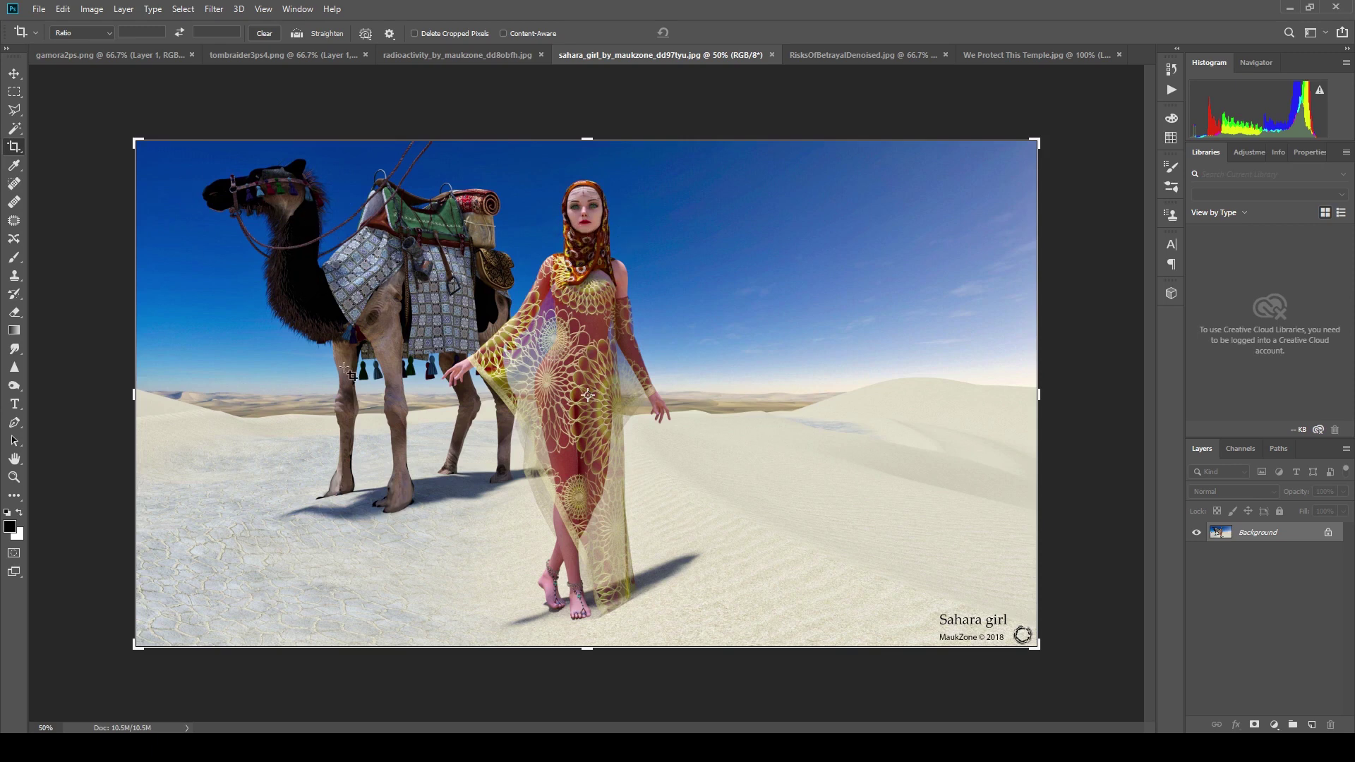
{"action": "left_click", "coordinate": [367, 34]}
{"action": "left_click", "coordinate": [391, 65]}
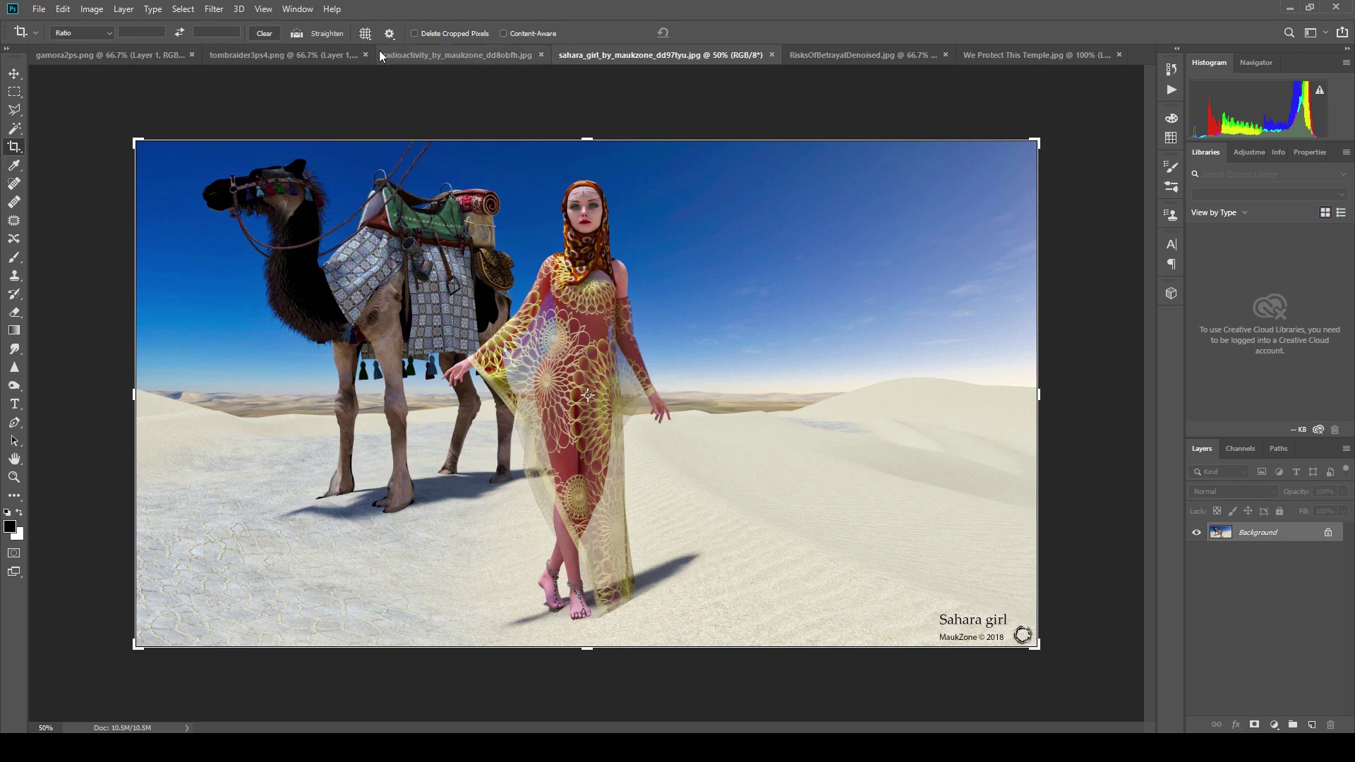
{"action": "left_click", "coordinate": [466, 522]}
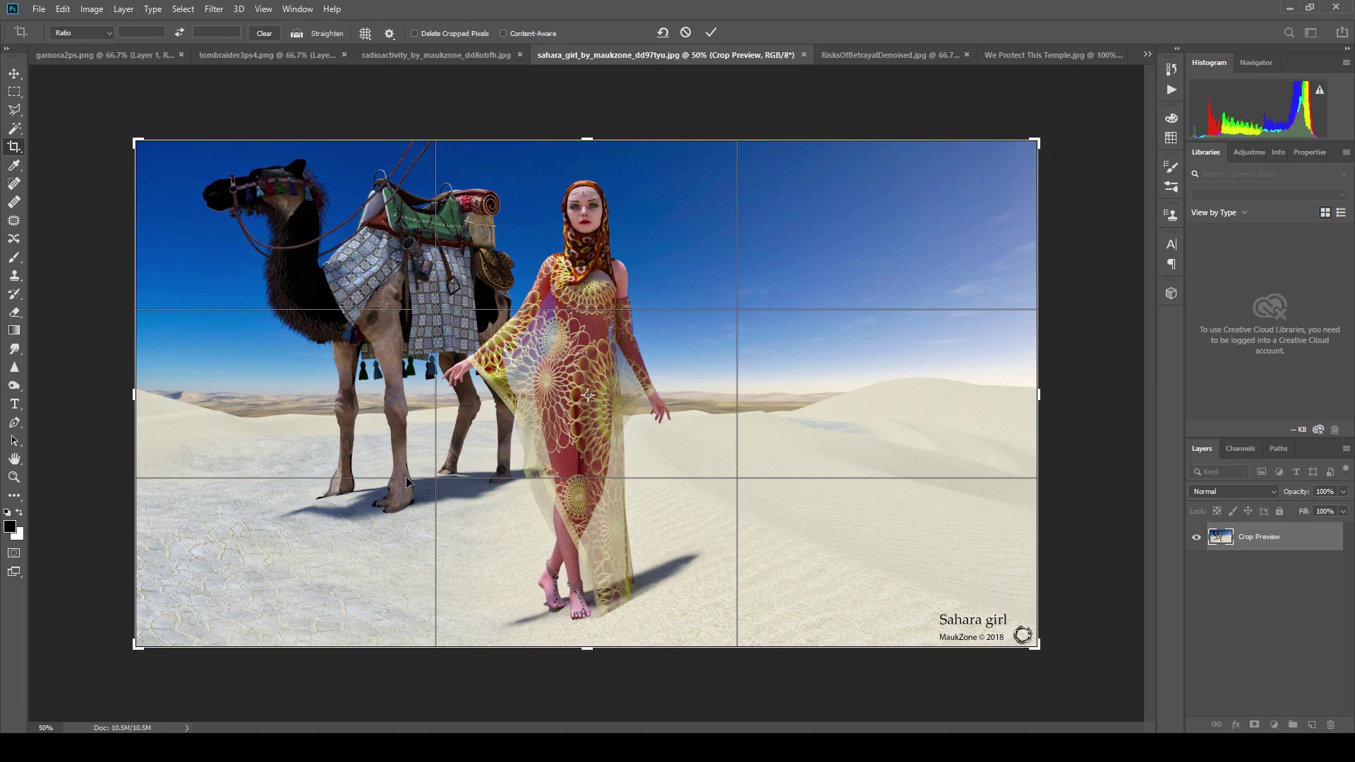
Step: Crop the bottom and right of the image, placing the horizon on the lower third line and the woman on the right one
{"action": "left_click_drag", "start_coordinate": [589, 653], "coordinate": [594, 582]}
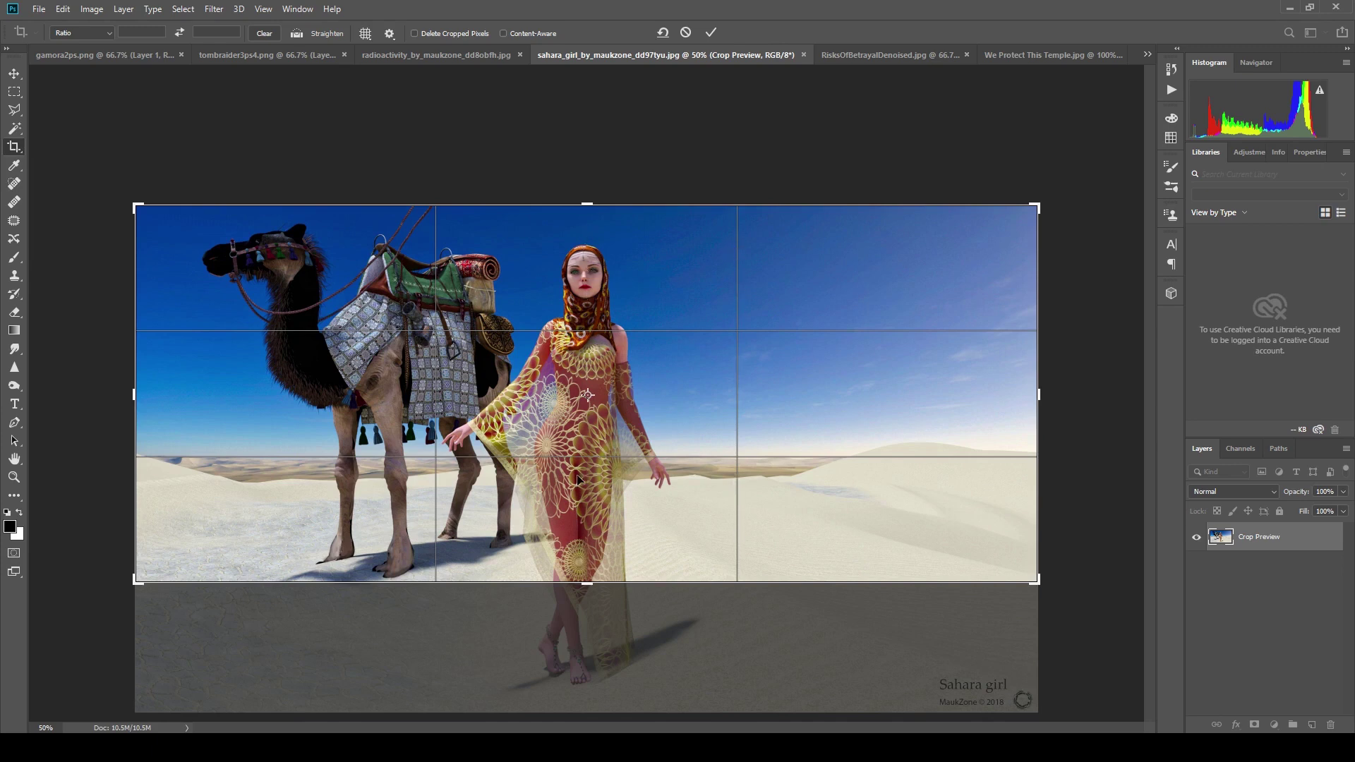
{"action": "left_click_drag", "start_coordinate": [1034, 397], "coordinate": [922, 397]}
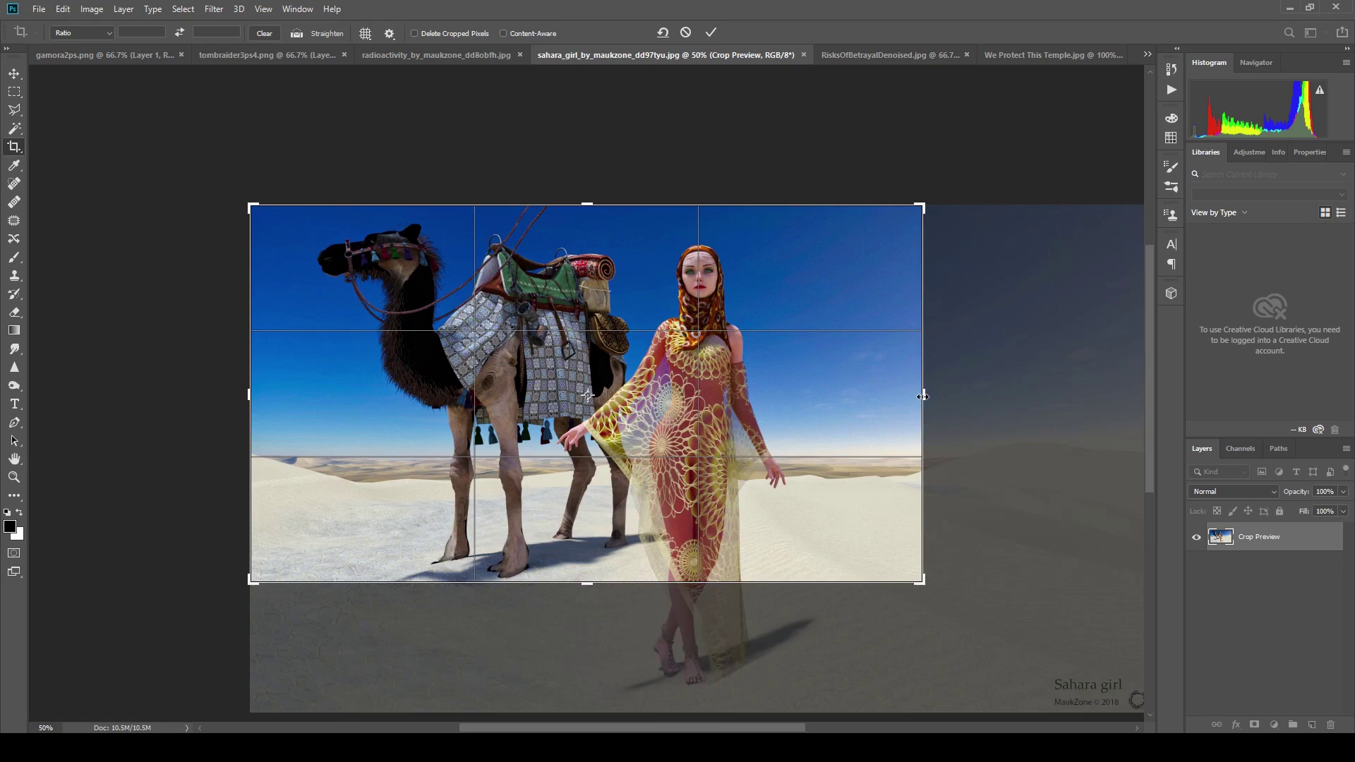
{"action": "left_click", "coordinate": [710, 32]}
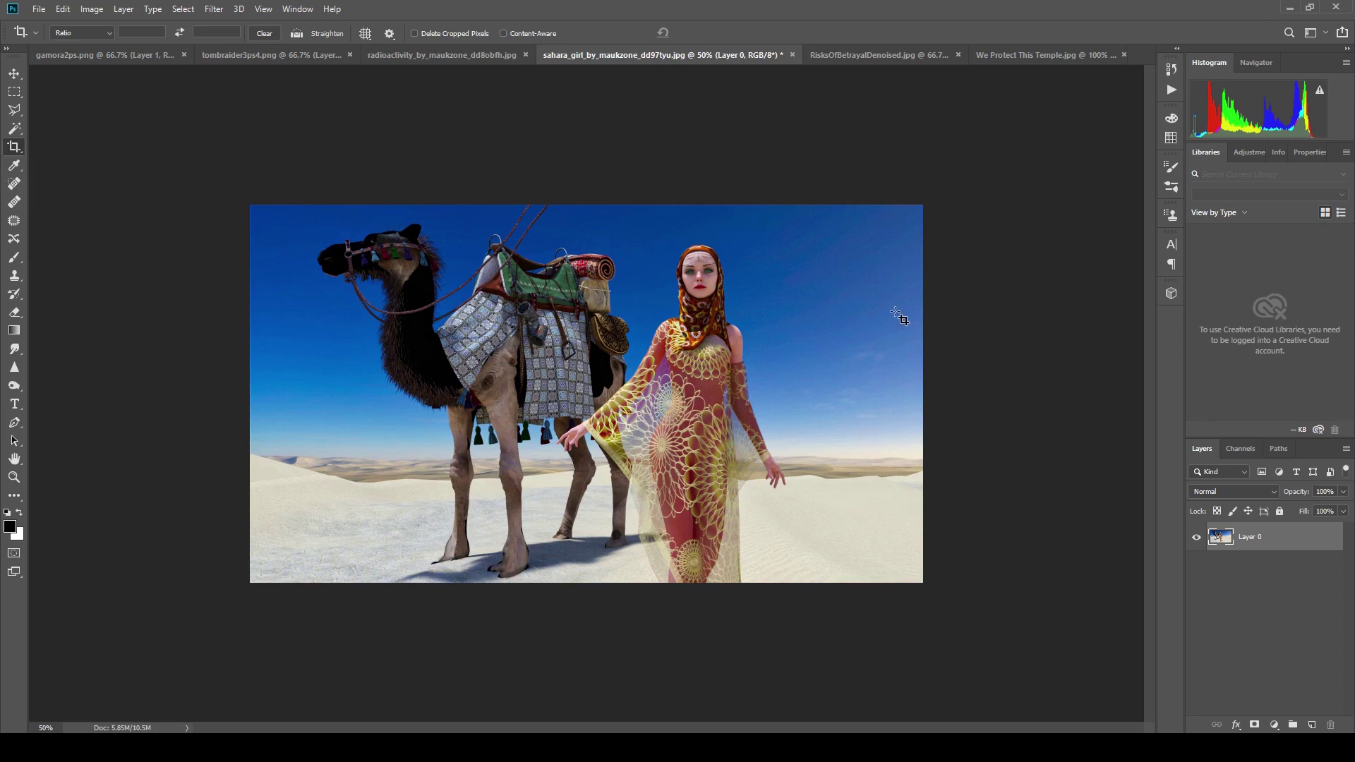
{"action": "left_click", "coordinate": [815, 260]}
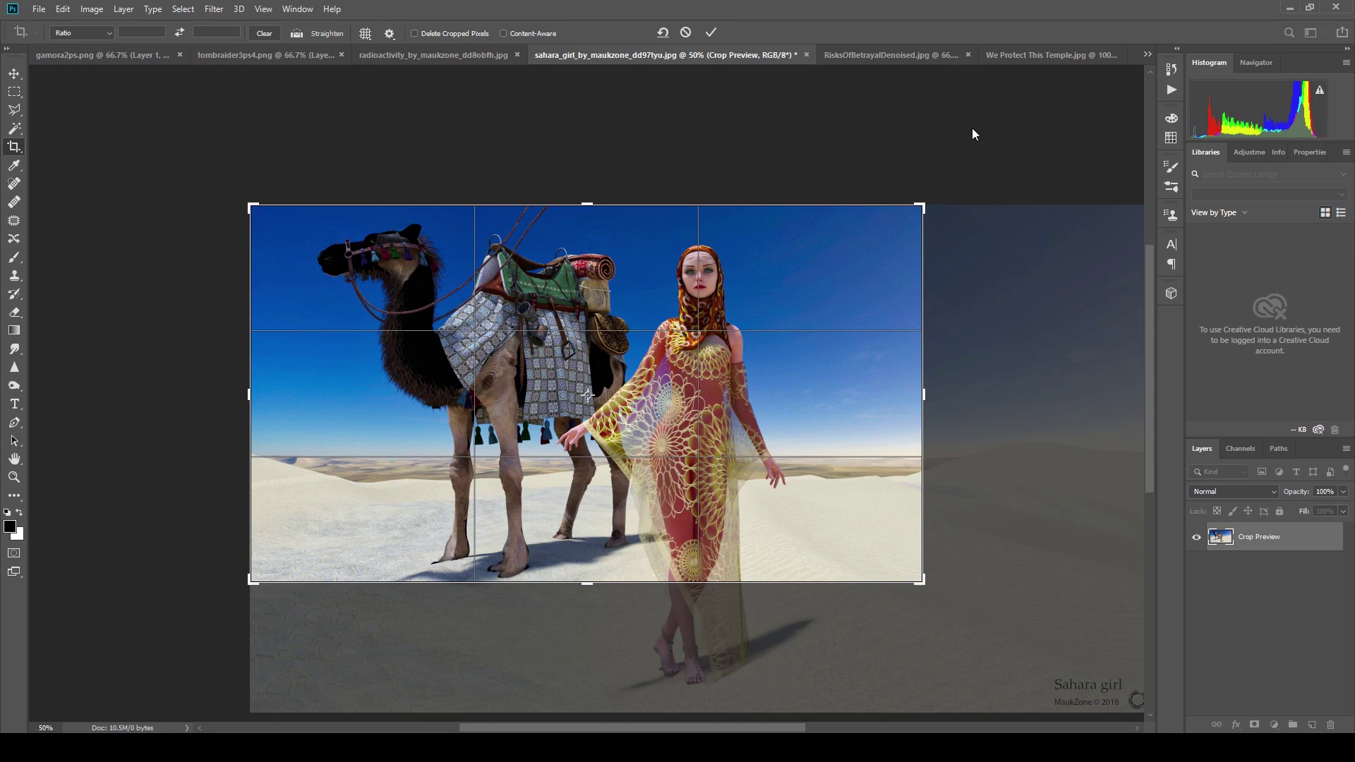
{"action": "left_click", "coordinate": [711, 33]}
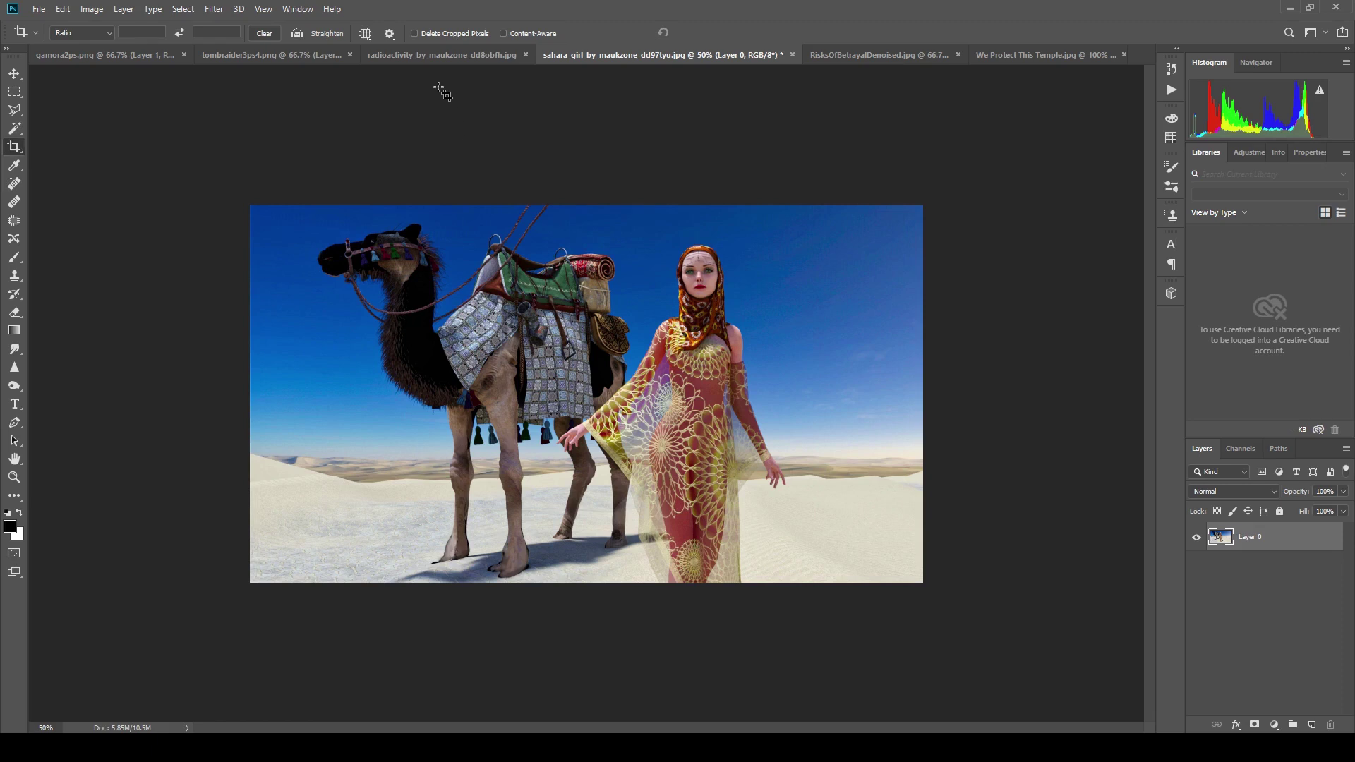
Step: Switch to the Radioactivity image and start a crop with the Rule of Thirds overlay
{"action": "left_click", "coordinate": [437, 56]}
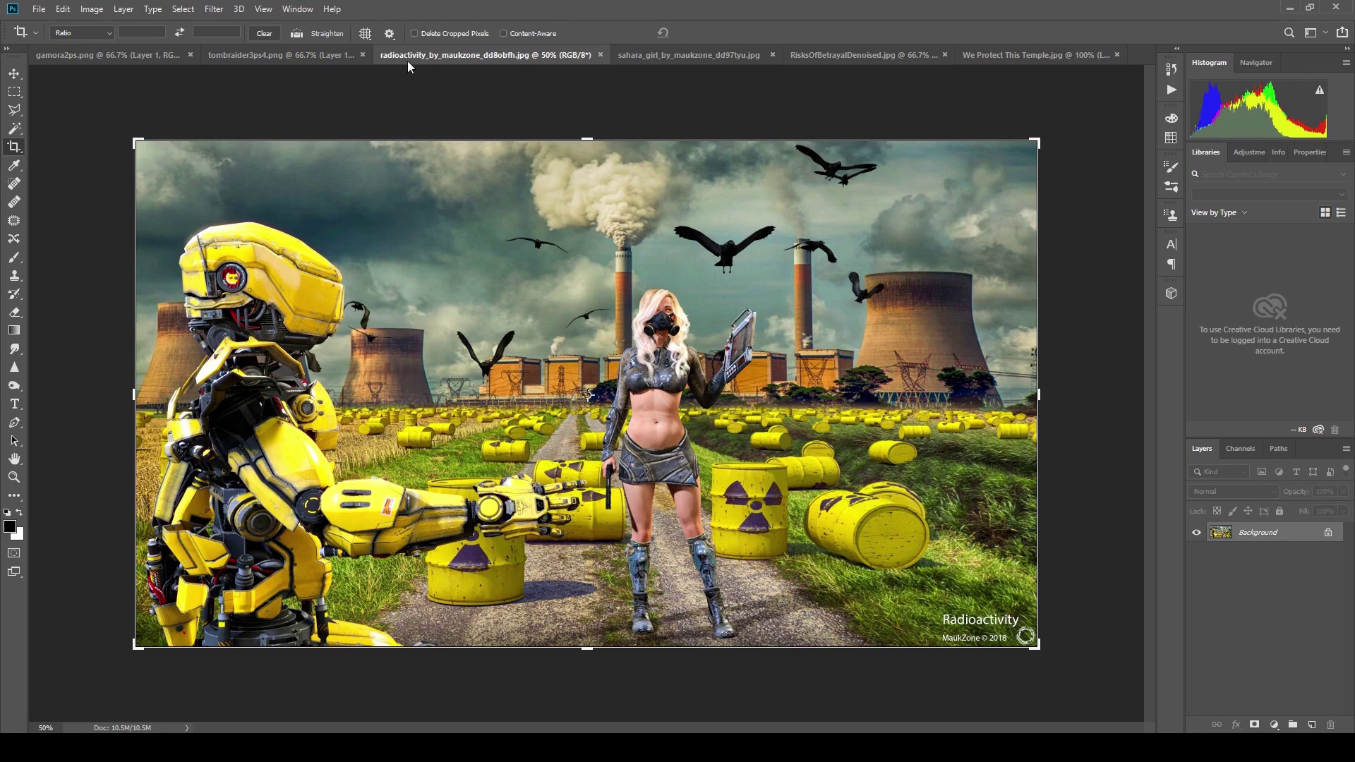
{"action": "left_click", "coordinate": [366, 33]}
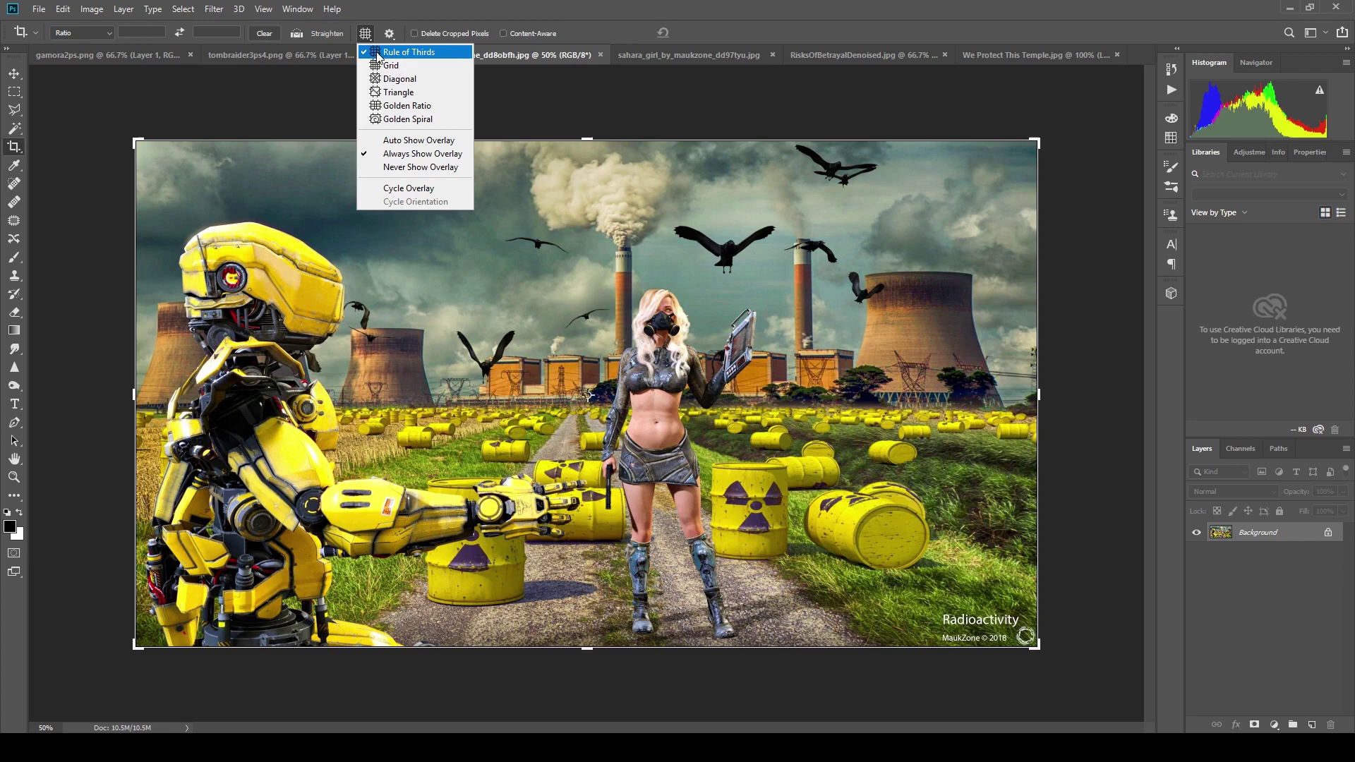
{"action": "left_click", "coordinate": [377, 53]}
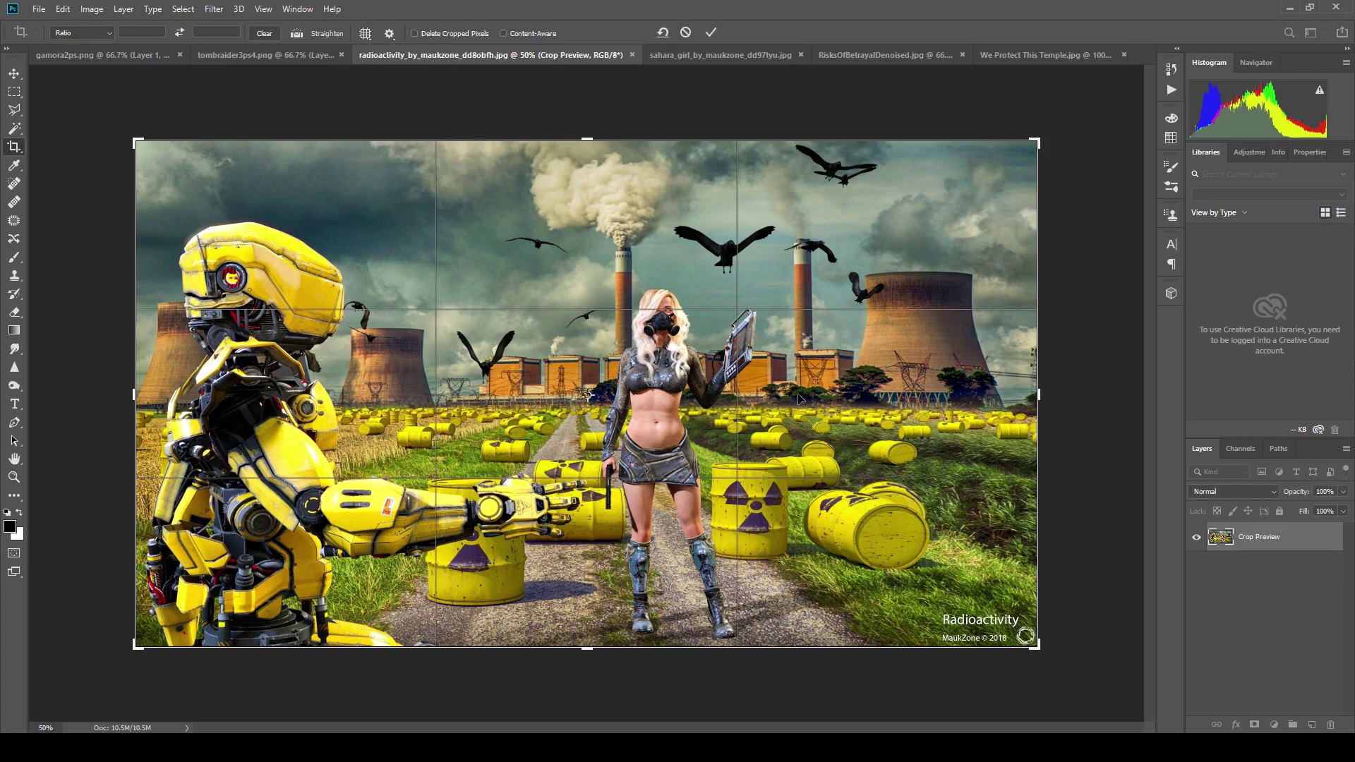
Step: Trim the bottom and right sides so the horizon and the woman fall on the third lines, and apply the crop
{"action": "left_click_drag", "start_coordinate": [587, 647], "coordinate": [587, 586]}
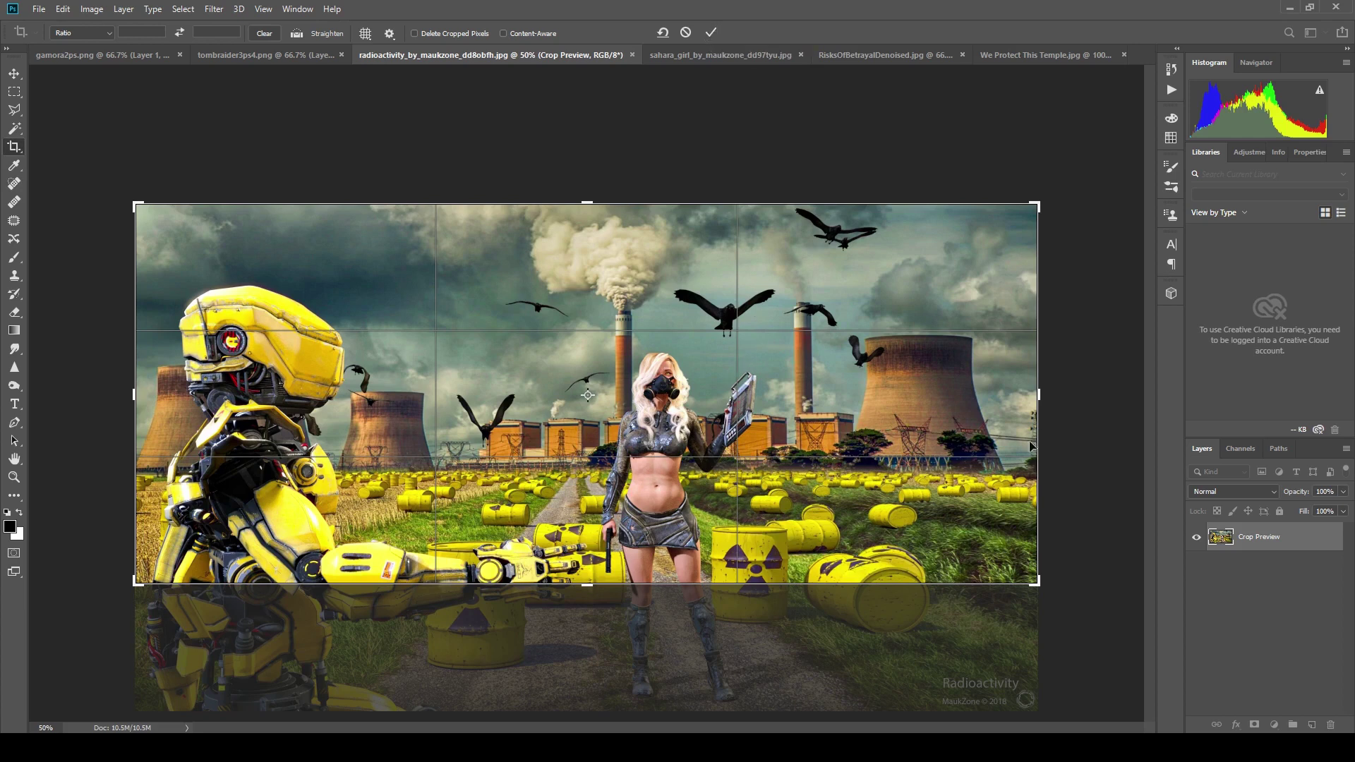
{"action": "left_click_drag", "start_coordinate": [1037, 394], "coordinate": [981, 408]}
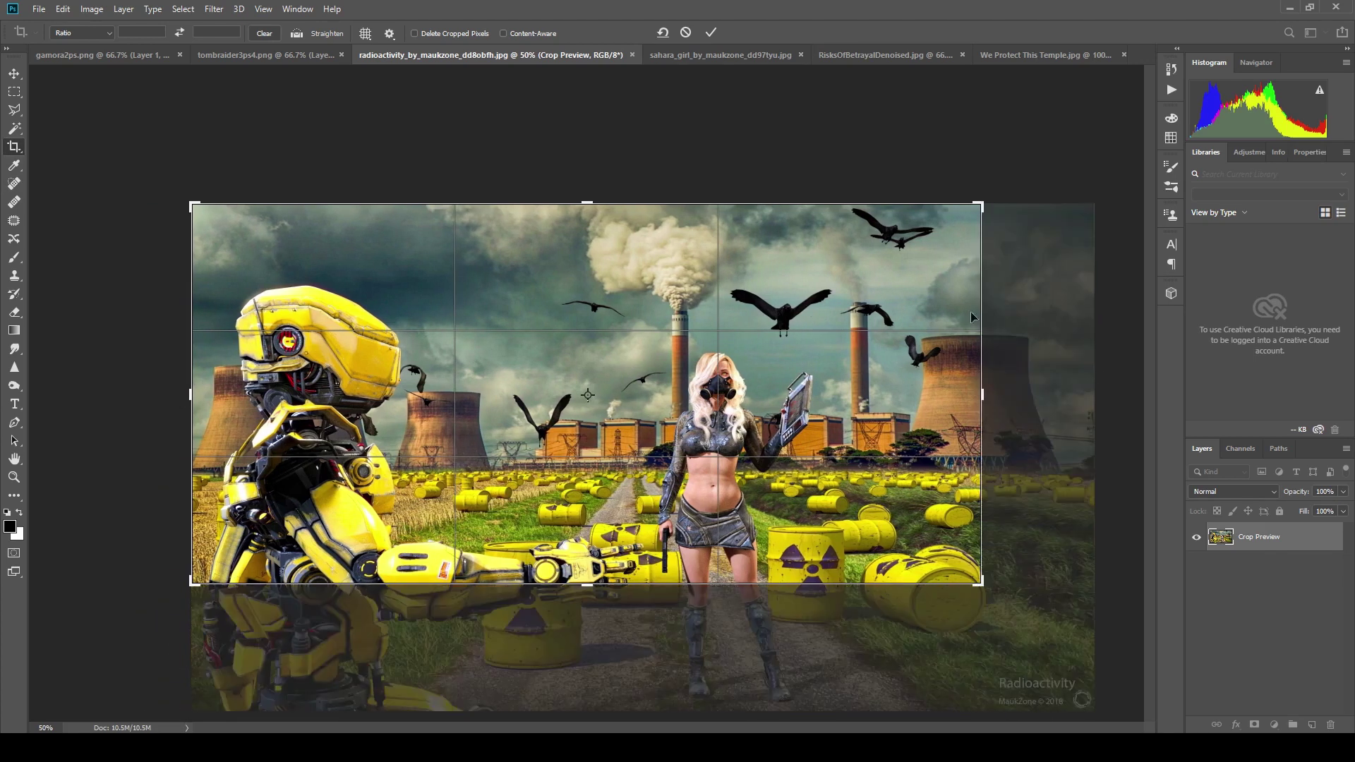
{"action": "left_click", "coordinate": [712, 32]}
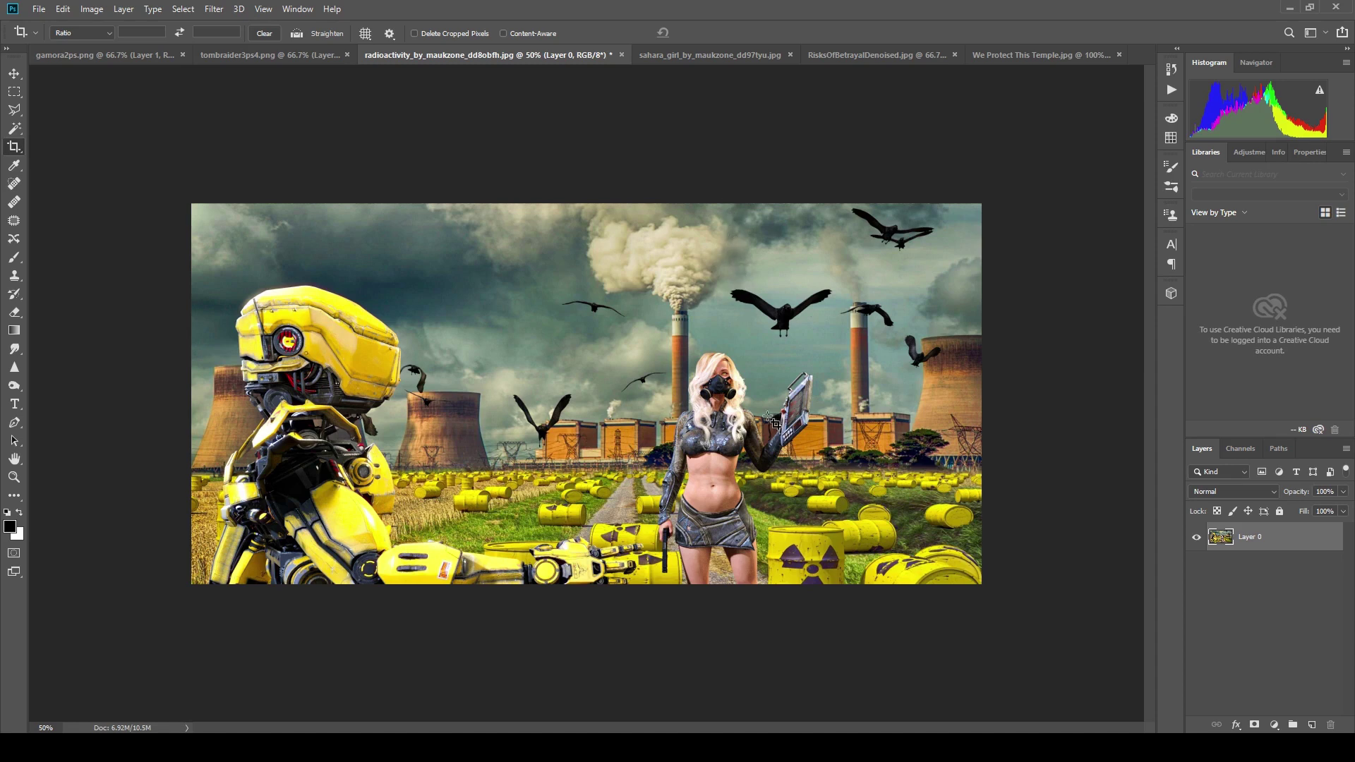
Step: Reopen the applied crop and extend its right and bottom edges back to the full frame, 1440 px high
{"action": "left_click", "coordinate": [685, 253]}
{"action": "left_click", "coordinate": [684, 32]}
{"action": "left_click", "coordinate": [674, 265]}
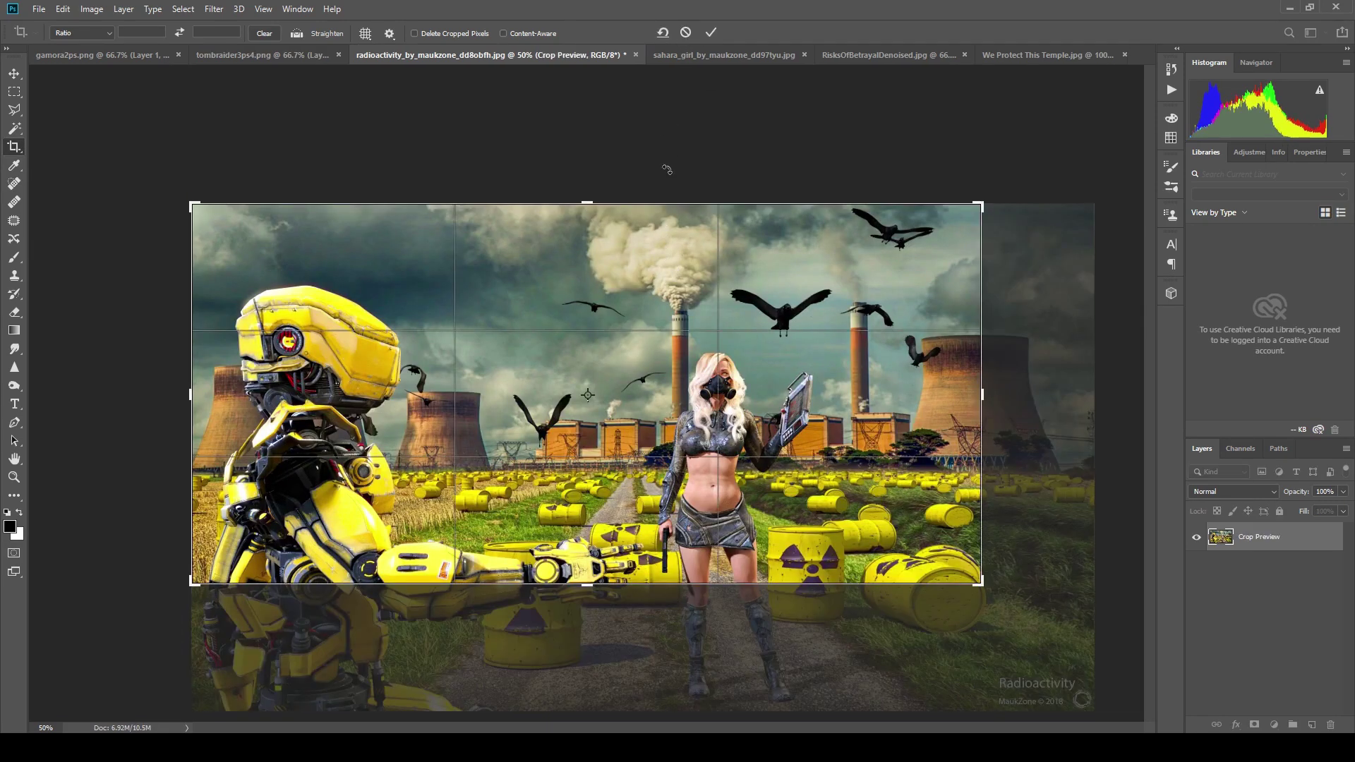
{"action": "left_click_drag", "start_coordinate": [983, 395], "coordinate": [1050, 393]}
{"action": "left_click_drag", "start_coordinate": [587, 584], "coordinate": [587, 711]}
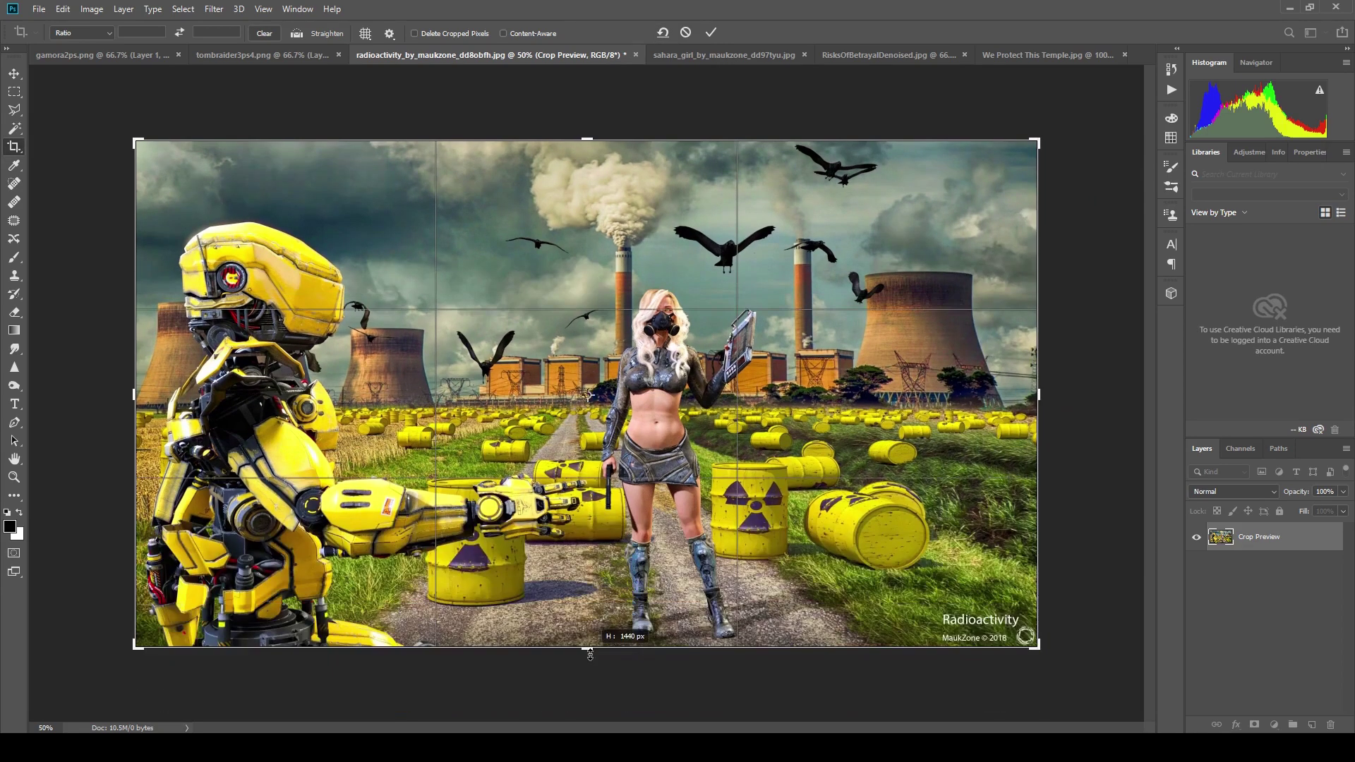
Step: Recrop the Radioactivity image with the Golden Spiral overlay, trimming the right side and top so the spiral centres on the woman's head
{"action": "left_click", "coordinate": [365, 33]}
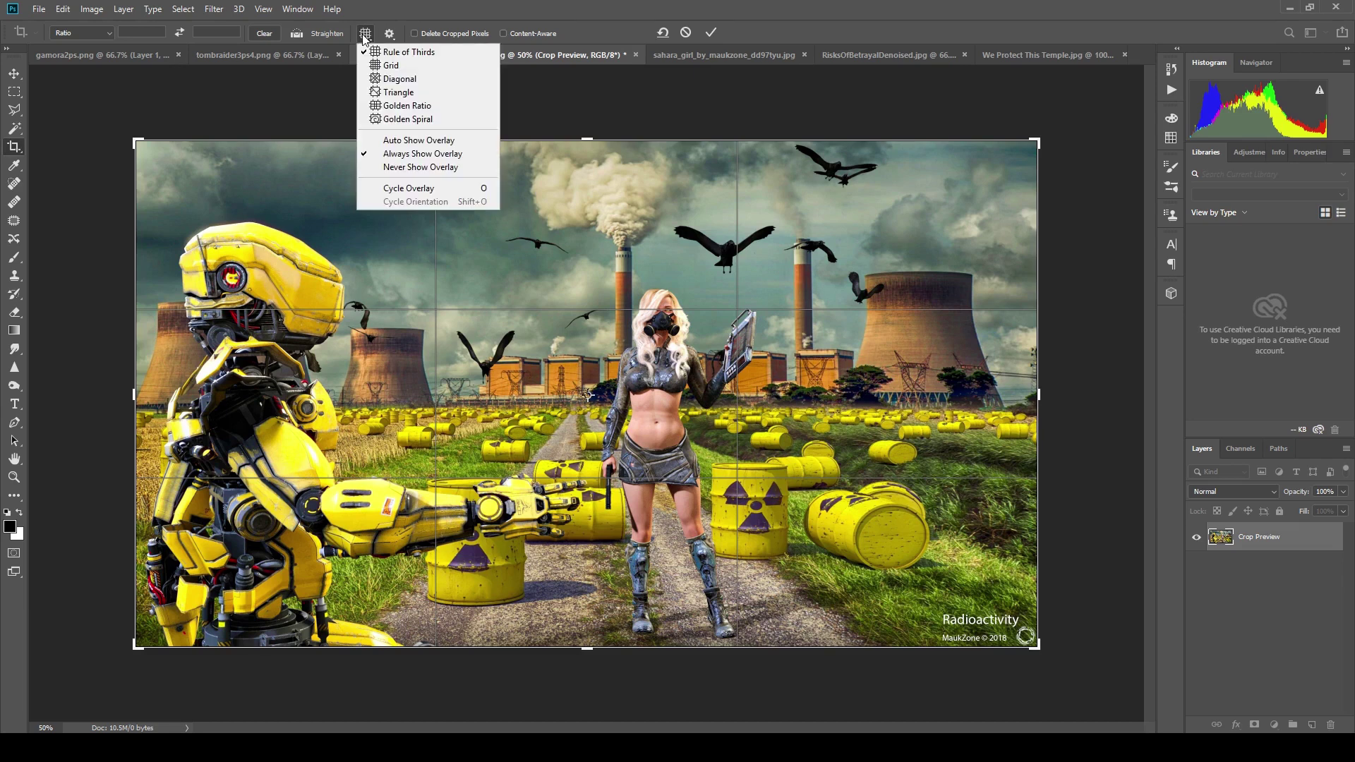
{"action": "left_click", "coordinate": [407, 120]}
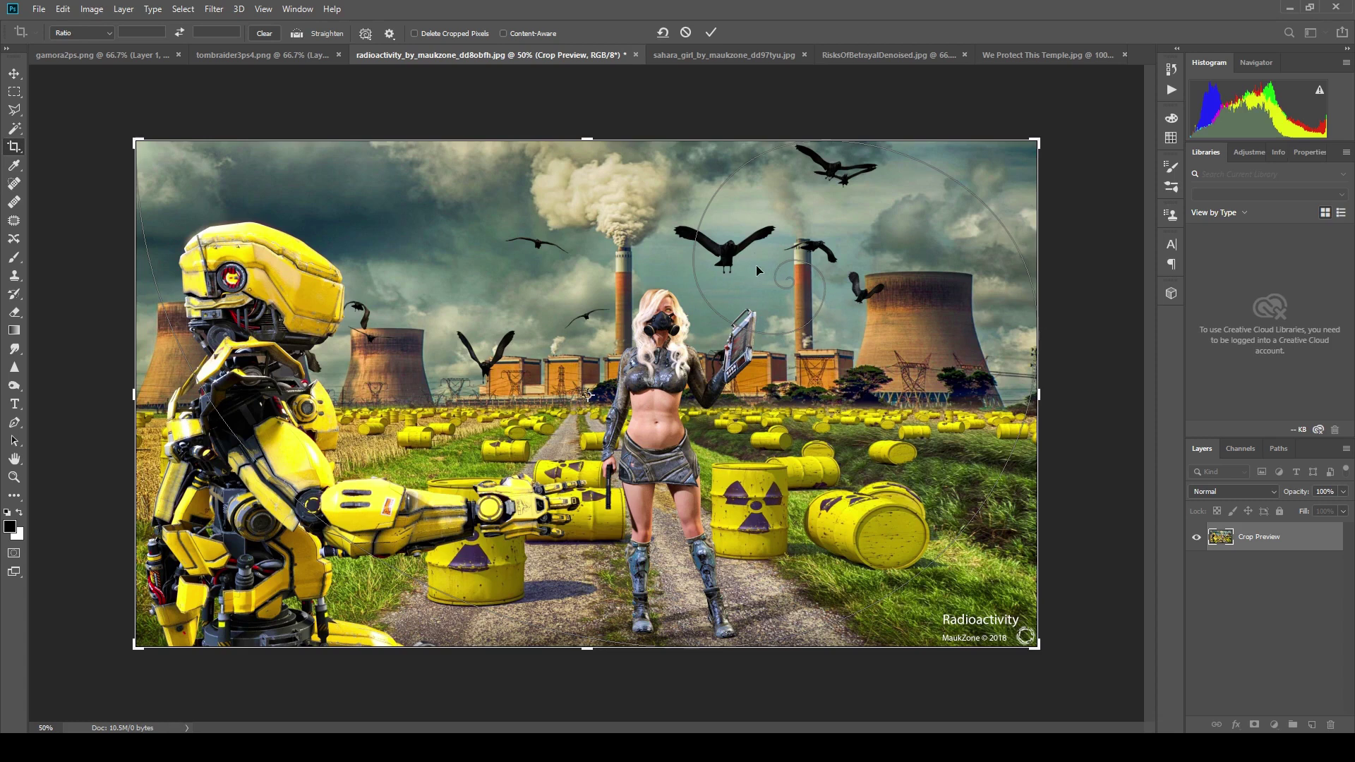
{"action": "left_click_drag", "start_coordinate": [1037, 392], "coordinate": [953, 390]}
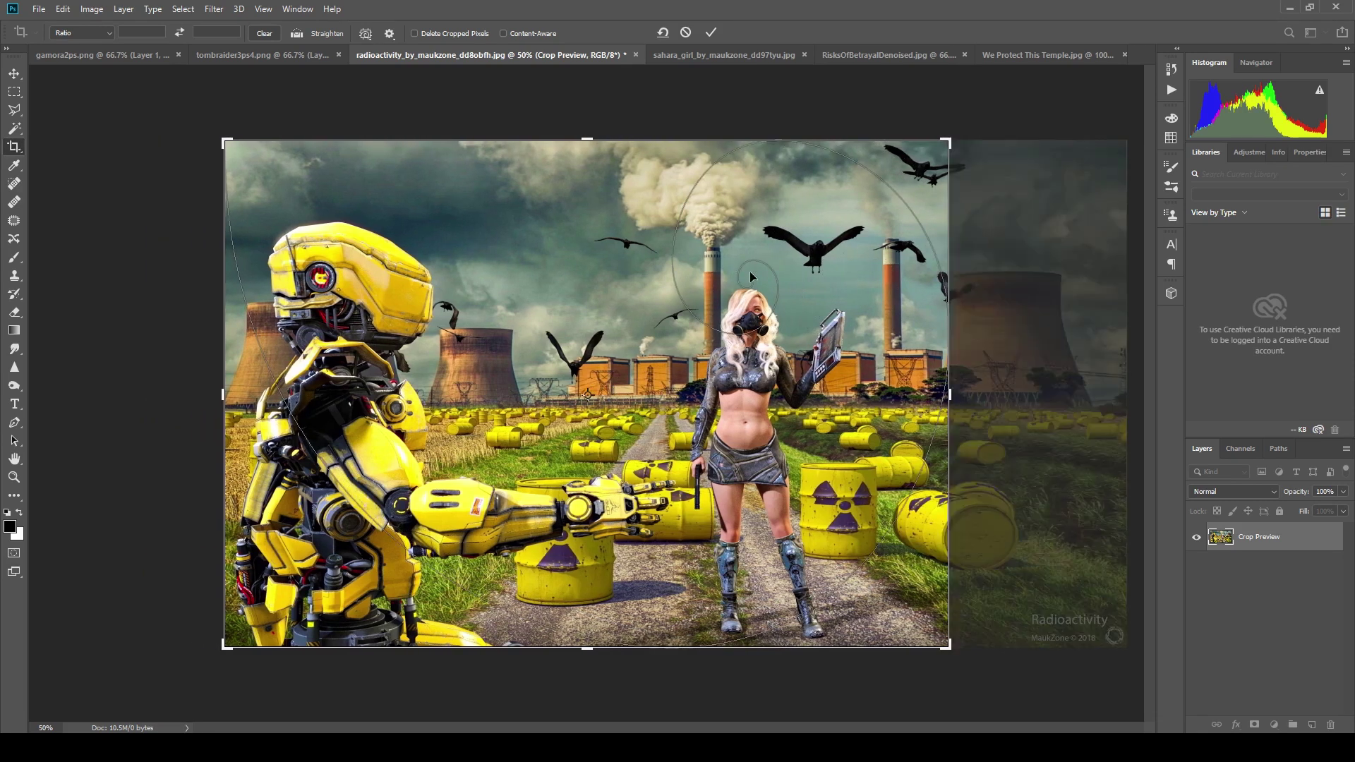
{"action": "left_click_drag", "start_coordinate": [587, 139], "coordinate": [590, 169]}
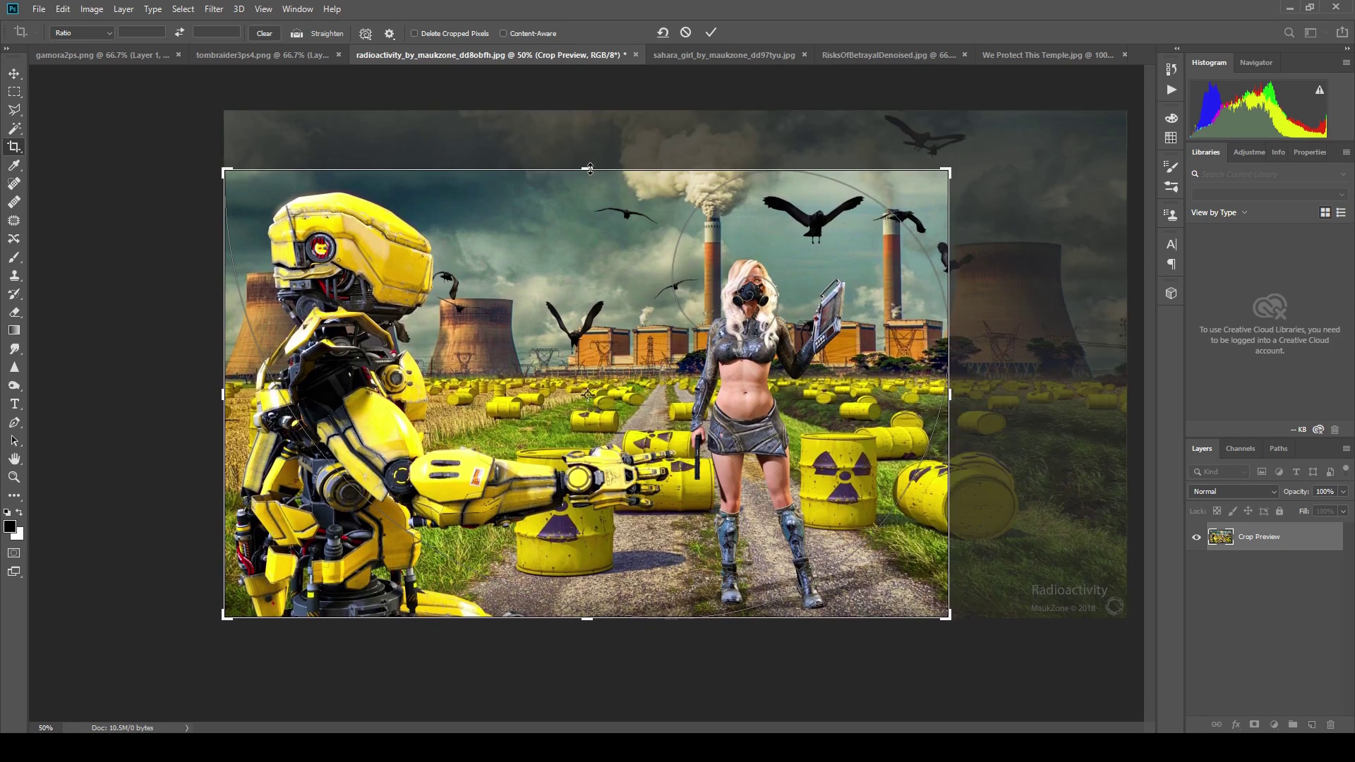
{"action": "left_click", "coordinate": [713, 32]}
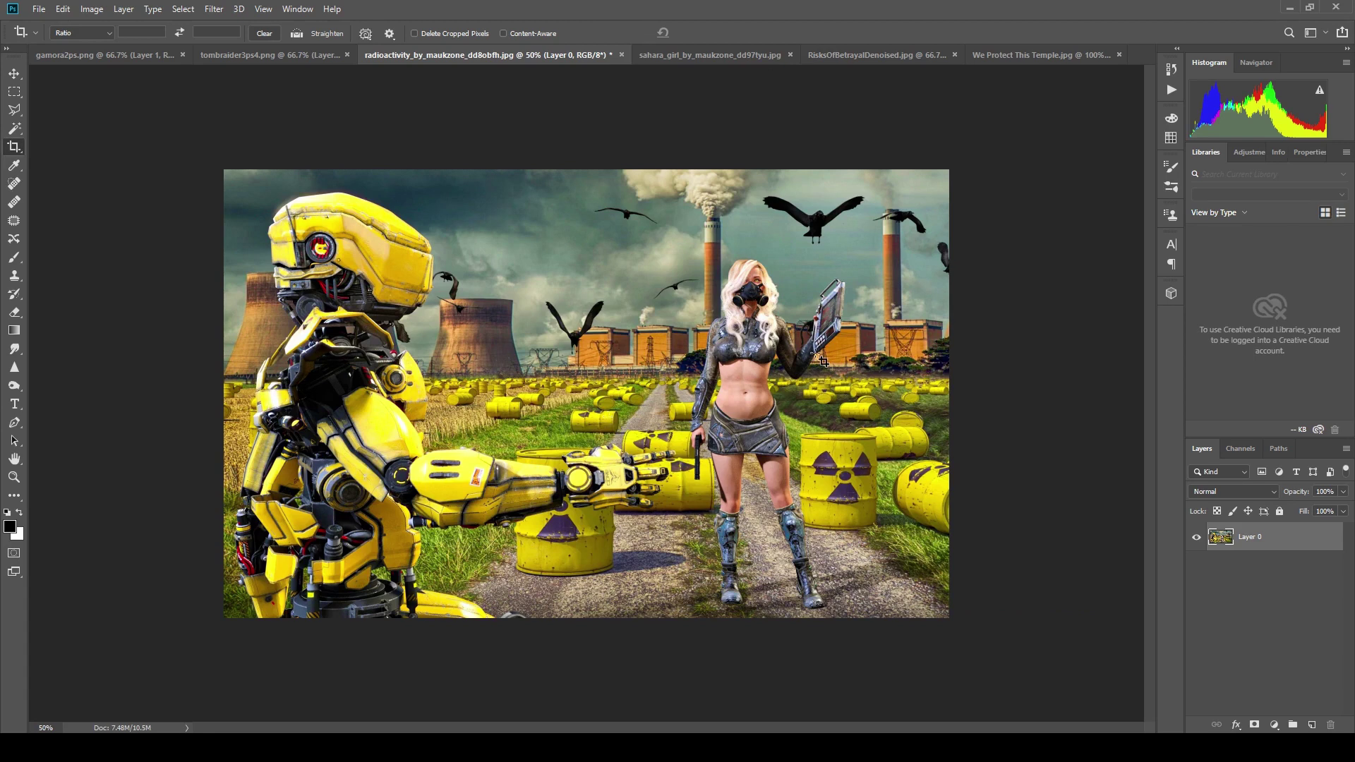
{"action": "left_click", "coordinate": [917, 292]}
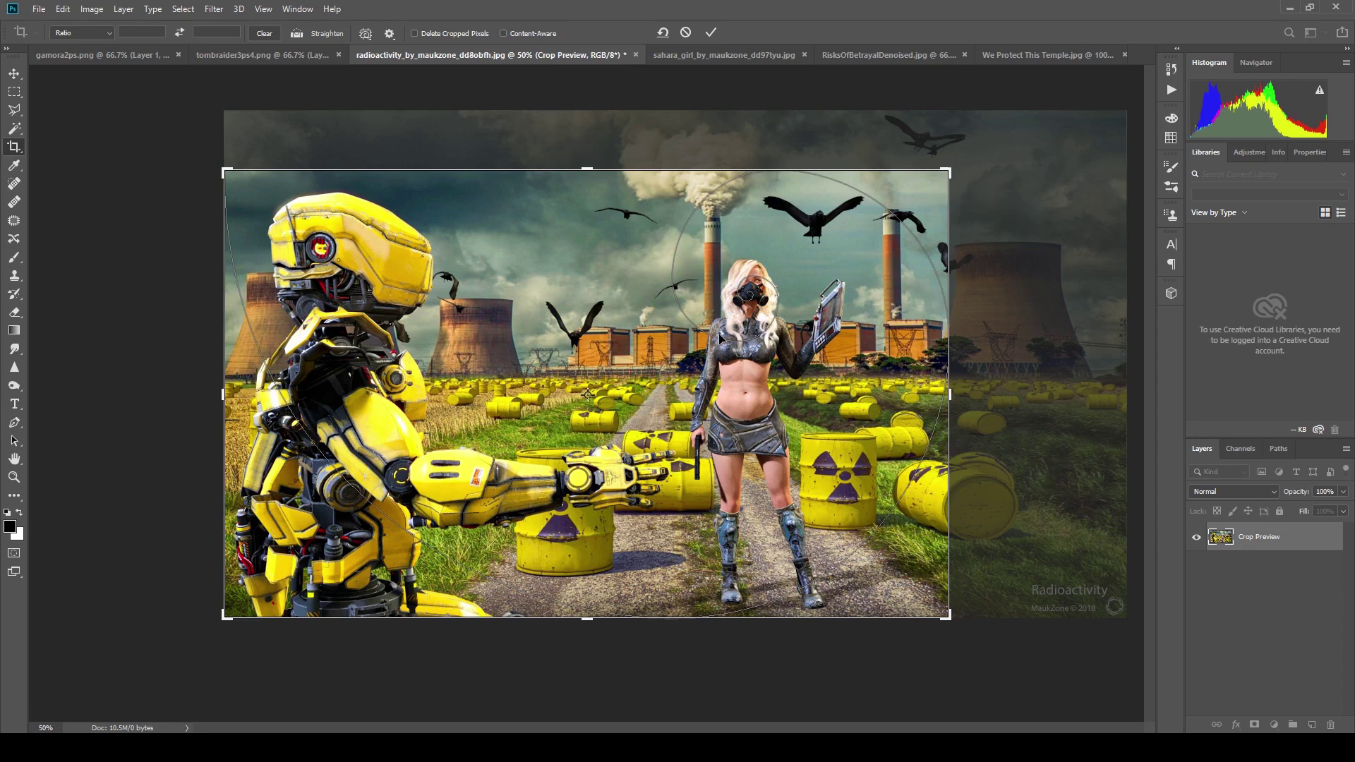
{"action": "left_click", "coordinate": [711, 33]}
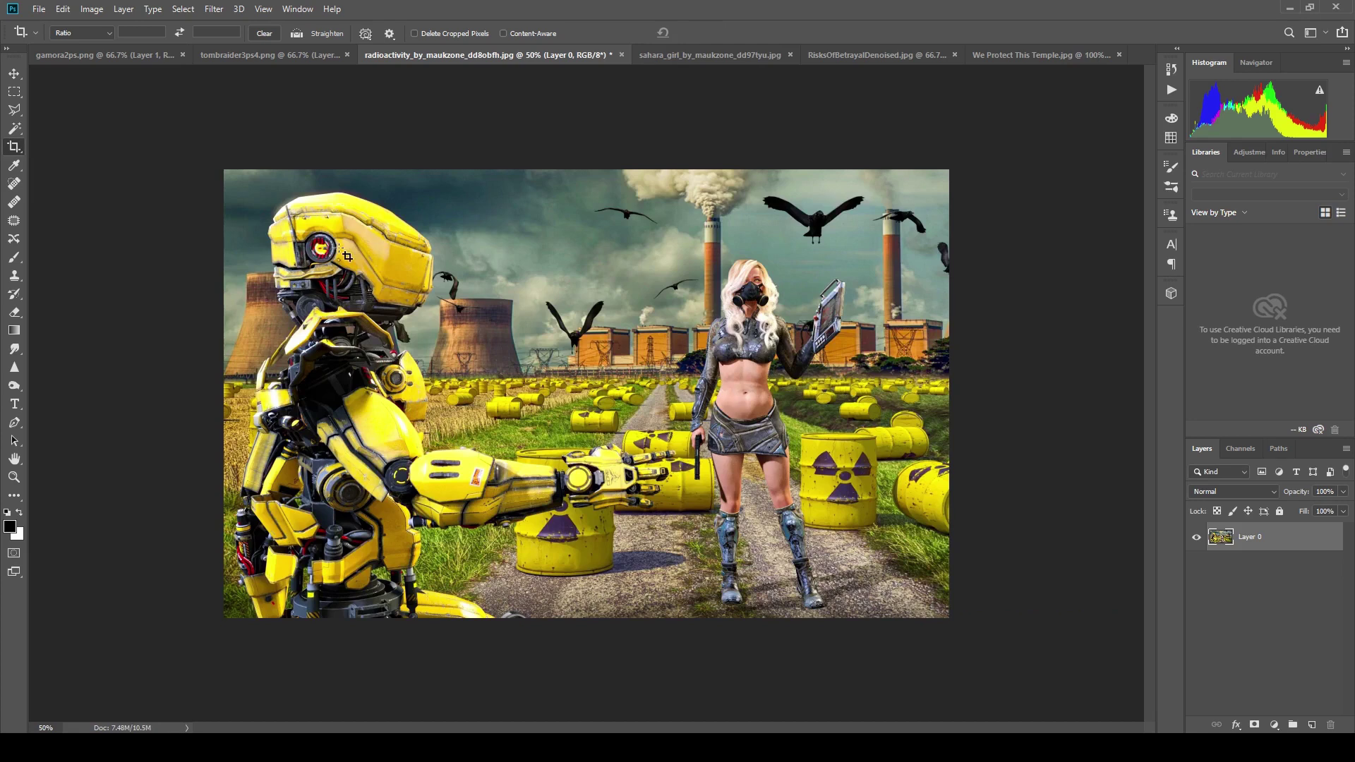
Step: Crop the left and bottom of tombraider3ps4.png with the Rule of Thirds overlay, placing the woman's face on the upper-left intersection
{"action": "left_click", "coordinate": [255, 61]}
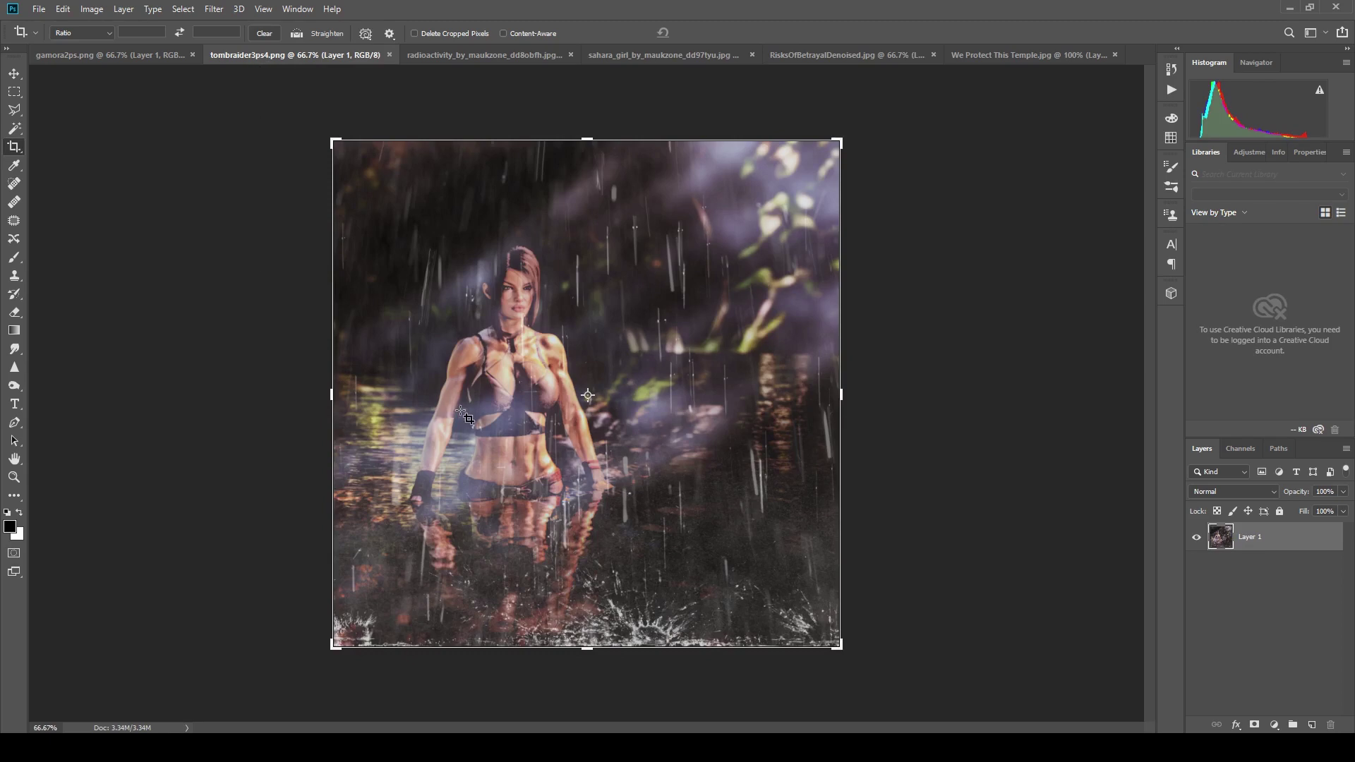
{"action": "left_click", "coordinate": [365, 34]}
{"action": "left_click", "coordinate": [398, 52]}
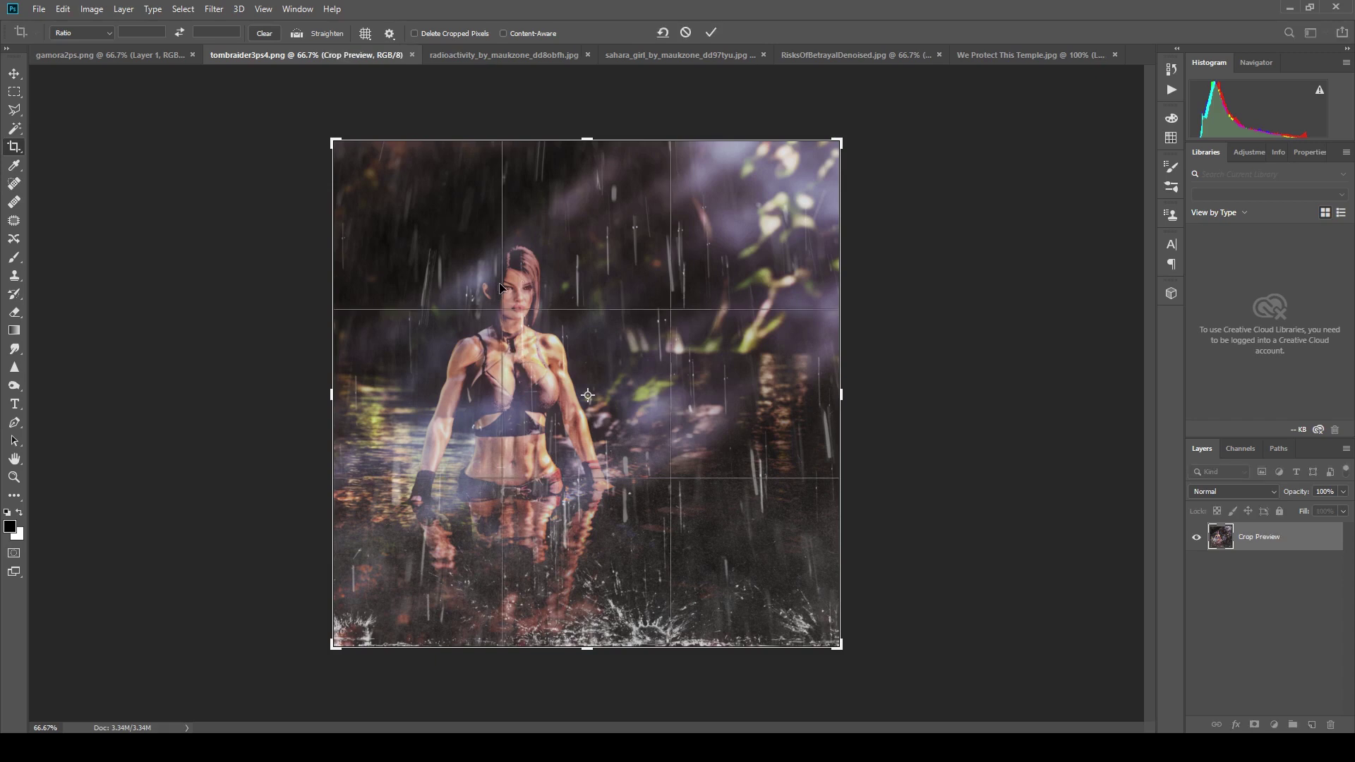
{"action": "left_click_drag", "start_coordinate": [330, 393], "coordinate": [343, 393]}
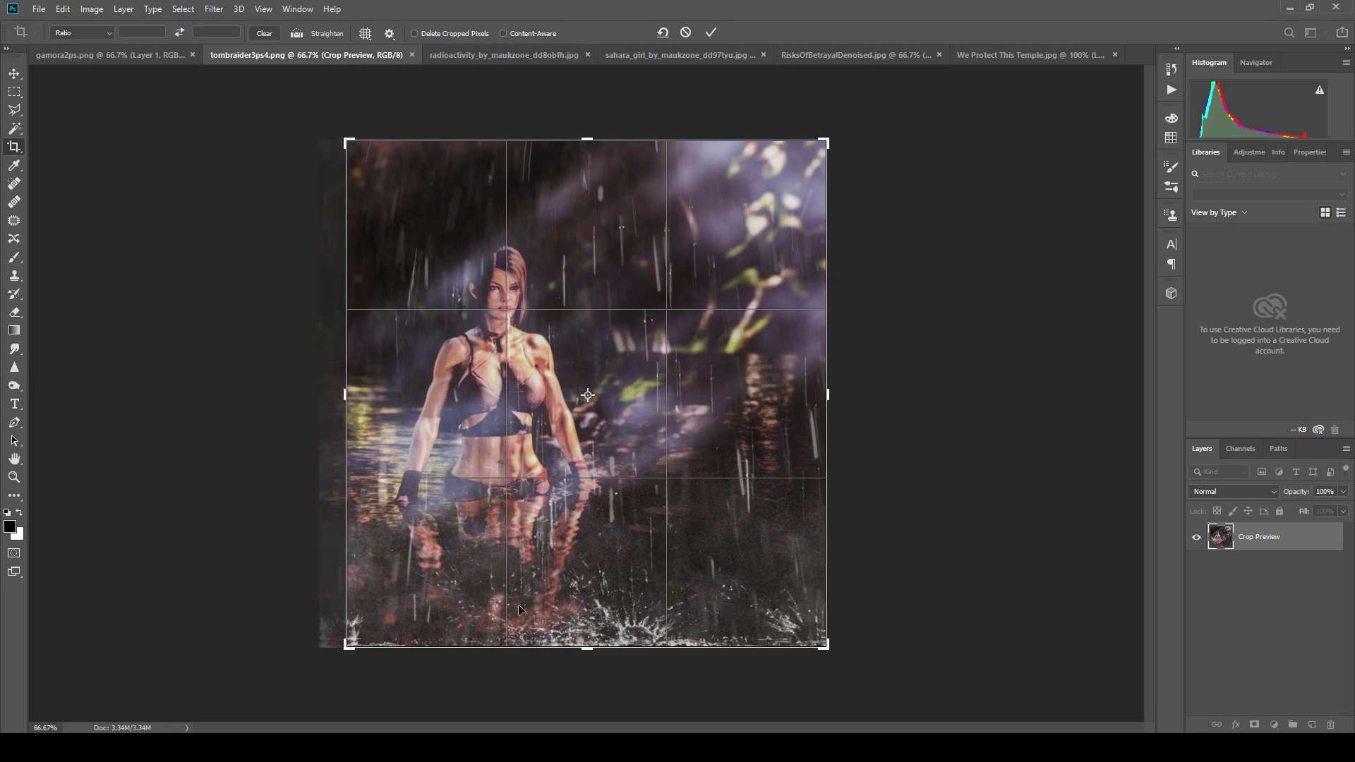
{"action": "left_click_drag", "start_coordinate": [585, 647], "coordinate": [585, 614]}
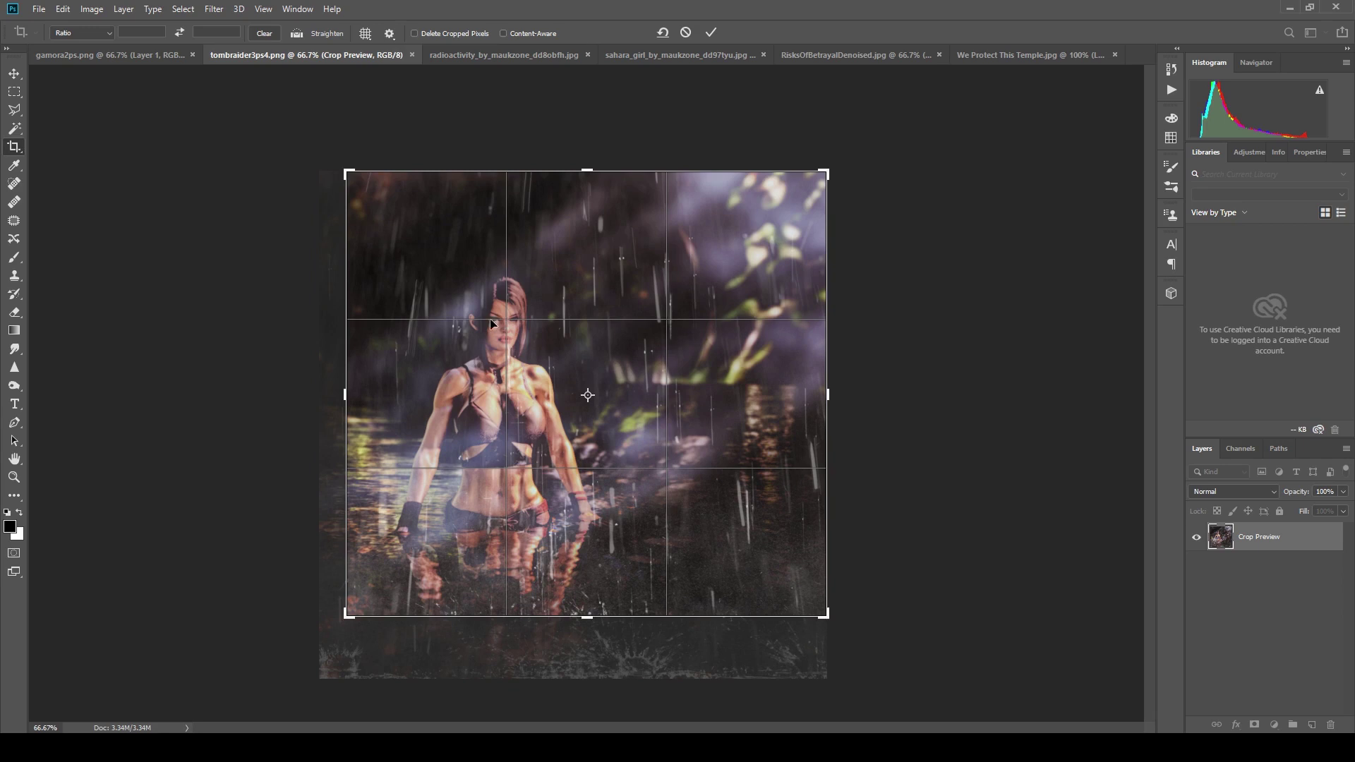
{"action": "left_click", "coordinate": [710, 32]}
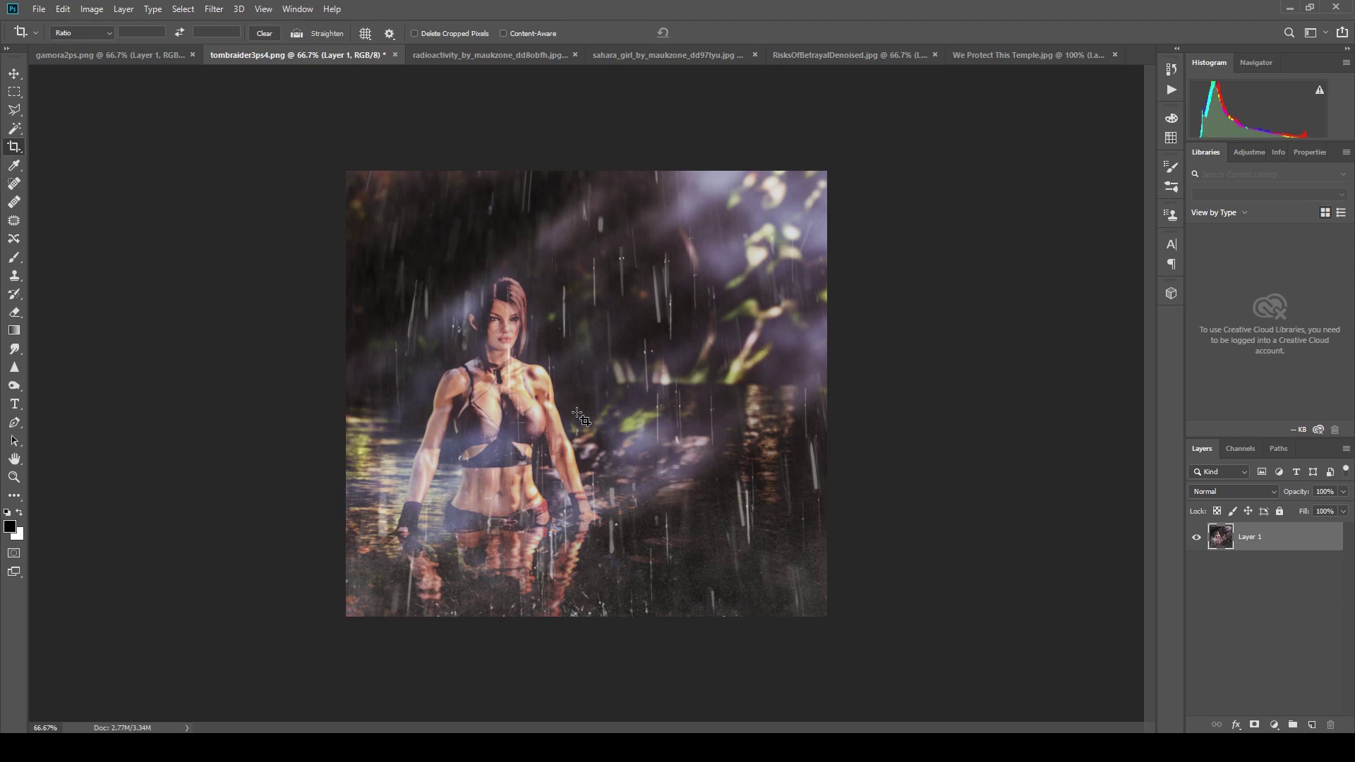
Step: Reopen the applied crop, extend its left and bottom edges back to the full frame, and set the overlay to Golden Spiral
{"action": "left_click", "coordinate": [346, 394]}
{"action": "left_click_drag", "start_coordinate": [346, 394], "coordinate": [329, 394]}
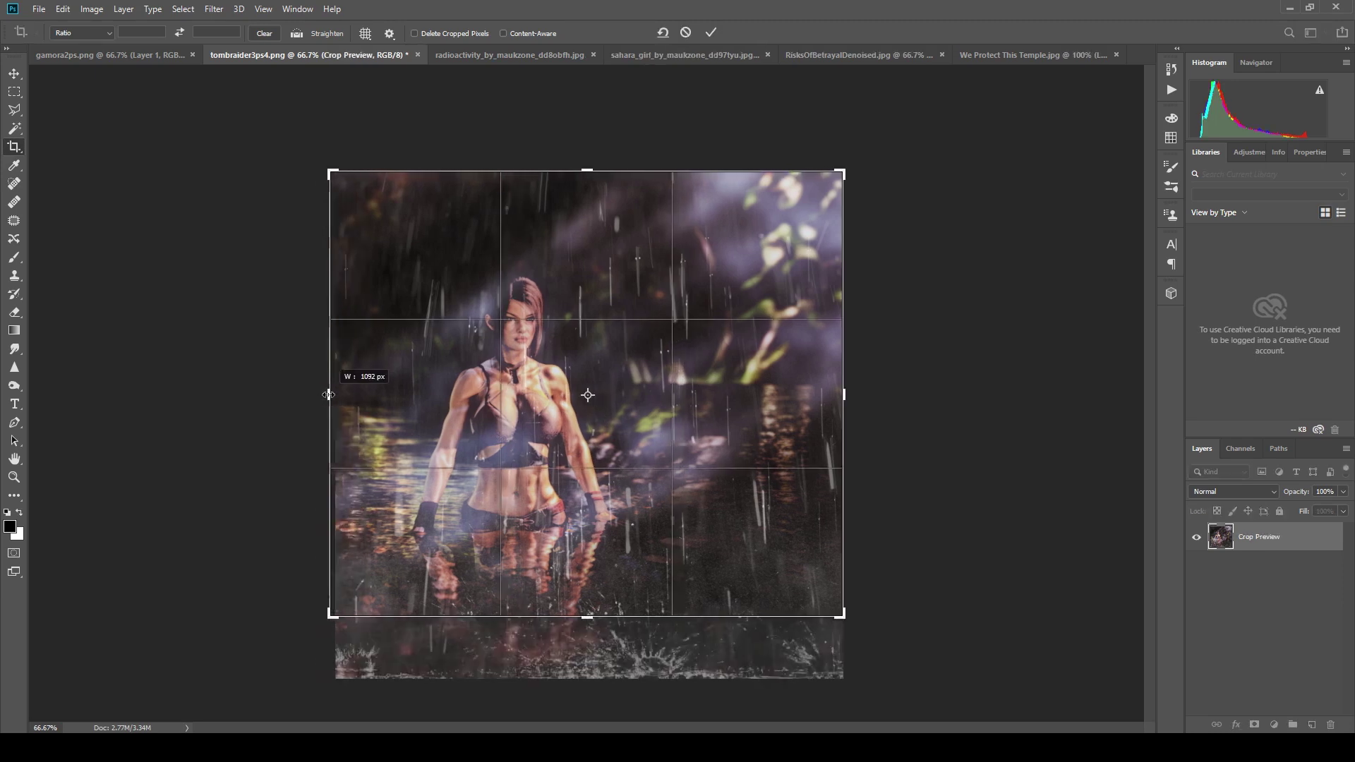
{"action": "left_click_drag", "start_coordinate": [586, 617], "coordinate": [585, 662]}
{"action": "left_click", "coordinate": [365, 33]}
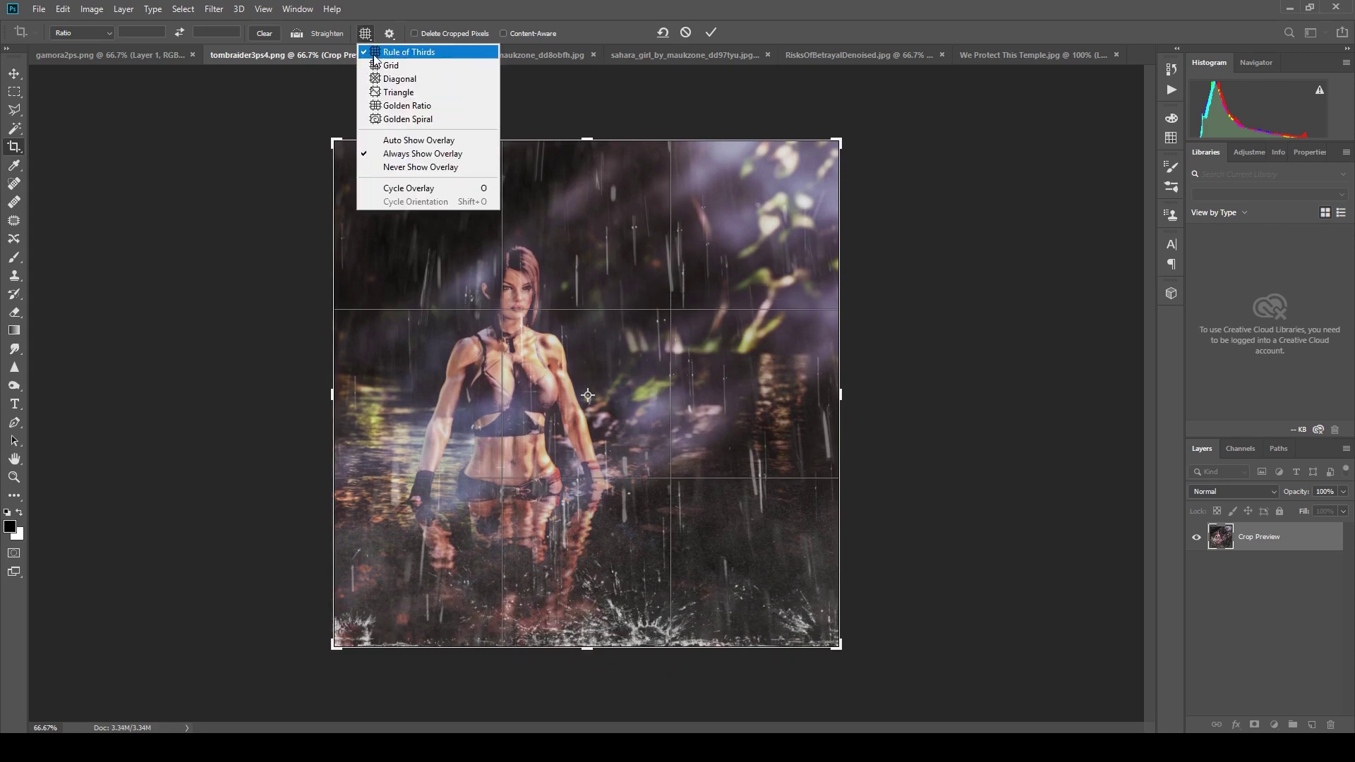
{"action": "left_click", "coordinate": [395, 118]}
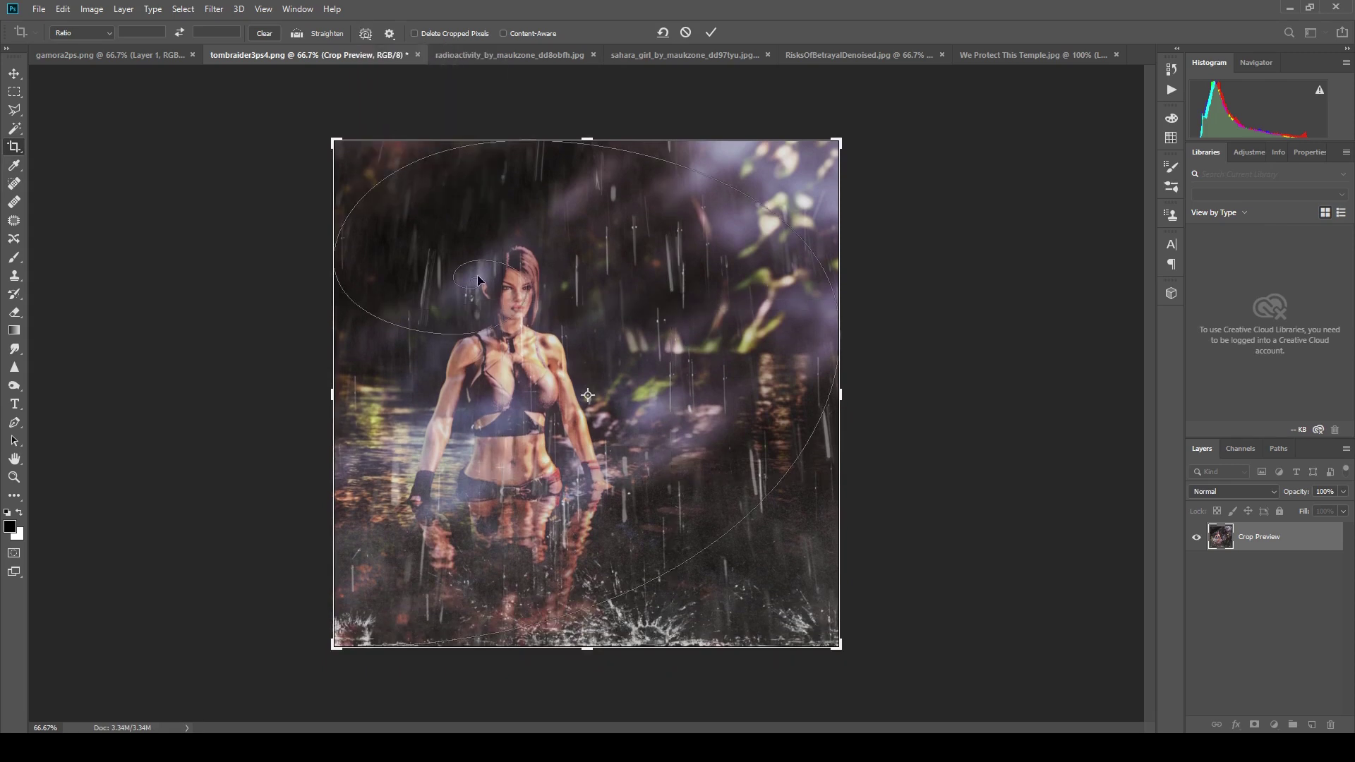
Step: Trim the left side and top so the spiral's centre falls on the woman's face, and apply the crop
{"action": "left_click_drag", "start_coordinate": [340, 393], "coordinate": [363, 393]}
{"action": "left_click_drag", "start_coordinate": [588, 140], "coordinate": [588, 163]}
{"action": "left_click_drag", "start_coordinate": [361, 395], "coordinate": [372, 394]}
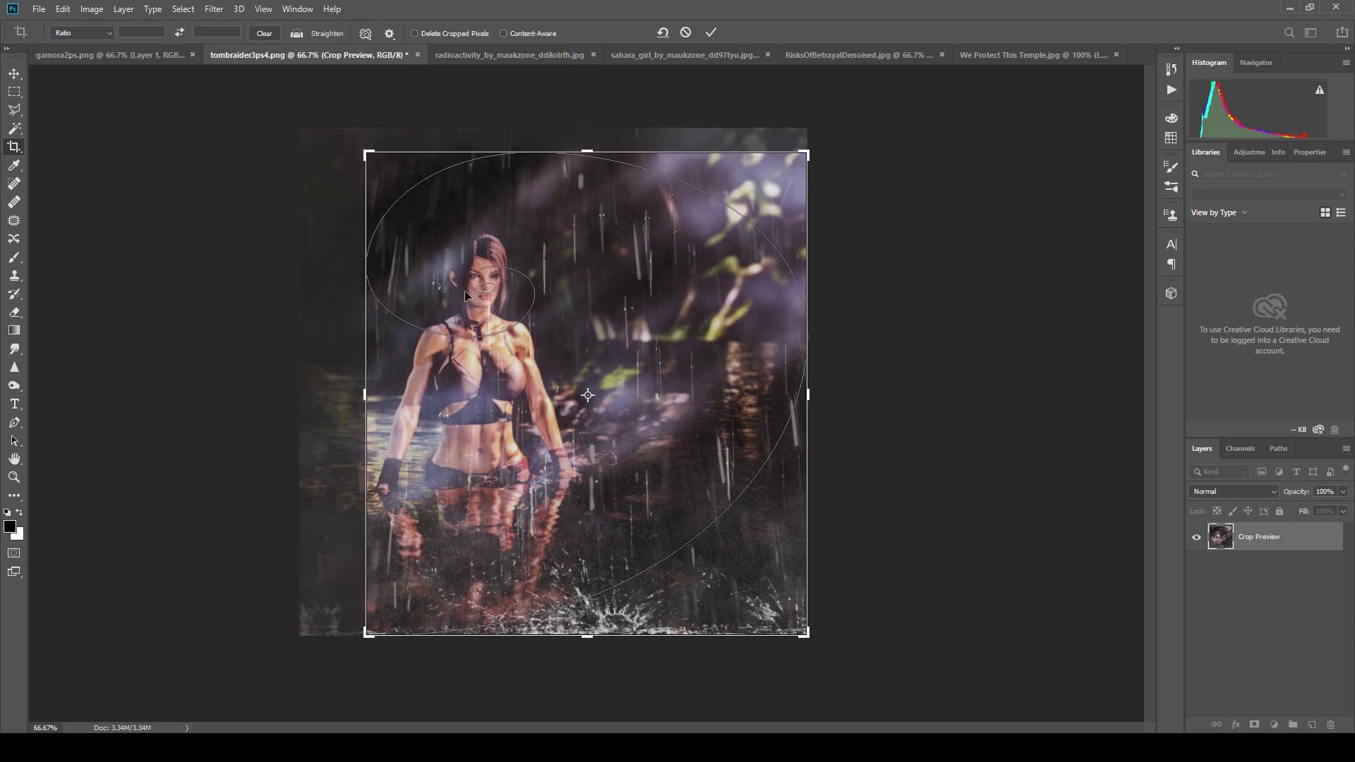
{"action": "left_click", "coordinate": [711, 32]}
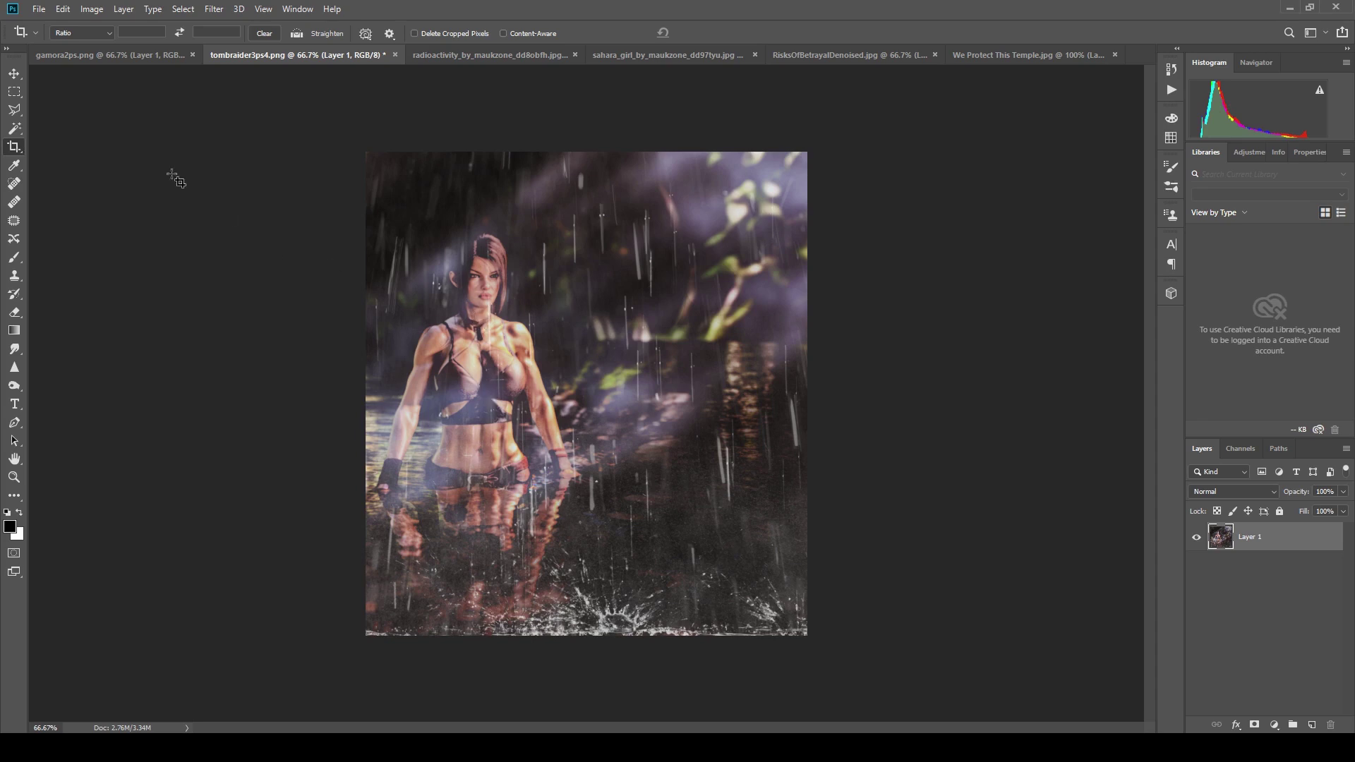
Step: Switch to gamora2ps.png and start a crop with the Rule of Thirds overlay
{"action": "left_click", "coordinate": [117, 62]}
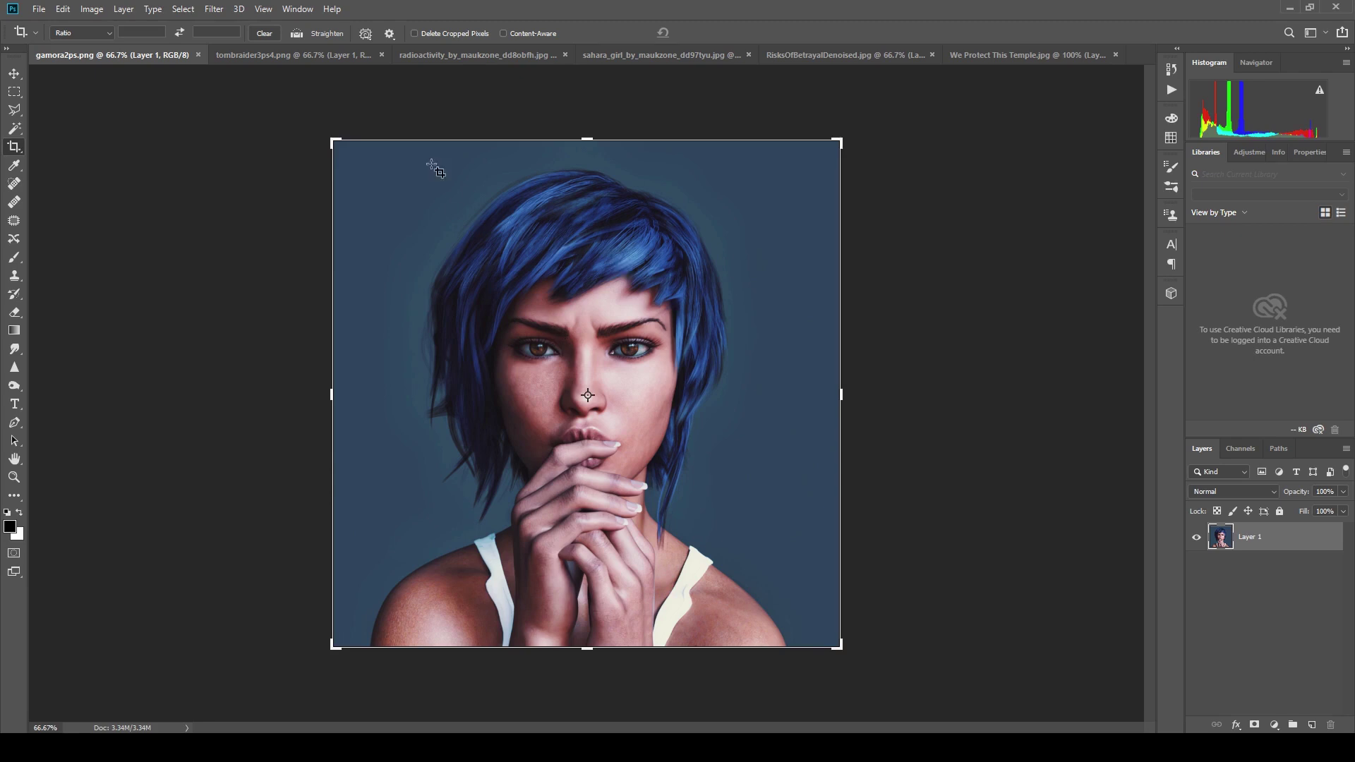
{"action": "left_click", "coordinate": [365, 33]}
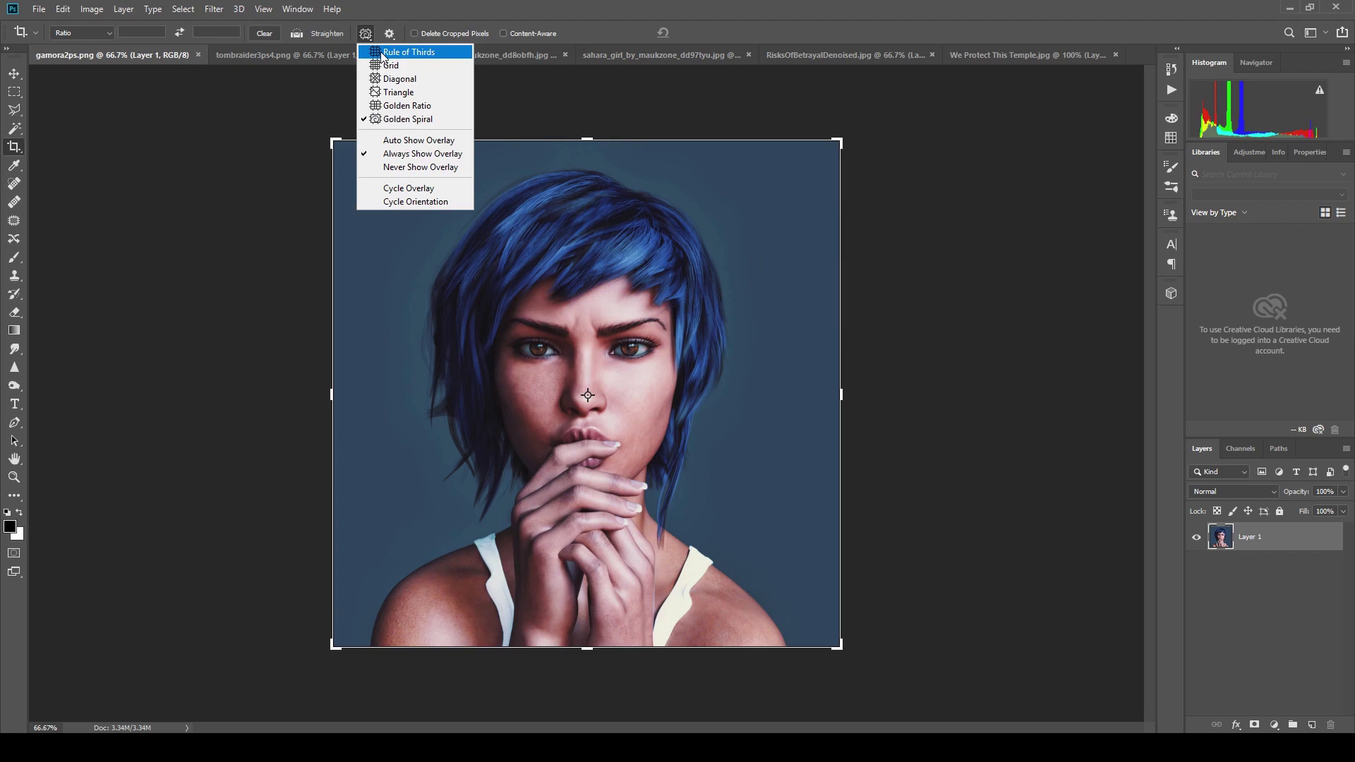
{"action": "left_click", "coordinate": [380, 53]}
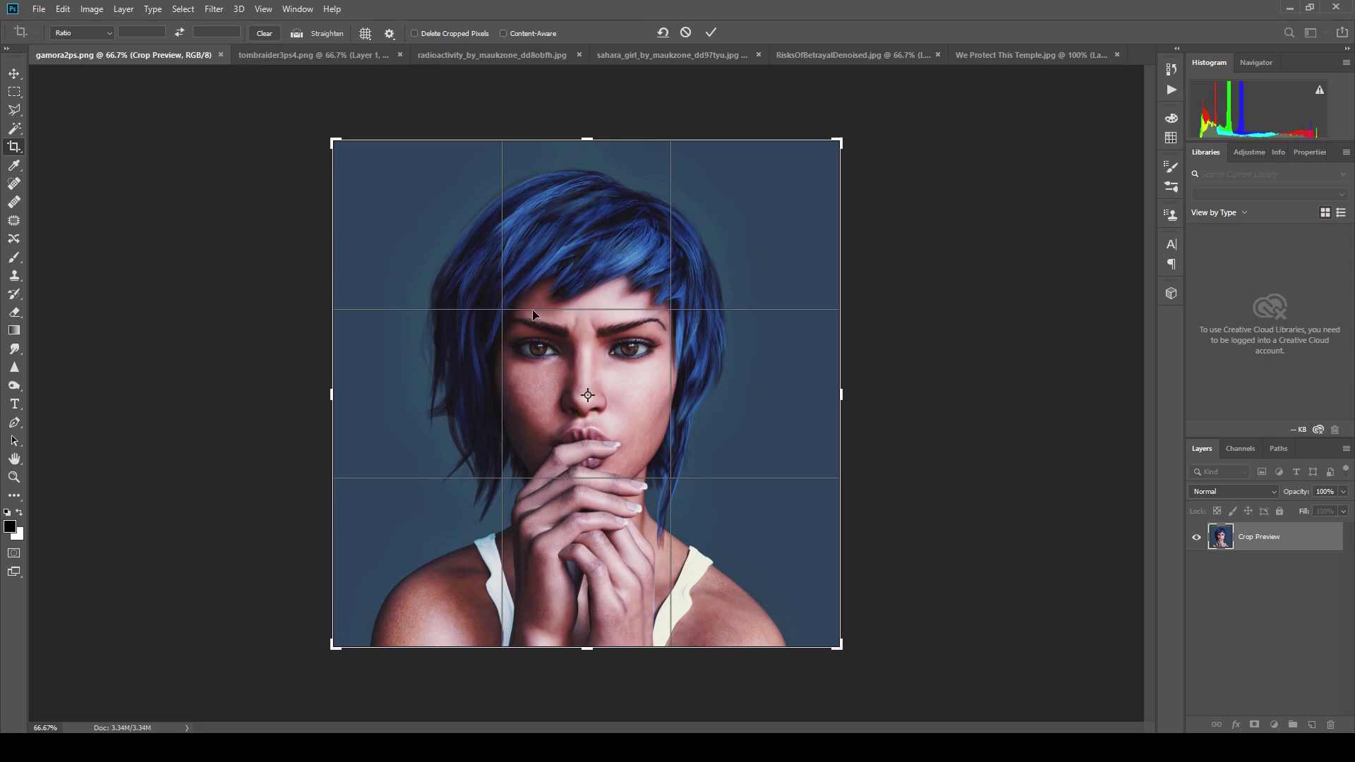
Step: Trim the top and both sides of the portrait so the eyes sit on the upper third intersections, and apply the crop
{"action": "left_click_drag", "start_coordinate": [587, 140], "coordinate": [586, 171]}
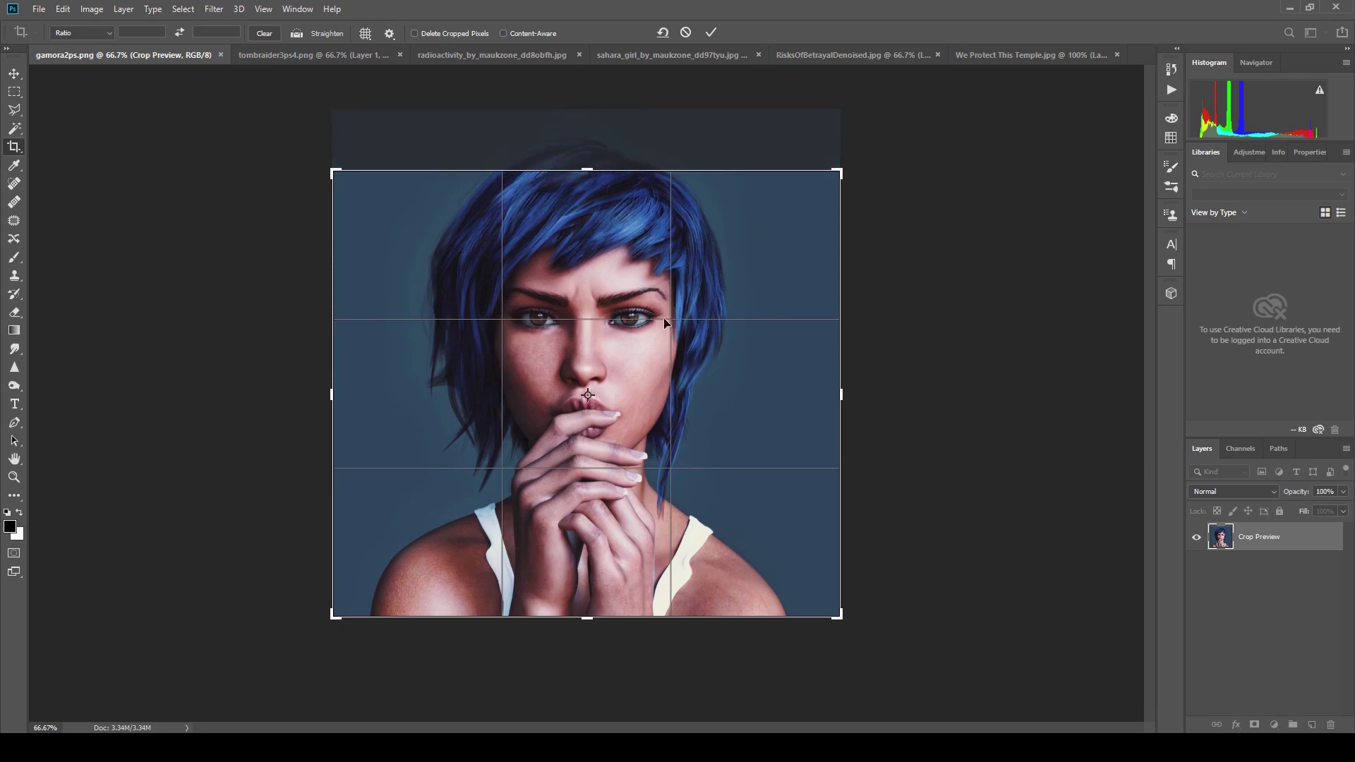
{"action": "left_click_drag", "start_coordinate": [840, 394], "coordinate": [786, 396]}
{"action": "left_click_drag", "start_coordinate": [383, 398], "coordinate": [438, 392]}
{"action": "left_click_drag", "start_coordinate": [734, 393], "coordinate": [734, 393]}
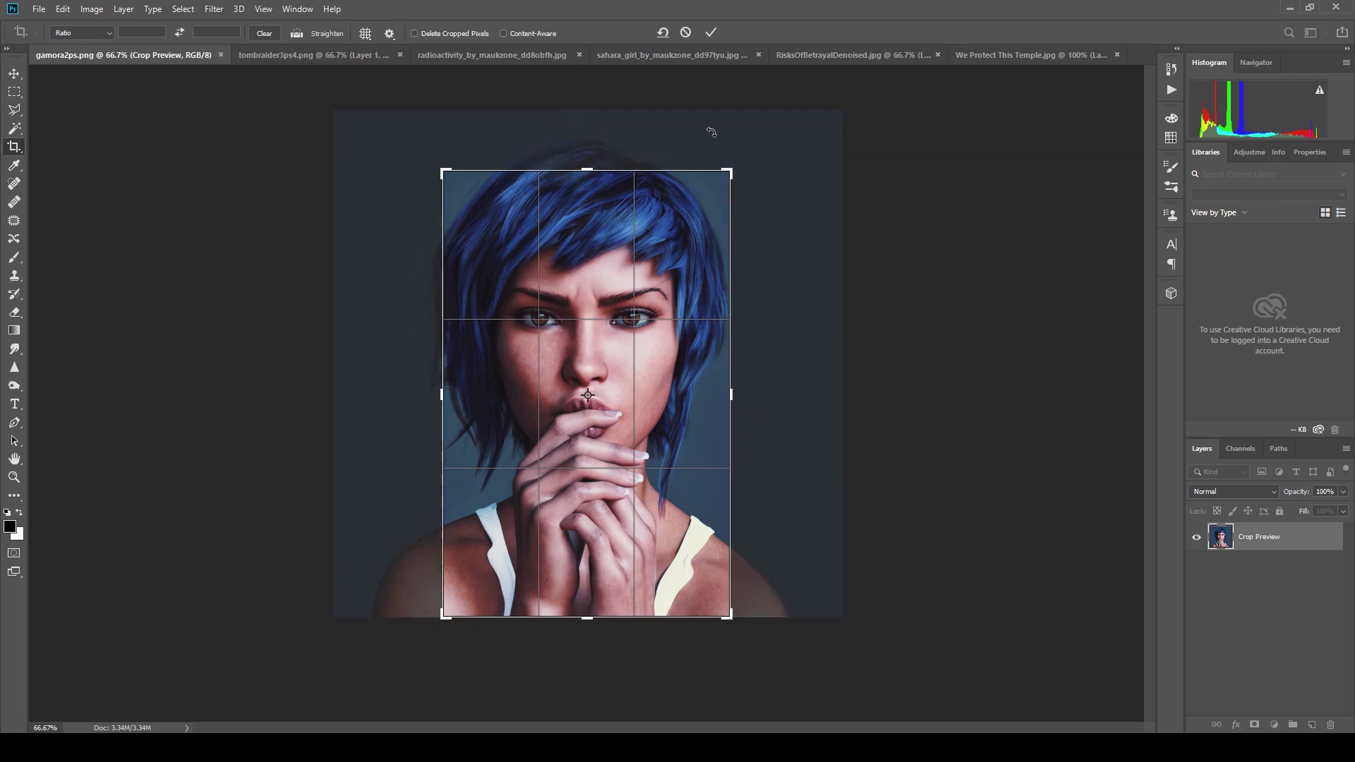
{"action": "left_click", "coordinate": [711, 33]}
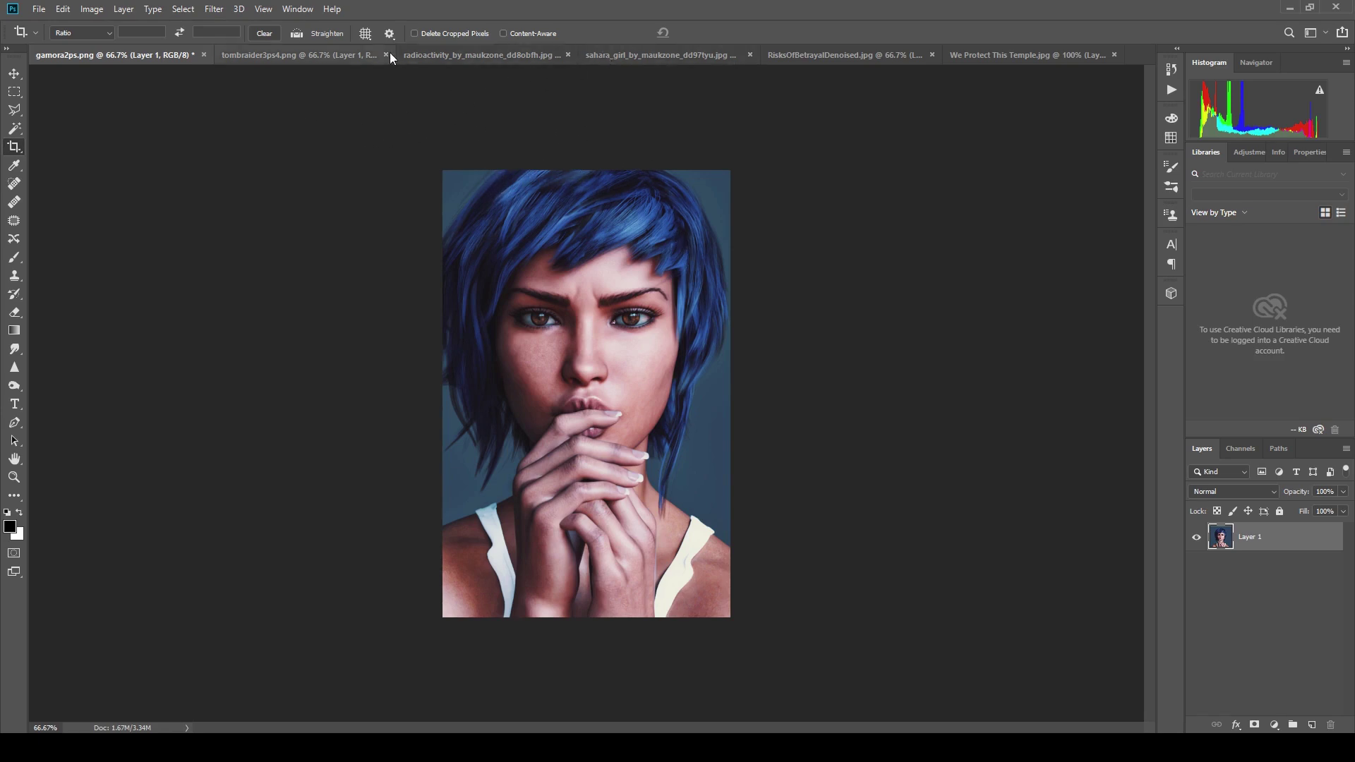
Step: Show the Golden Rules of Composition forum page in the browser and return to Photoshop
{"action": "key", "text": "ctrl+shift+Tab"}
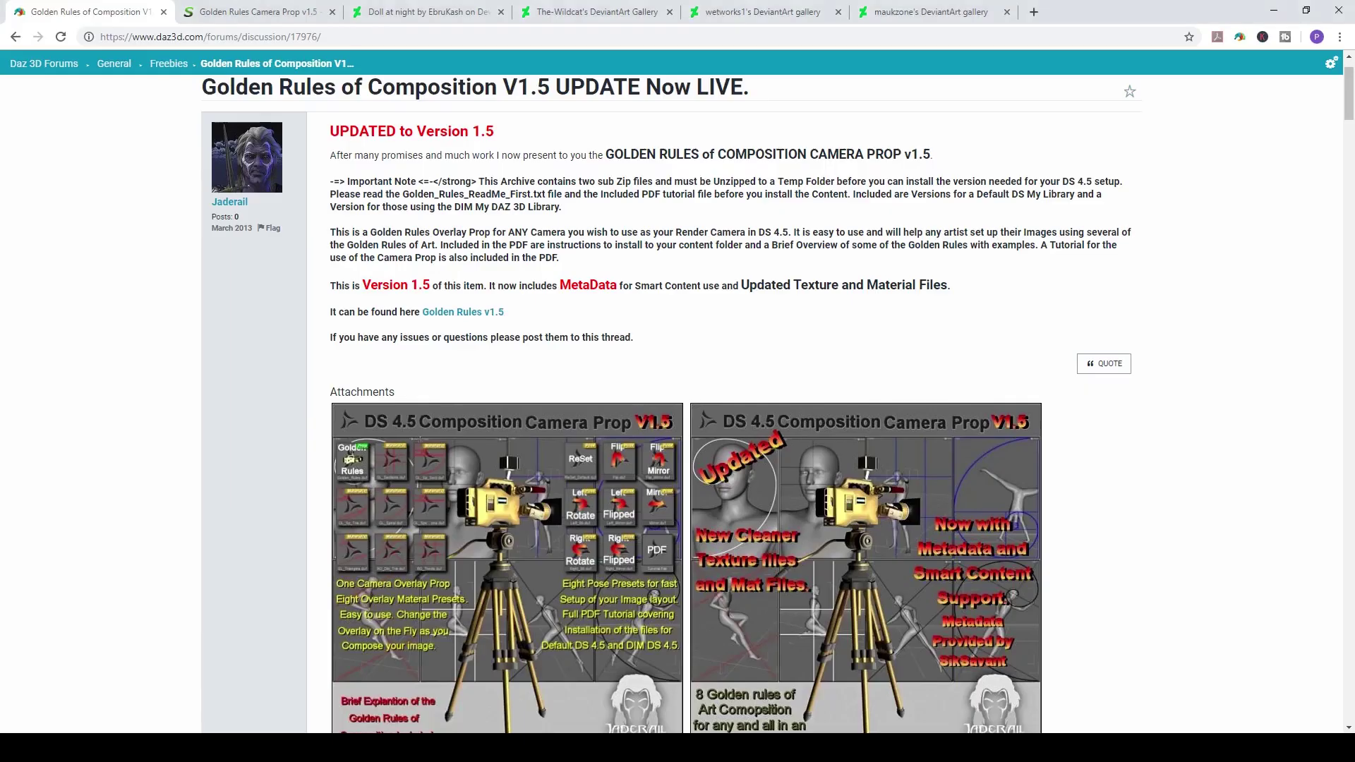
{"action": "left_click", "coordinate": [117, 748]}
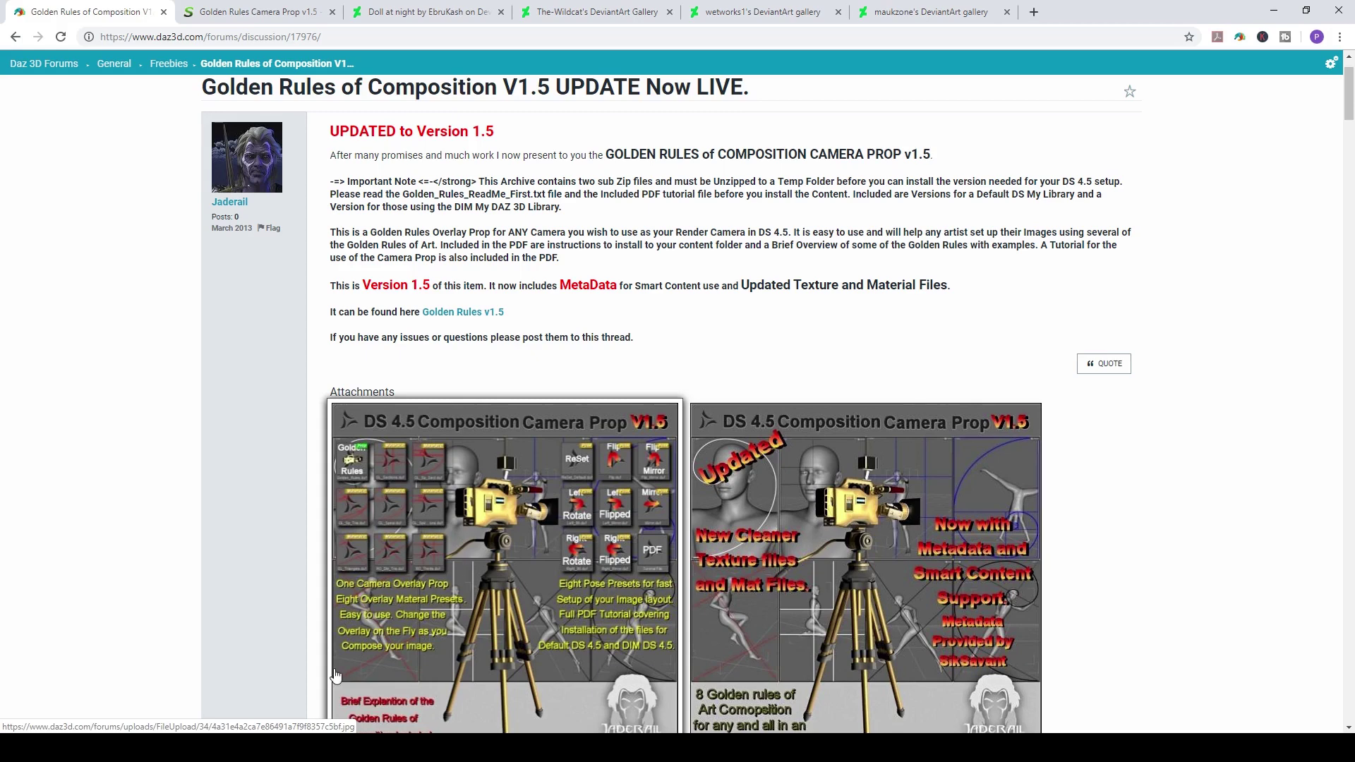
{"action": "key", "text": "alt+Tab"}
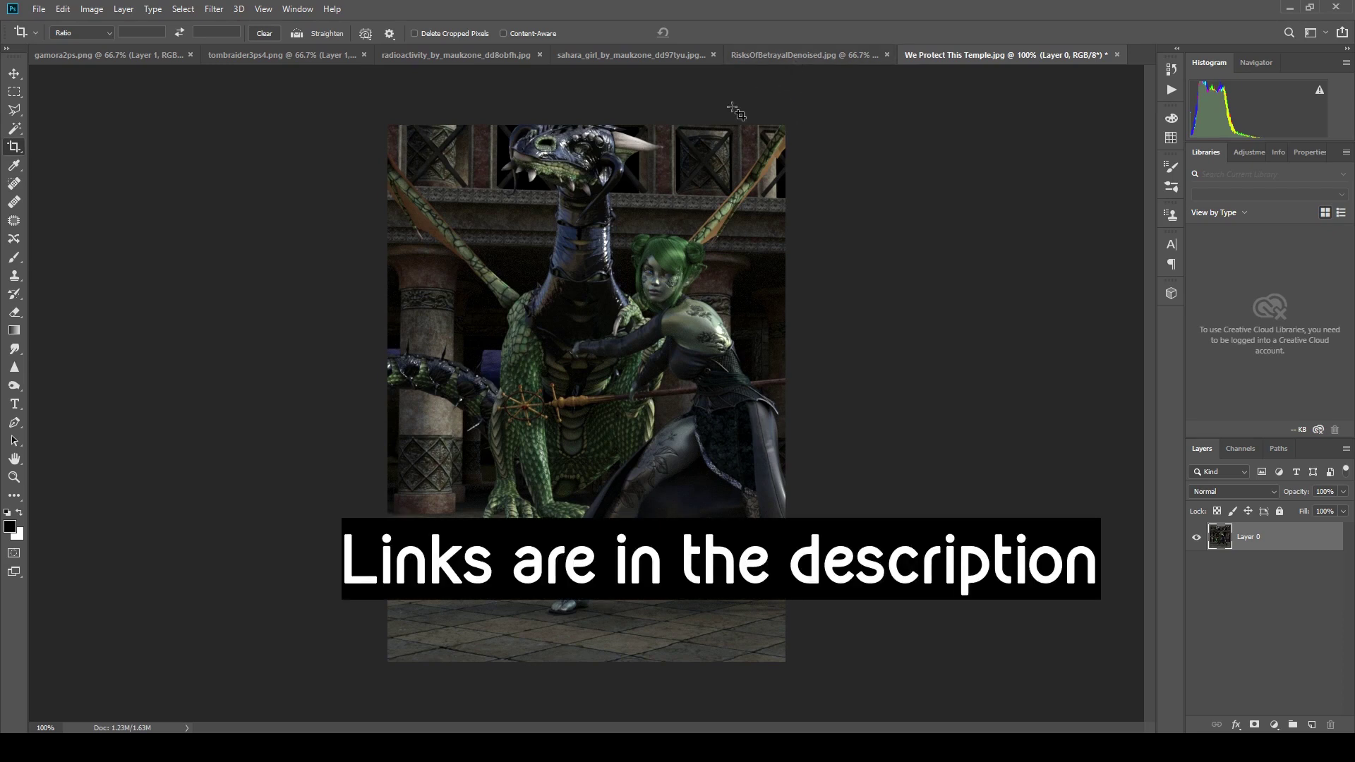
Step: Review the open RisksOfBetrayalDenoised, sahara_girl and radioactivity images one after another
{"action": "left_click", "coordinate": [787, 57]}
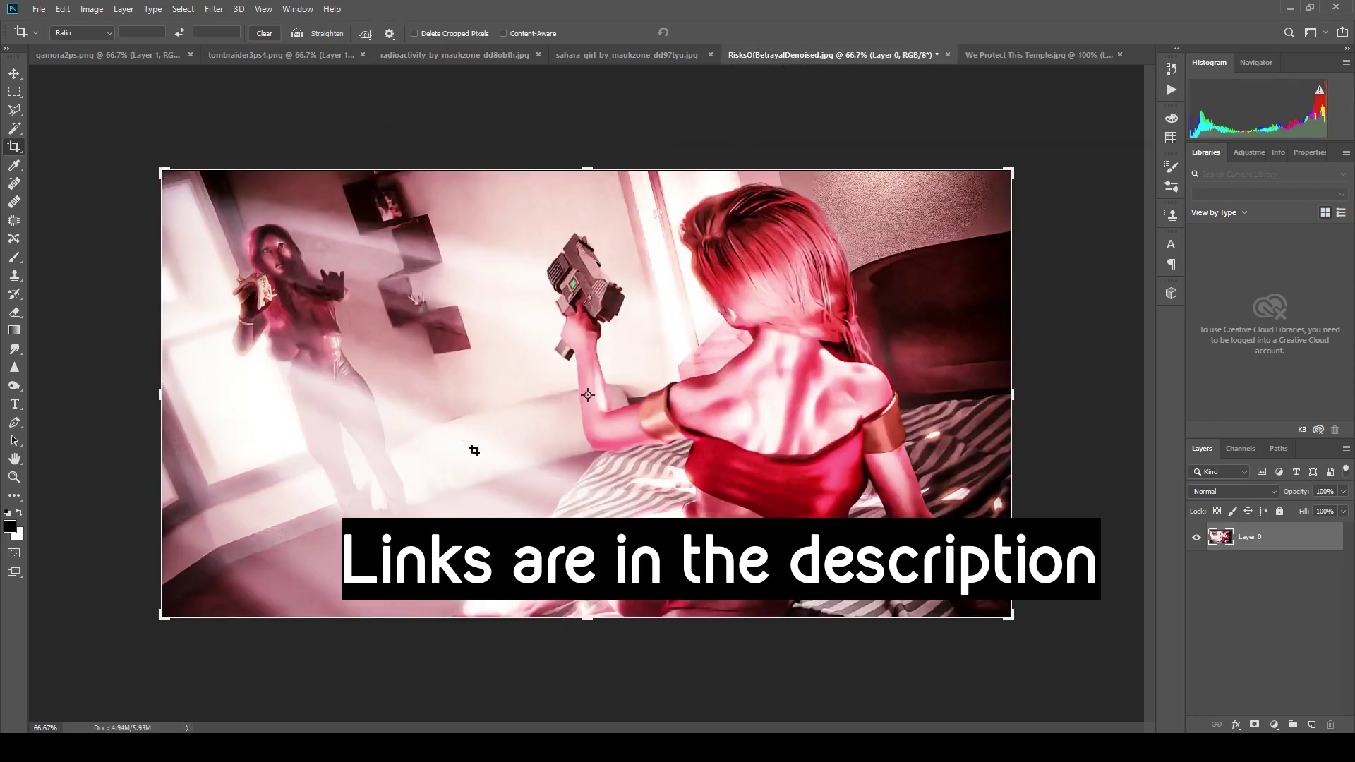
{"action": "left_click", "coordinate": [592, 56]}
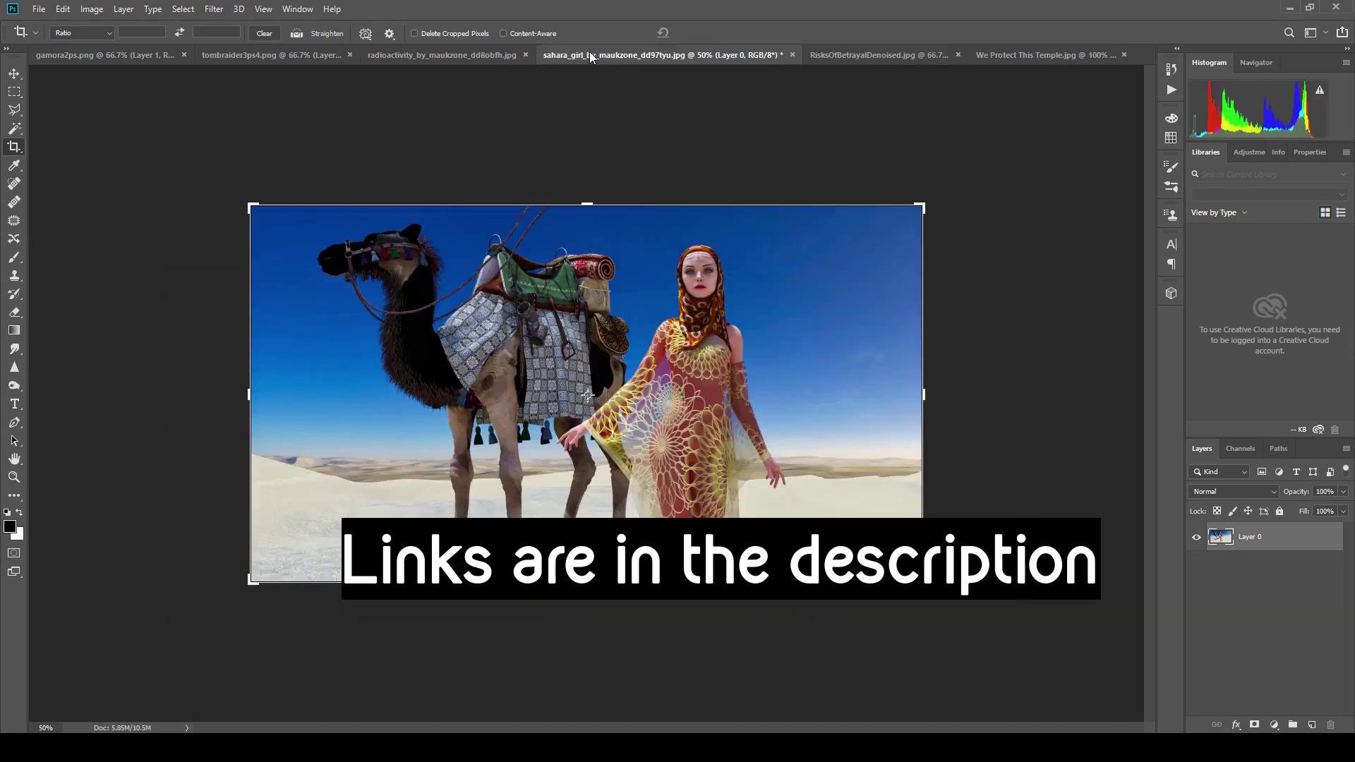
{"action": "left_click", "coordinate": [443, 56]}
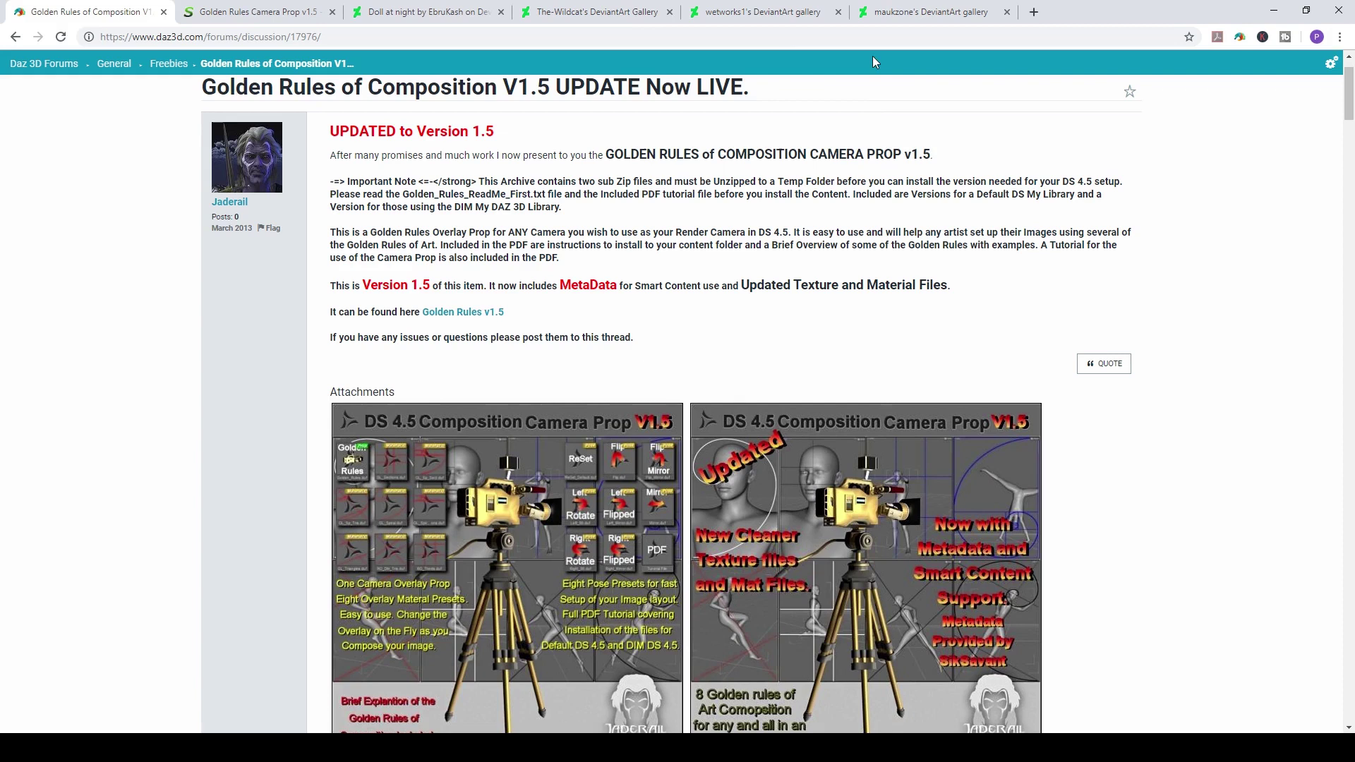
Step: View the "Doll at night" DeviantArt page in the browser, examining the artwork and its description
{"action": "left_click", "coordinate": [451, 16]}
{"action": "scroll", "coordinate": [435, 295], "scroll_direction": "down", "scroll_amount": 4}
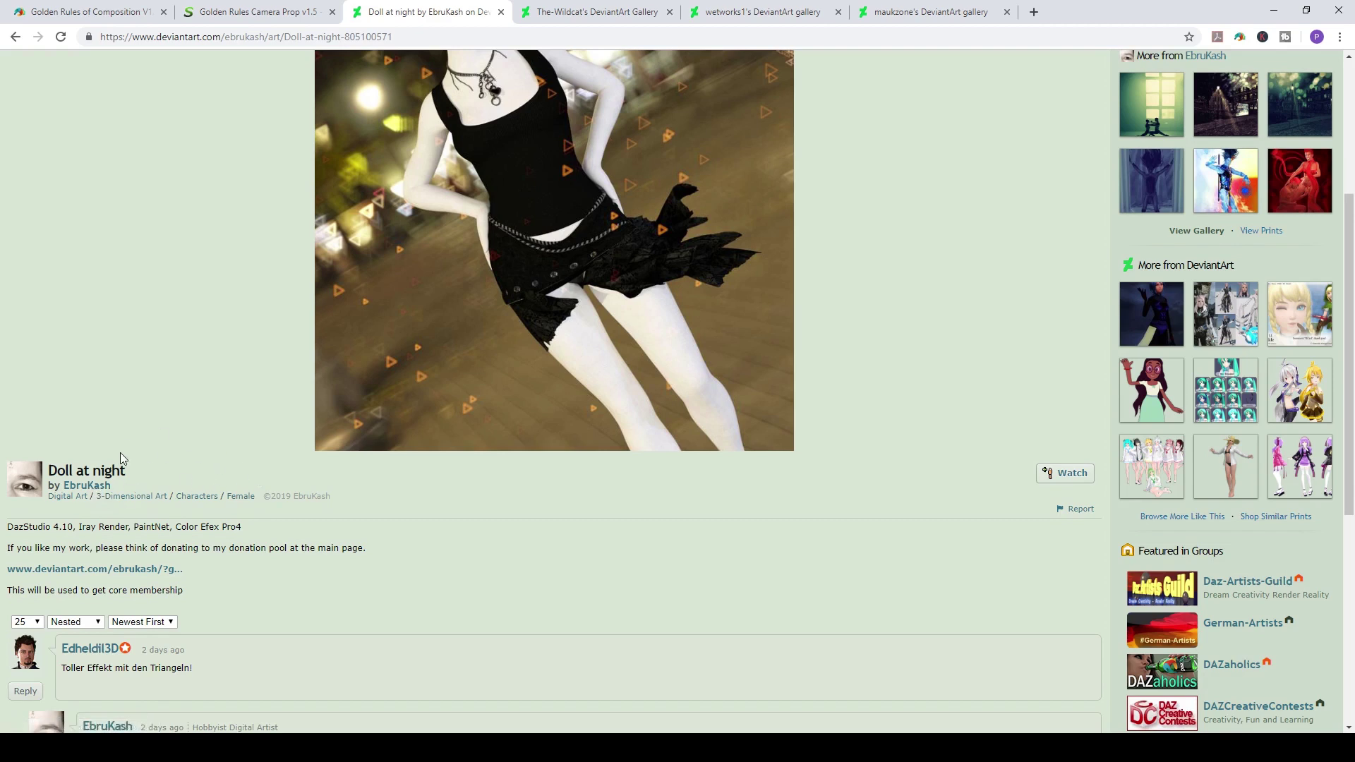
{"action": "scroll", "coordinate": [613, 408], "scroll_direction": "up", "scroll_amount": 3}
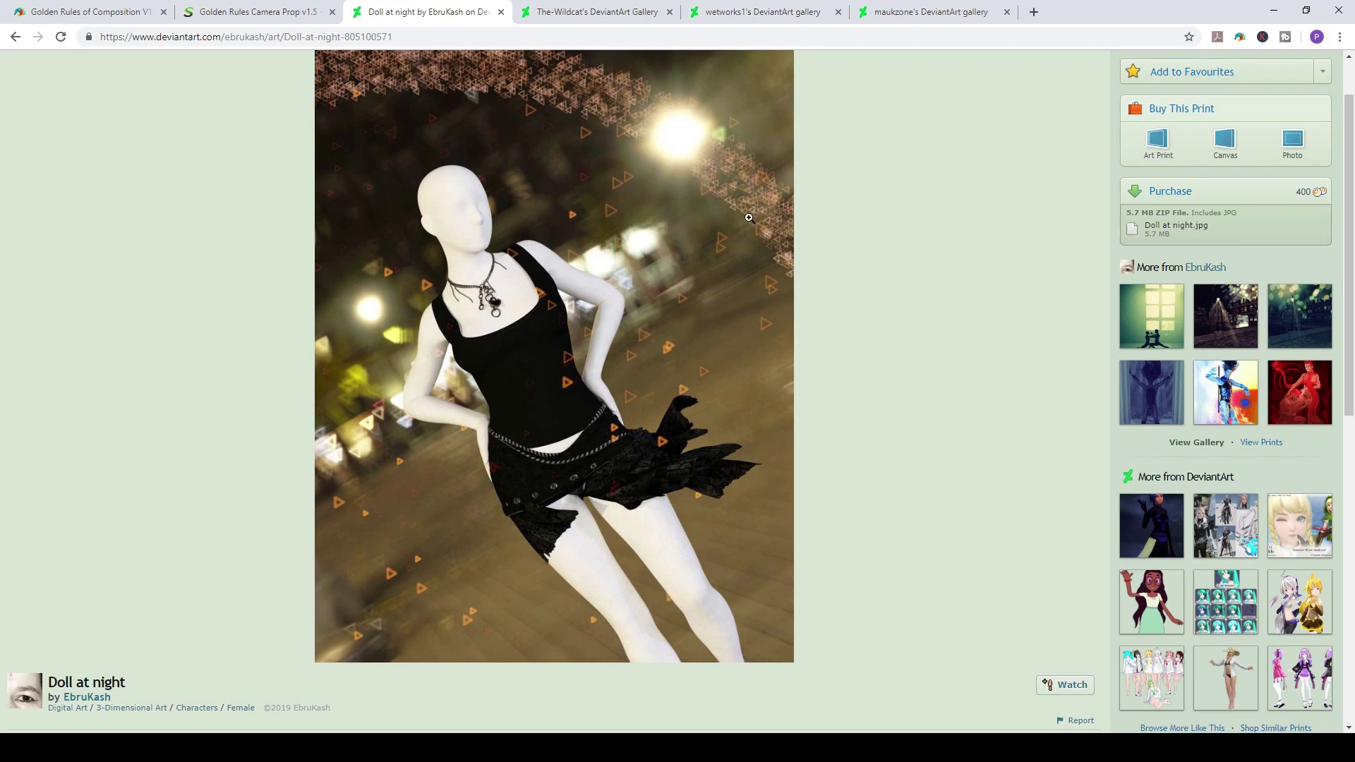
{"action": "scroll", "coordinate": [265, 370], "scroll_direction": "down", "scroll_amount": 2}
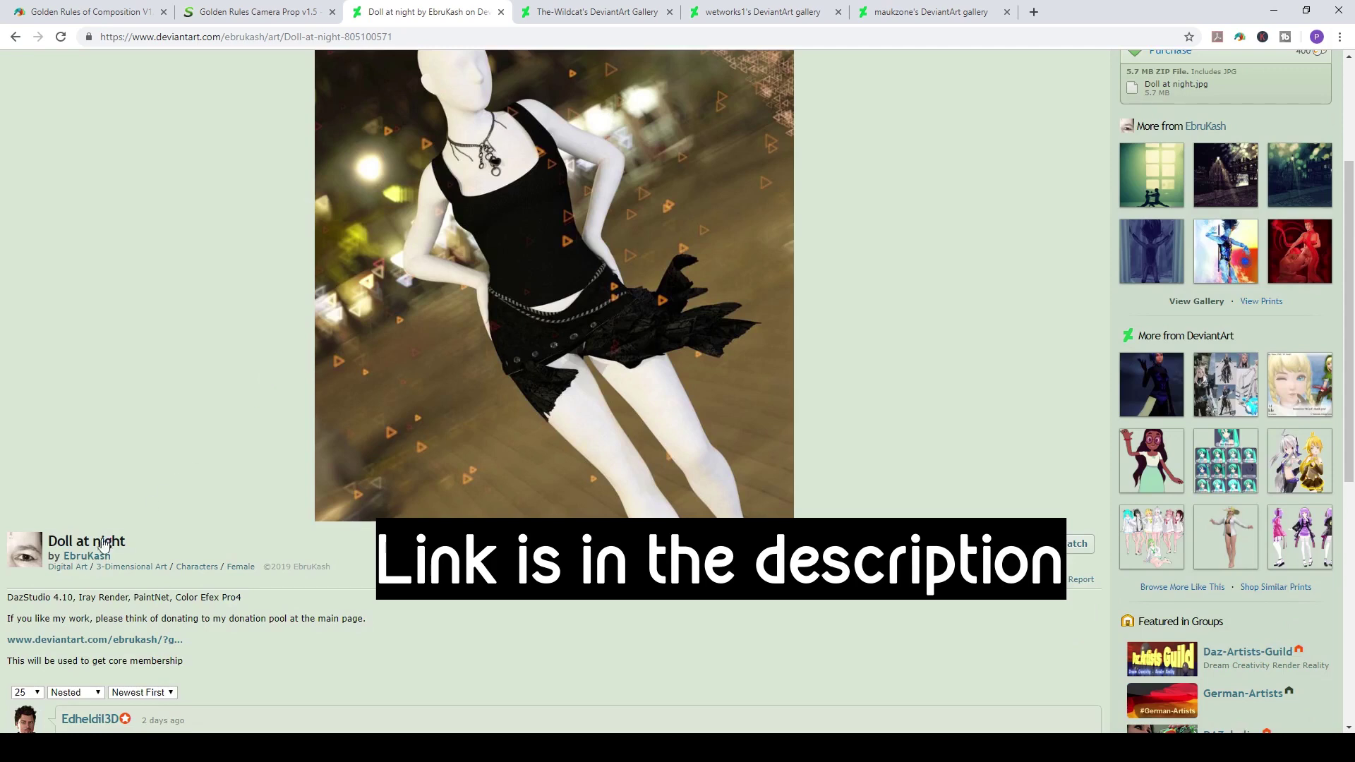